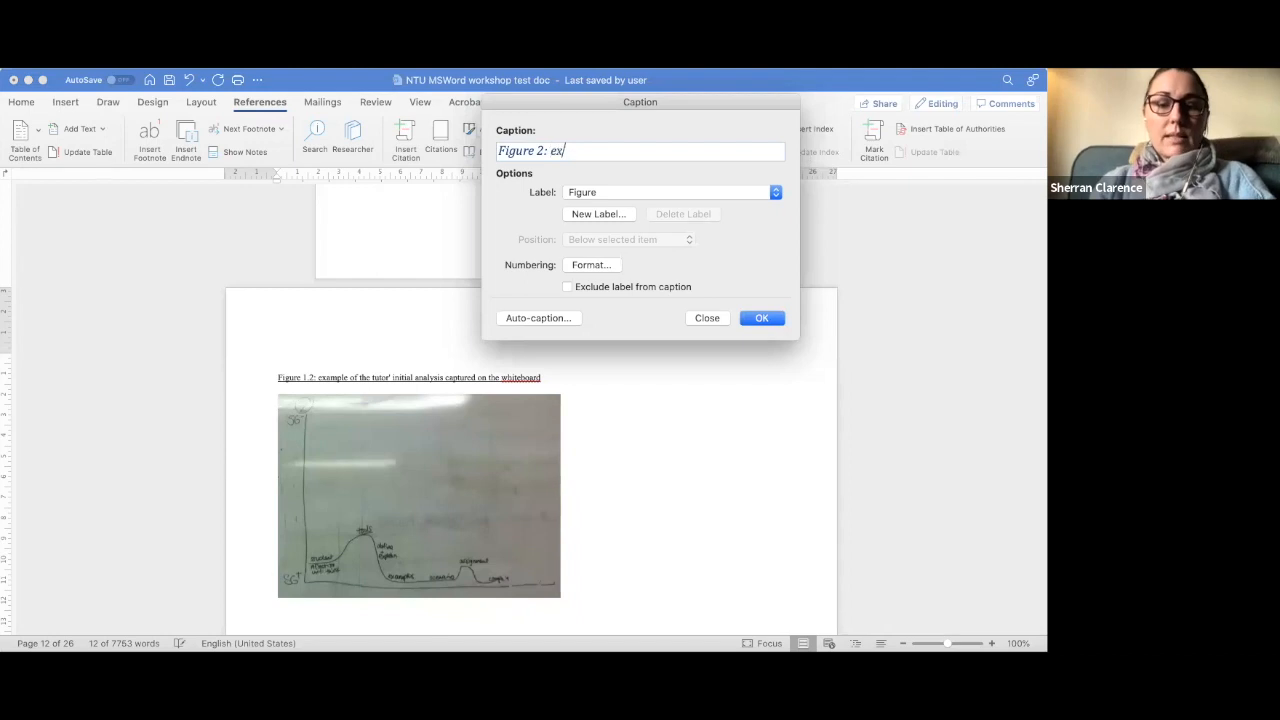
# - Insert the caption "Figure 2: example pf the tutors' initial analysis on the whiteboard" above the whiteboard photo
pyautogui.write('pf ')
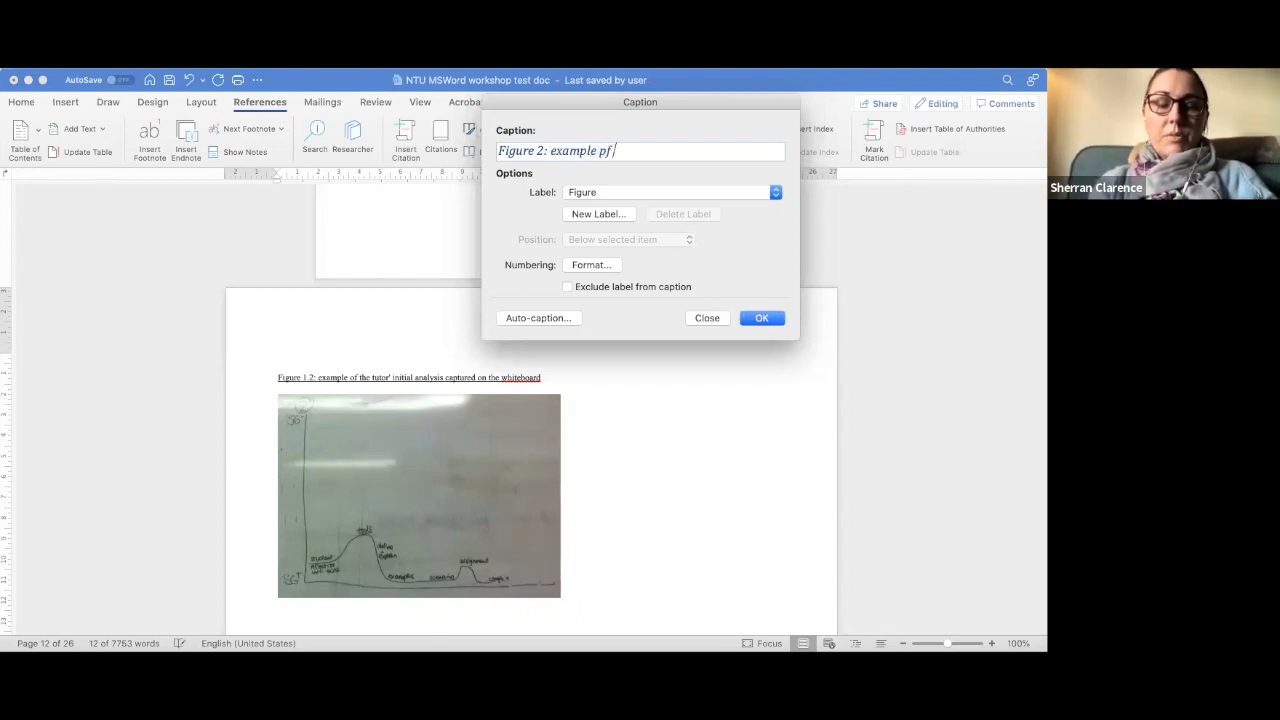
pyautogui.write("the tutors' initial analy")
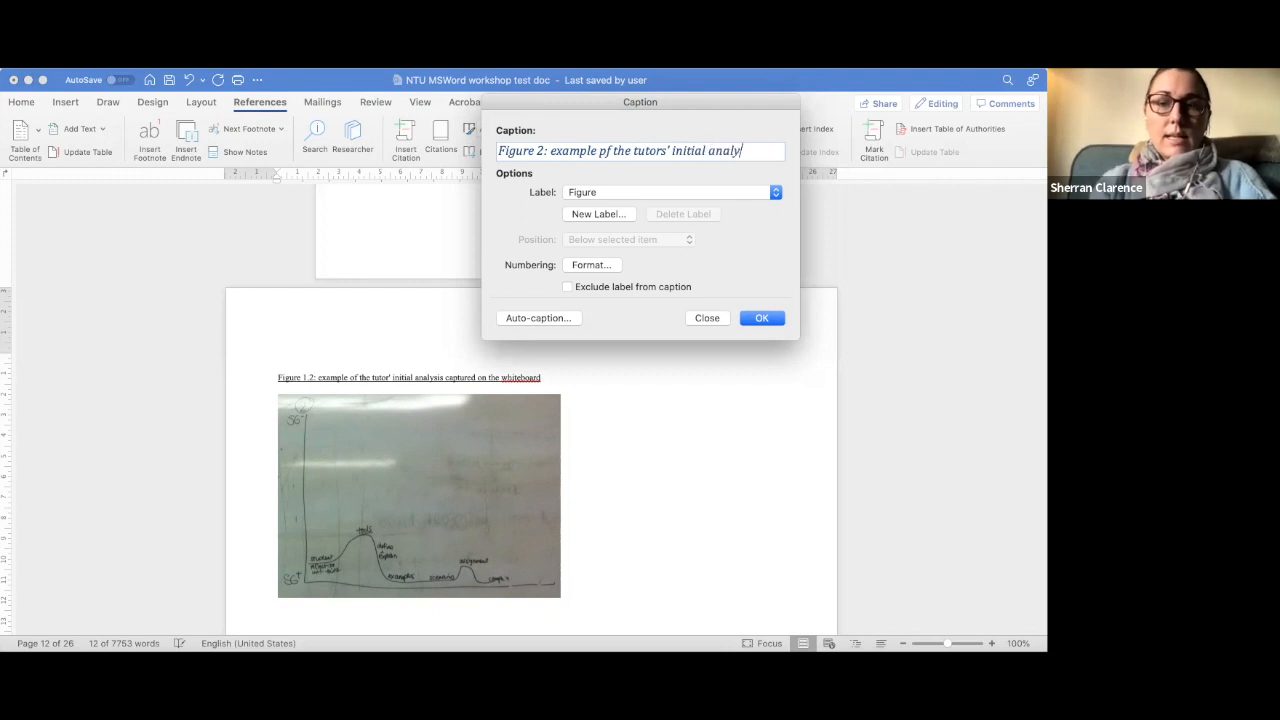
pyautogui.write('sis on the w')
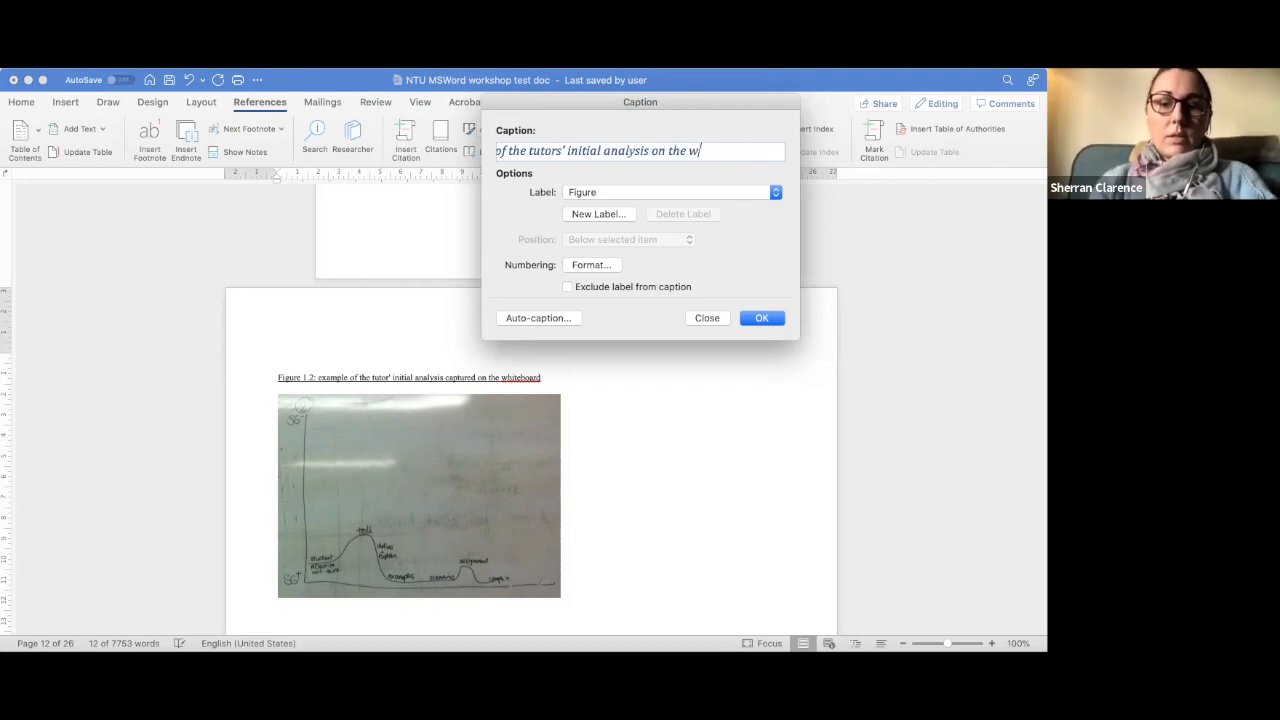
pyautogui.write('ahiteboard')
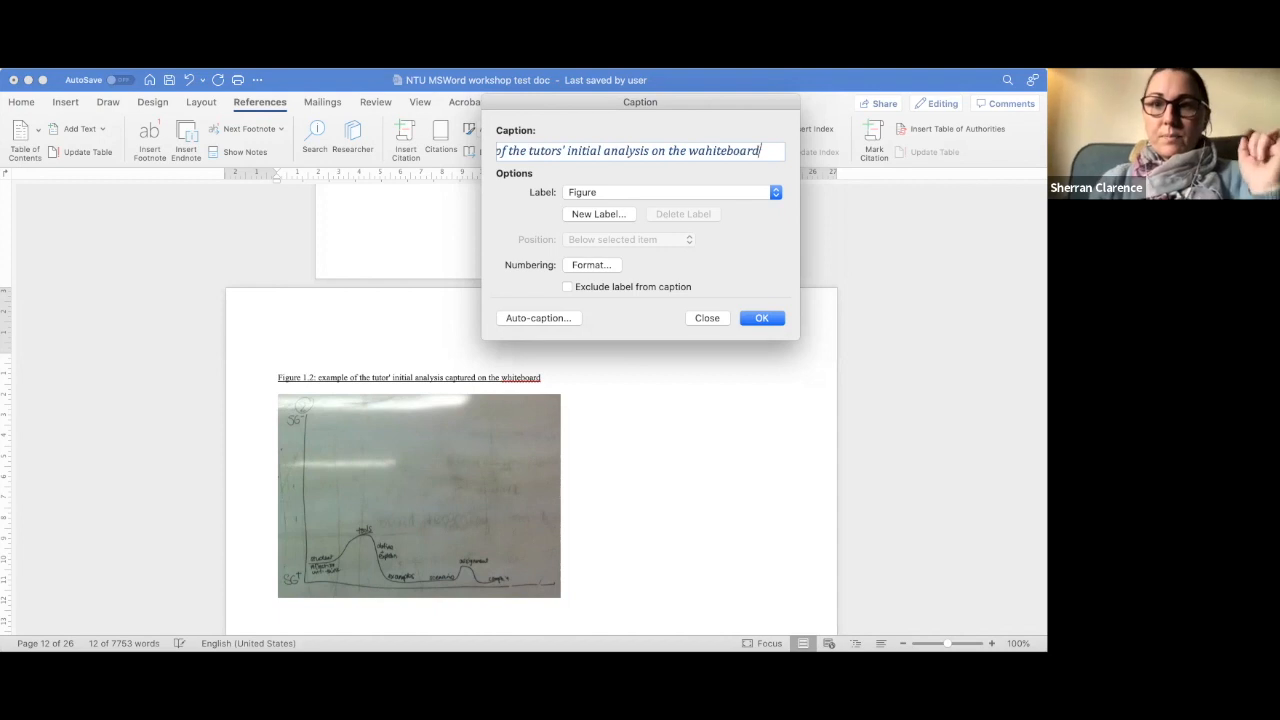
pyautogui.press('BackSpace')
pyautogui.press('BackSpace')
pyautogui.press('BackSpace')
pyautogui.press('BackSpace')
pyautogui.press('BackSpace')
pyautogui.press('BackSpace')
pyautogui.press('BackSpace')
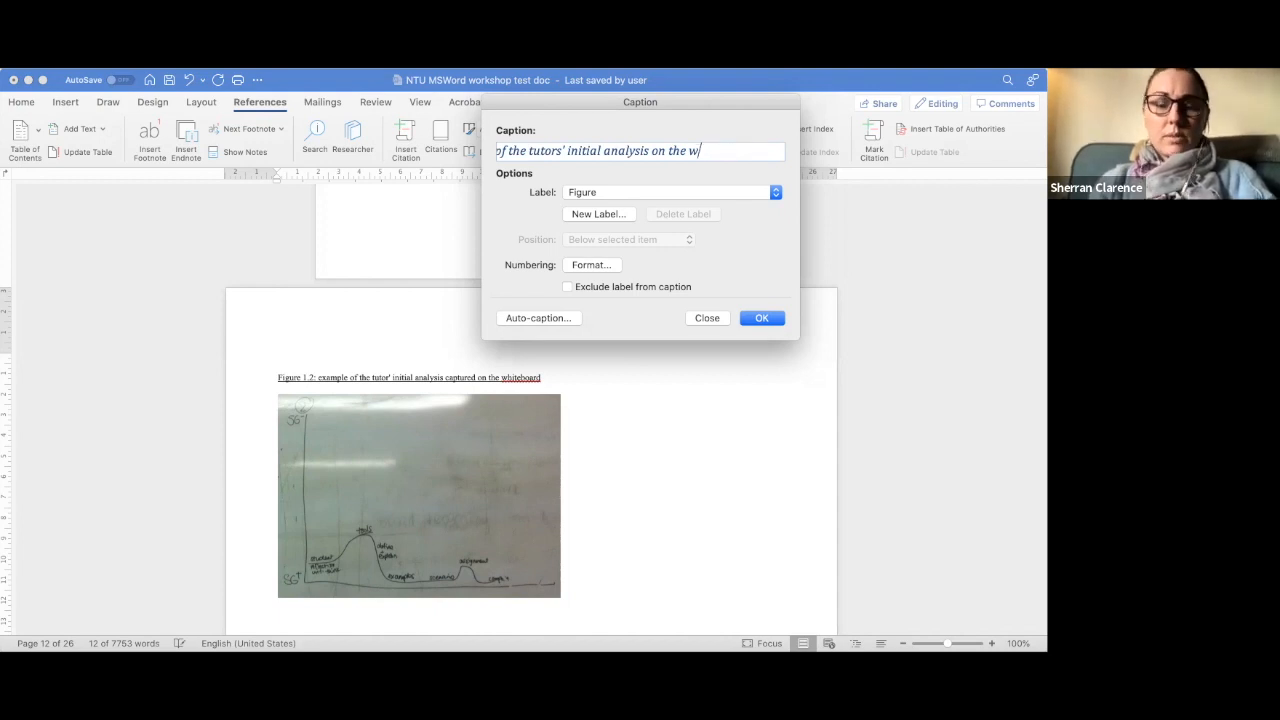
pyautogui.write('hitebpar')
pyautogui.press('BackSpace')
pyautogui.press('BackSpace')
pyautogui.press('BackSpace')
pyautogui.write('oard')
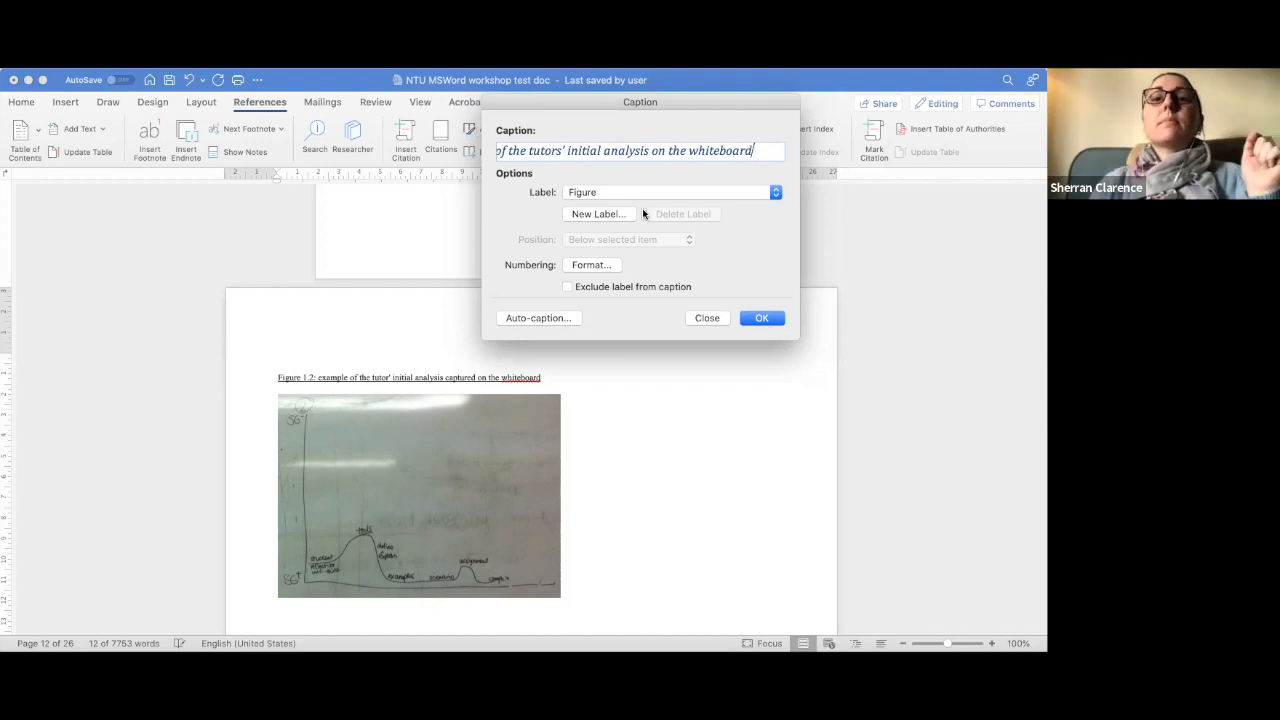
pyautogui.click(762, 318)
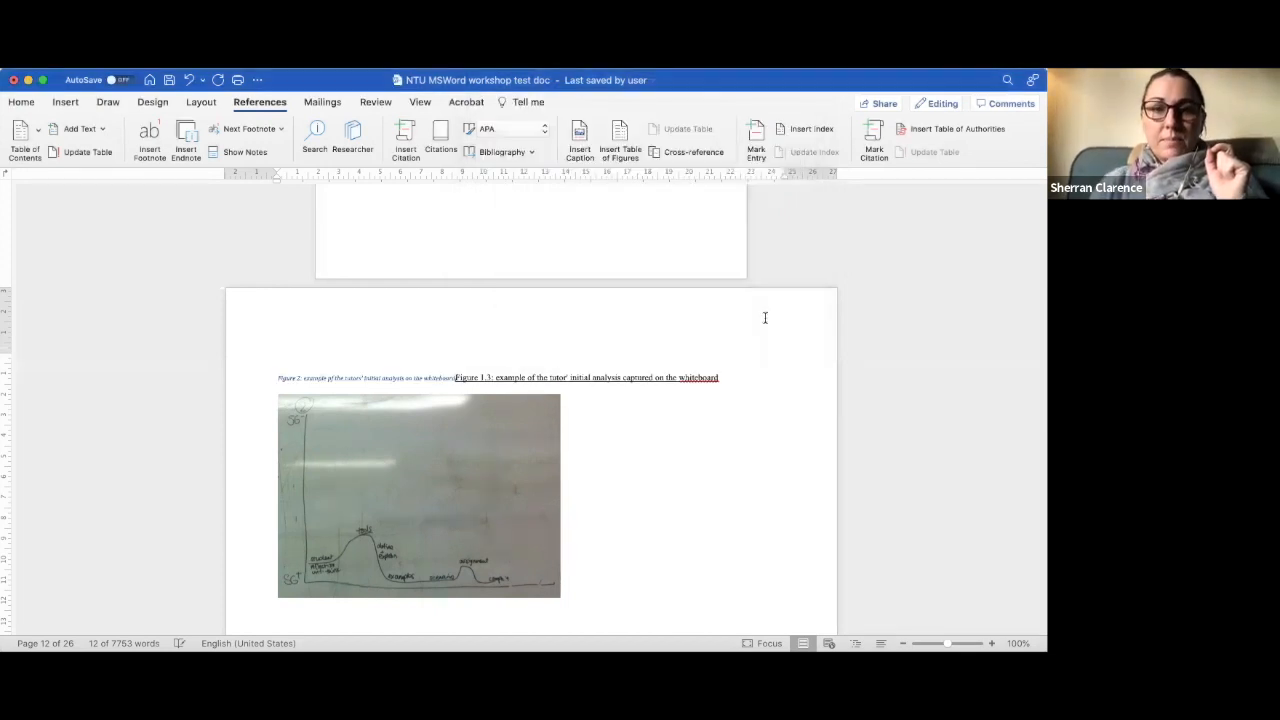
# - Separate the inserted caption onto its own line and delete the old underlined caption above the whiteboard photo
pyautogui.press('Return')
pyautogui.moveTo(562, 398); pyautogui.dragTo(254, 400)
pyautogui.press('Delete')
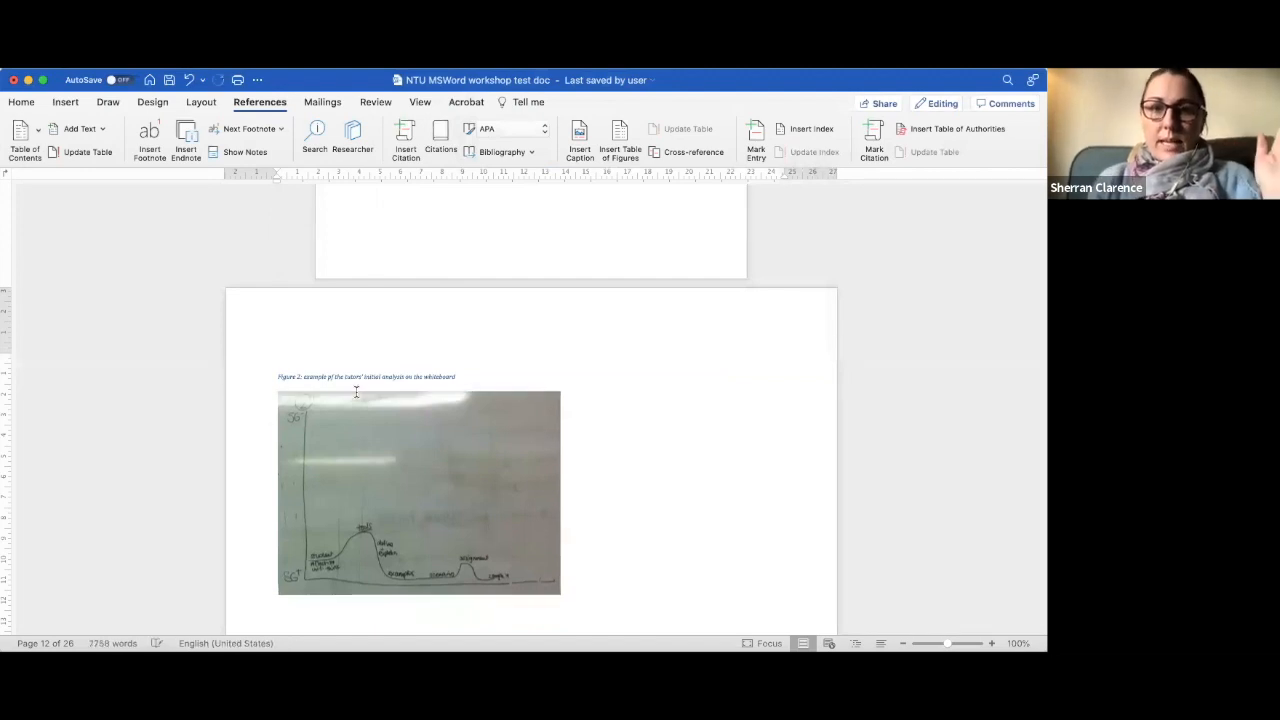
# - Format the whiteboard caption as black, underlined, non-italic 12 pt Times New Roman and set its figure number to 1.2
pyautogui.moveTo(491, 380); pyautogui.dragTo(262, 378)
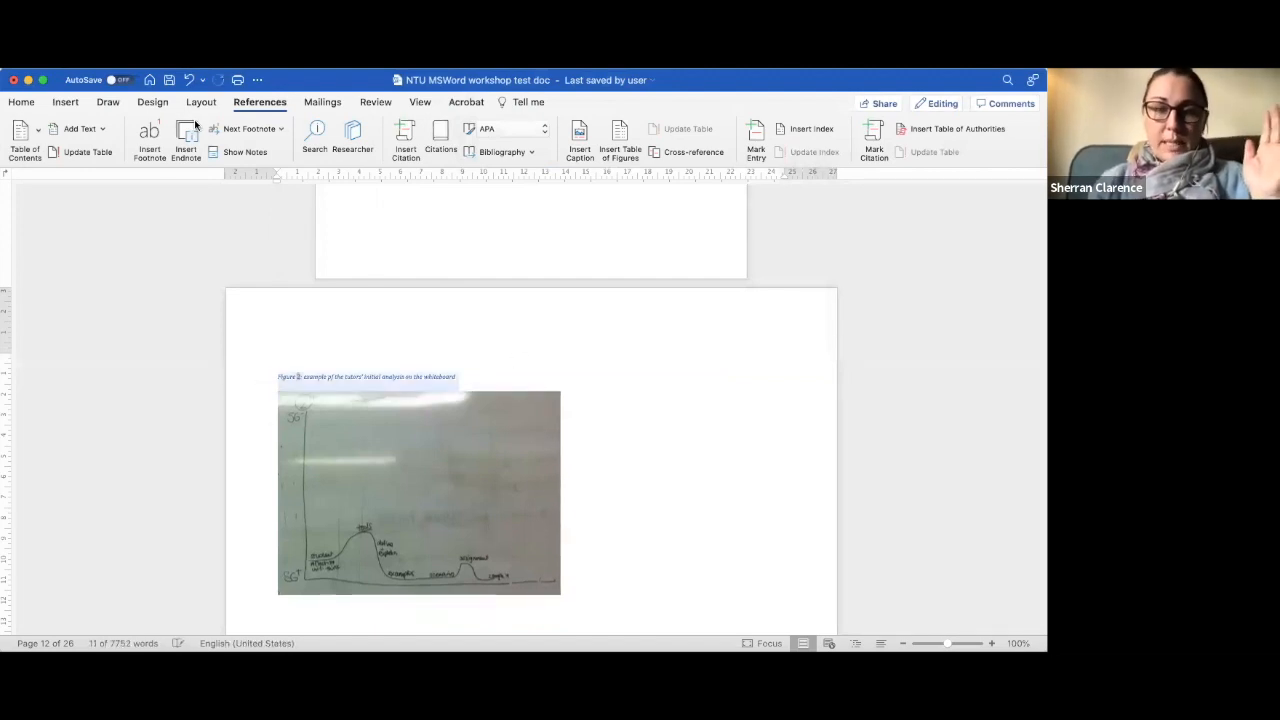
pyautogui.click(22, 102)
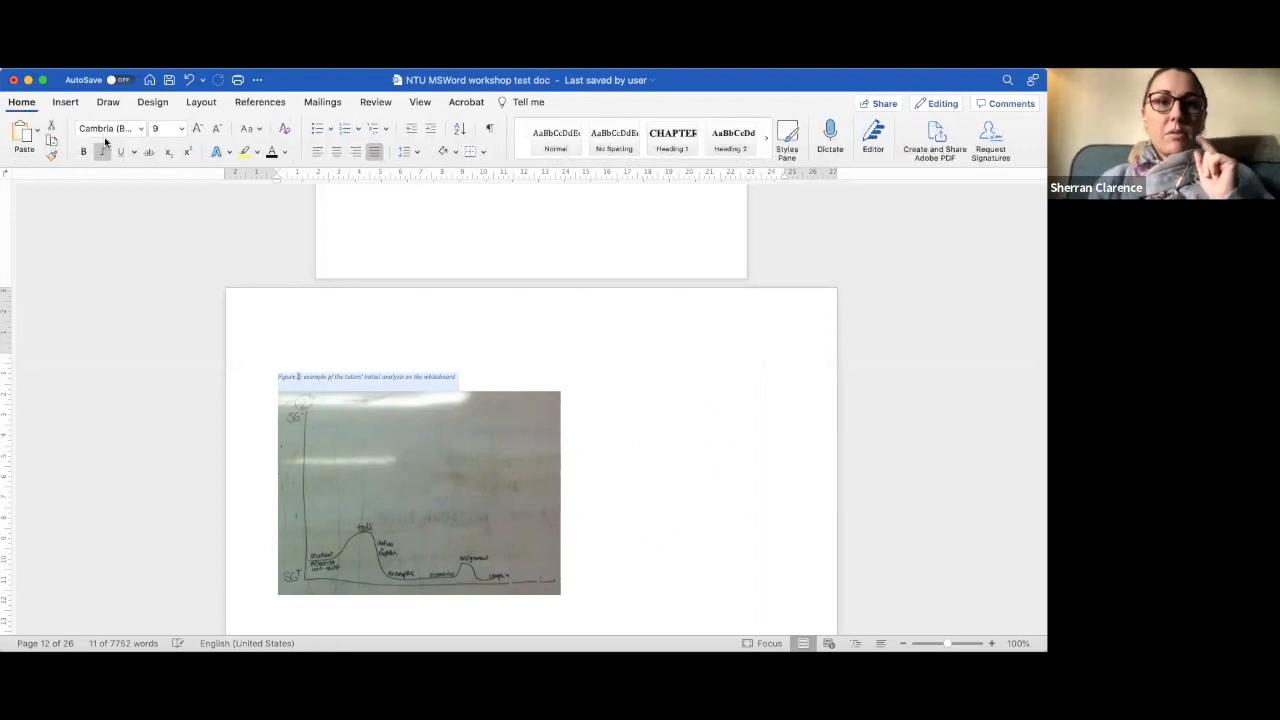
pyautogui.click(106, 151)
pyautogui.click(121, 151)
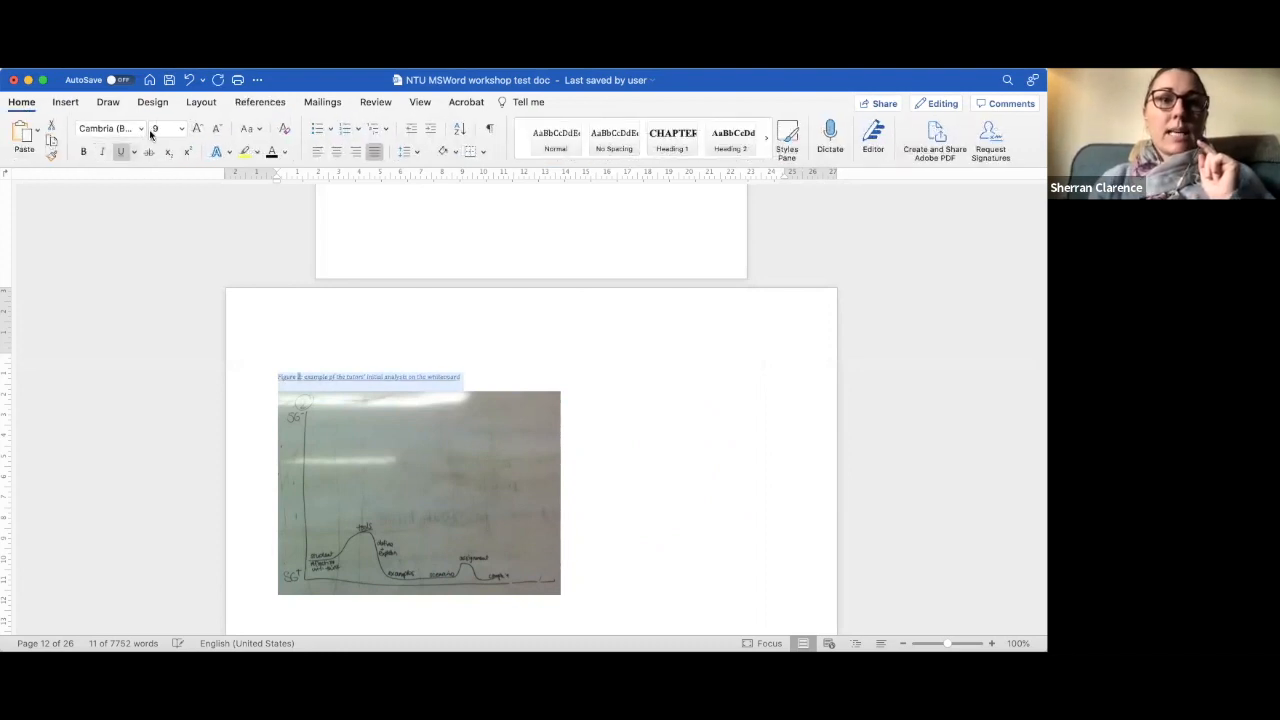
pyautogui.click(141, 129)
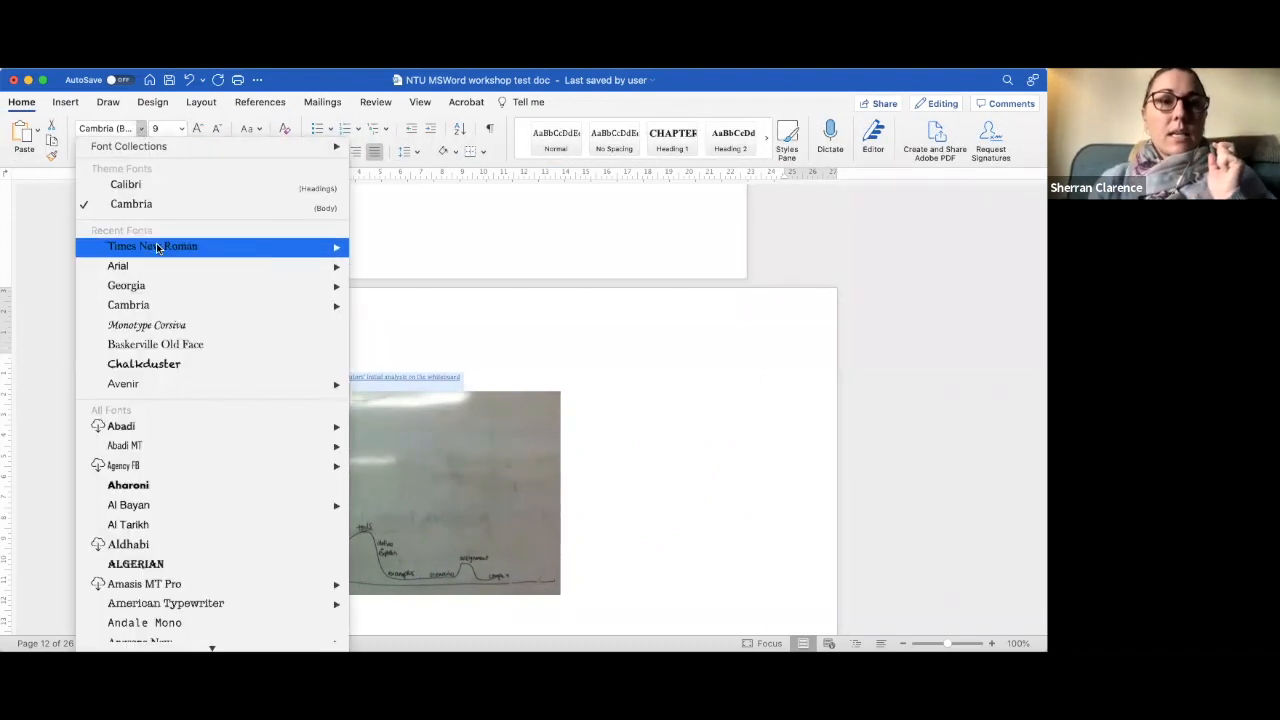
pyautogui.click(159, 245)
pyautogui.click(181, 129)
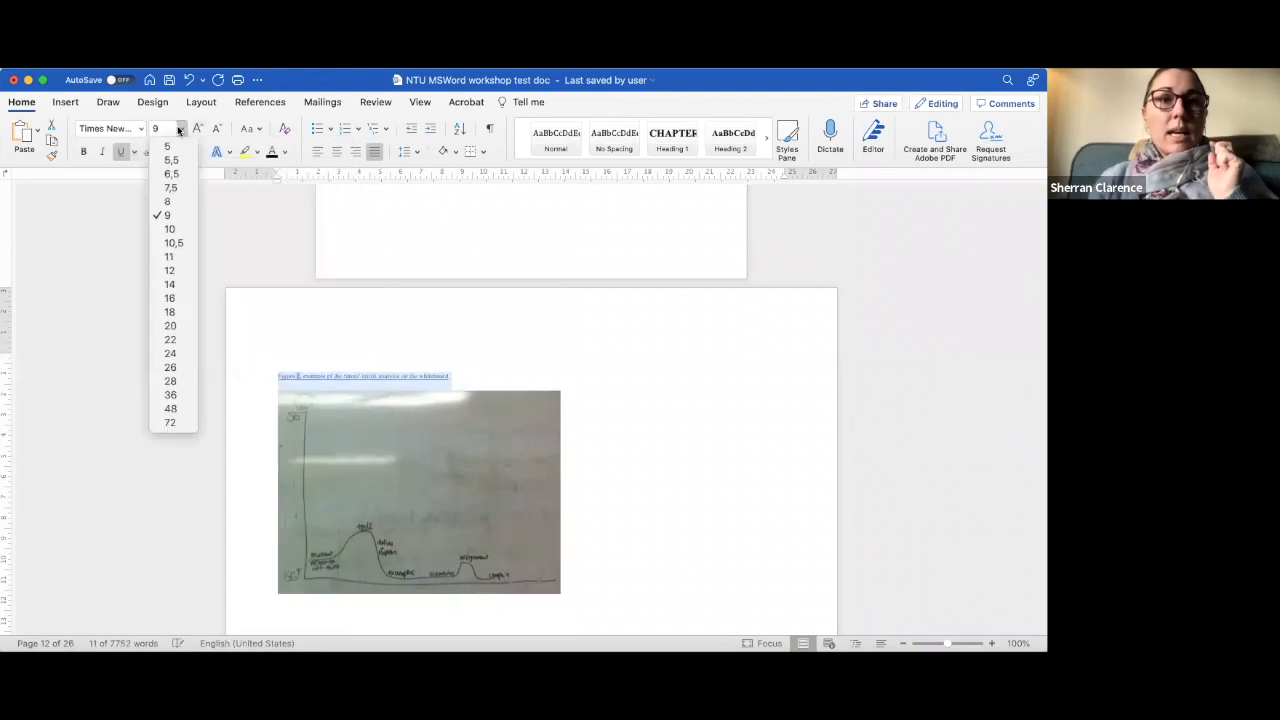
pyautogui.click(169, 270)
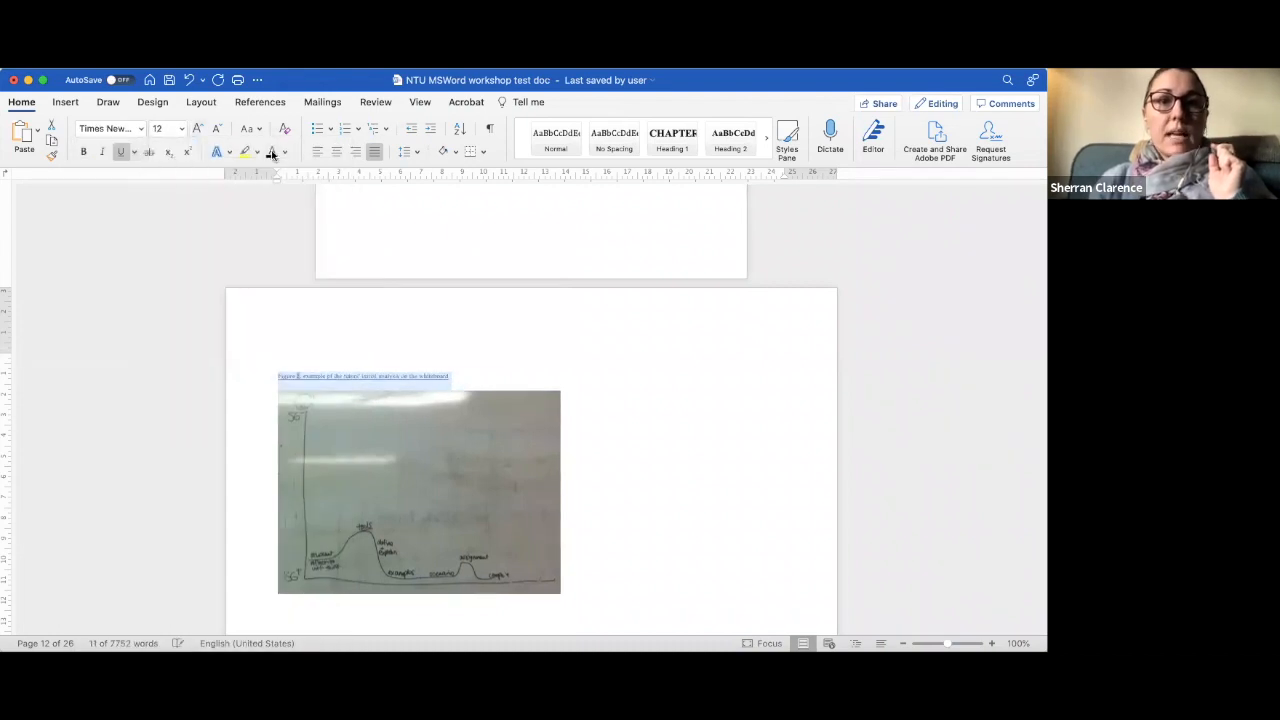
pyautogui.click(318, 372)
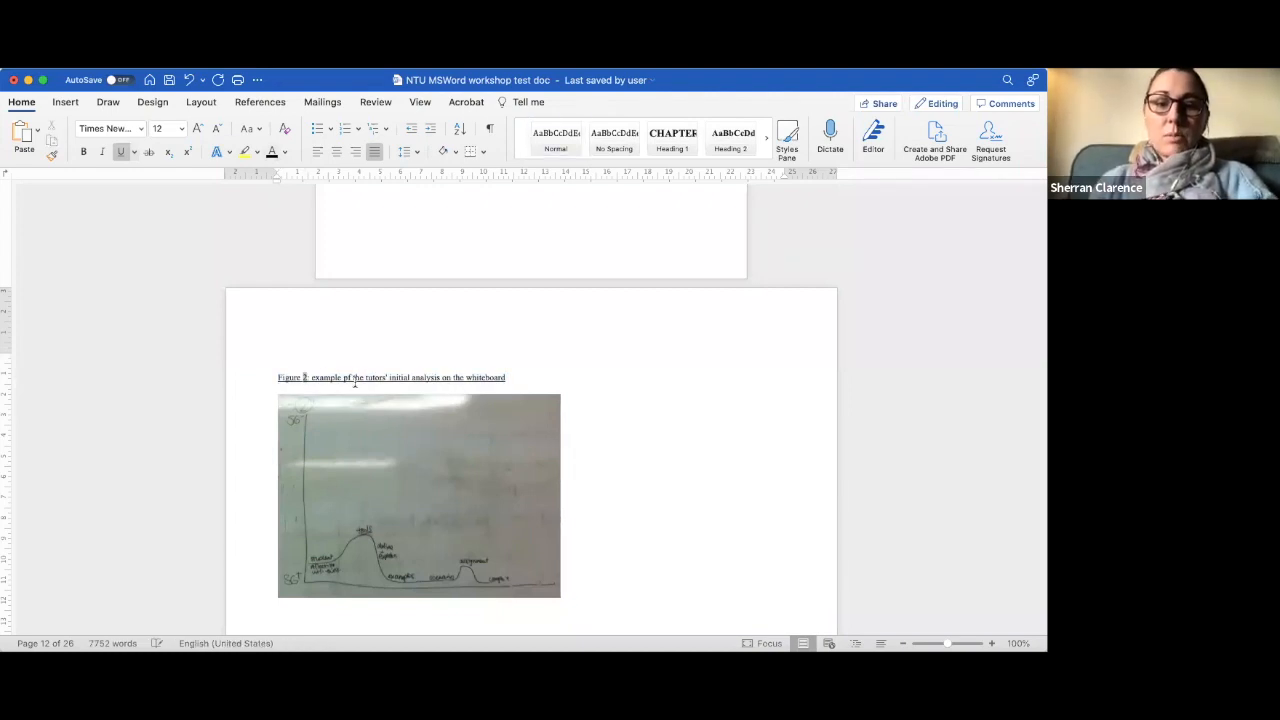
pyautogui.write('.2')
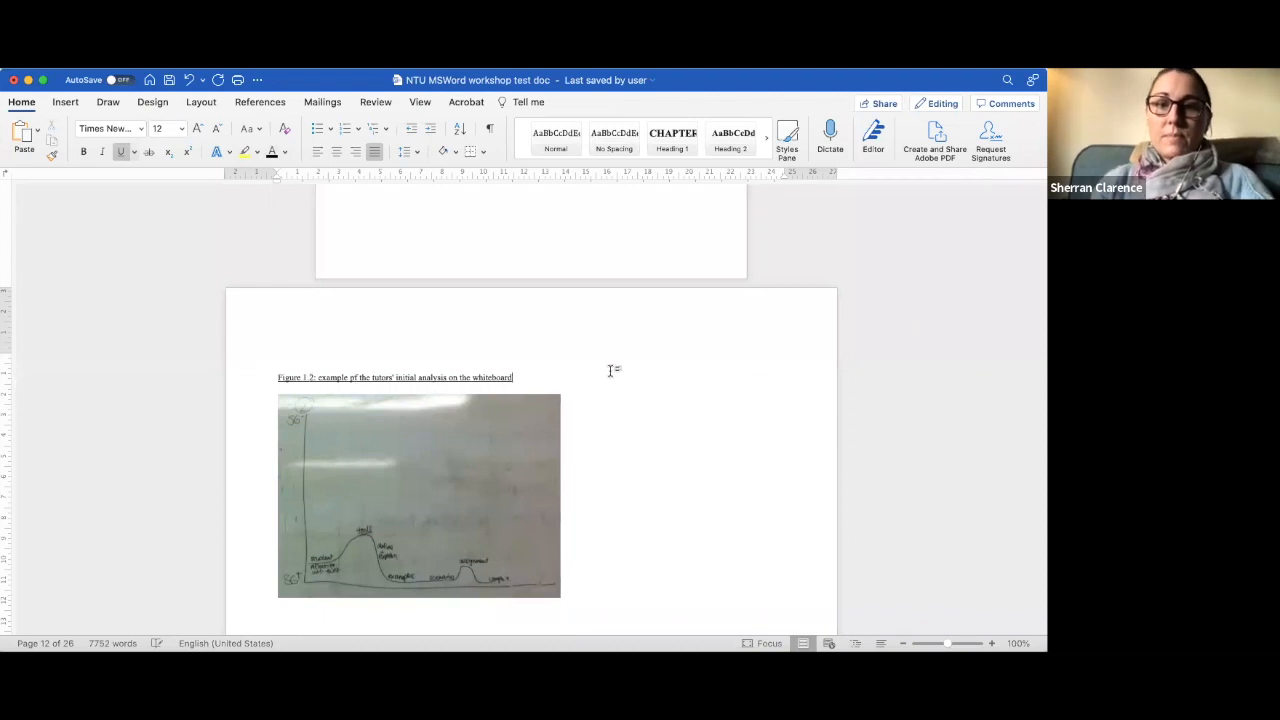
# - Replace the caption above the peer tutor report with an inserted caption reading "Figure 3: example of a peer report on a writing tutorial"
pyautogui.scroll(-15, 659, 573)
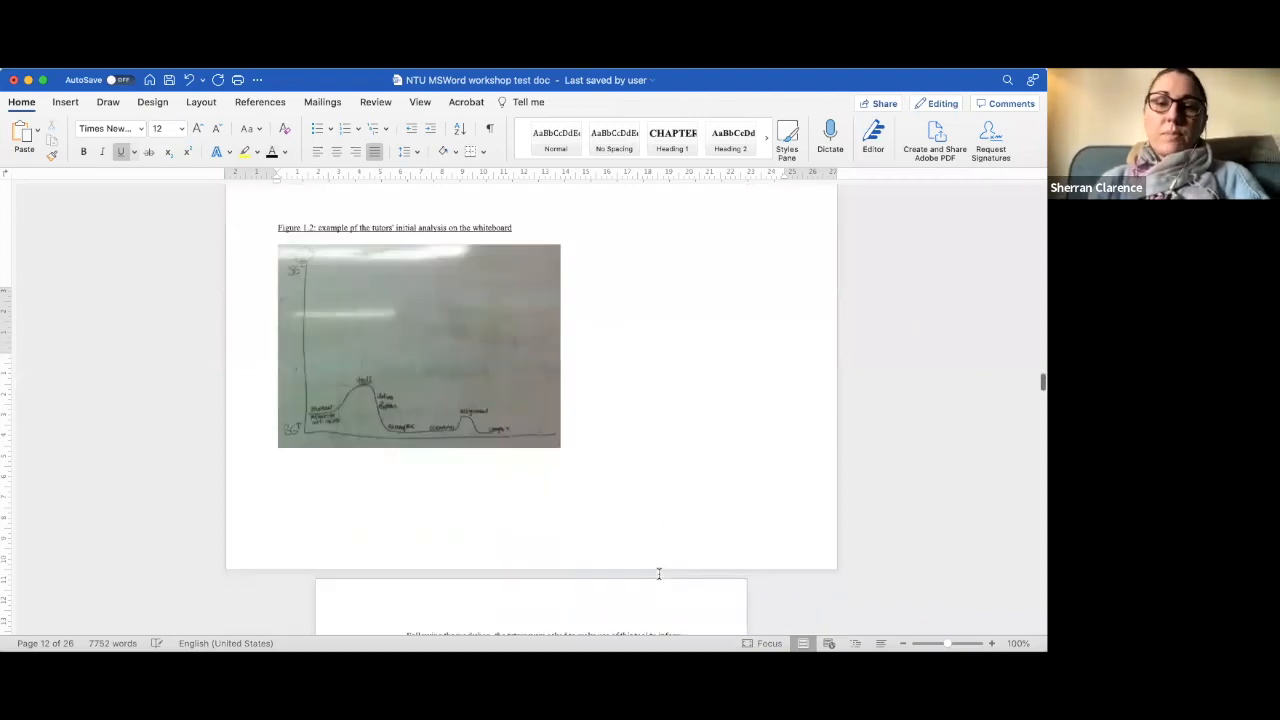
pyautogui.scroll(-3, 659, 573)
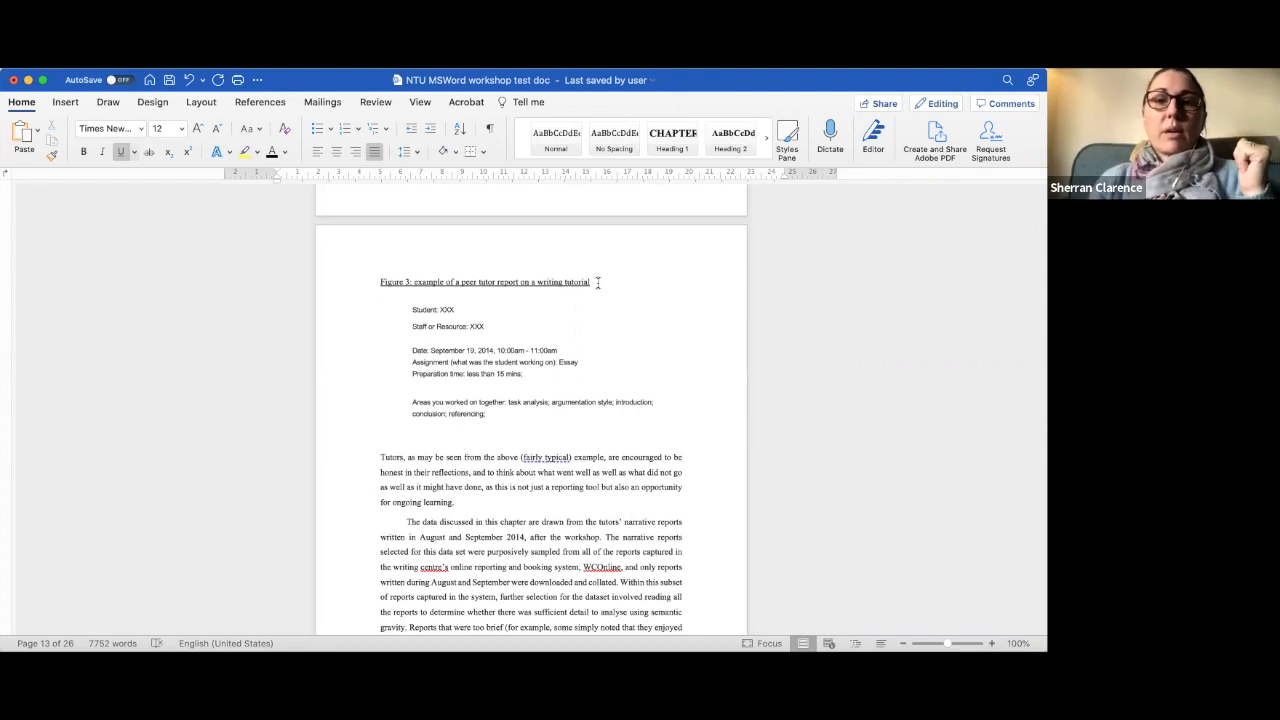
pyautogui.moveTo(603, 280); pyautogui.dragTo(343, 277)
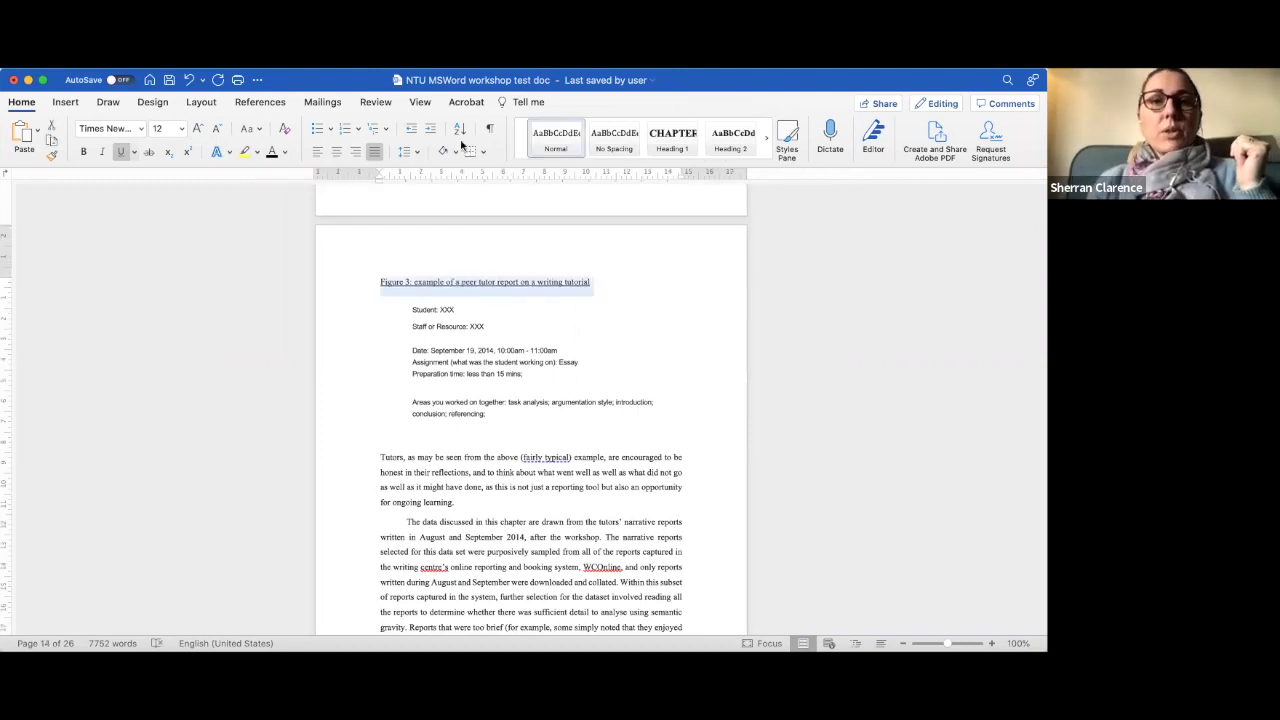
pyautogui.click(381, 284)
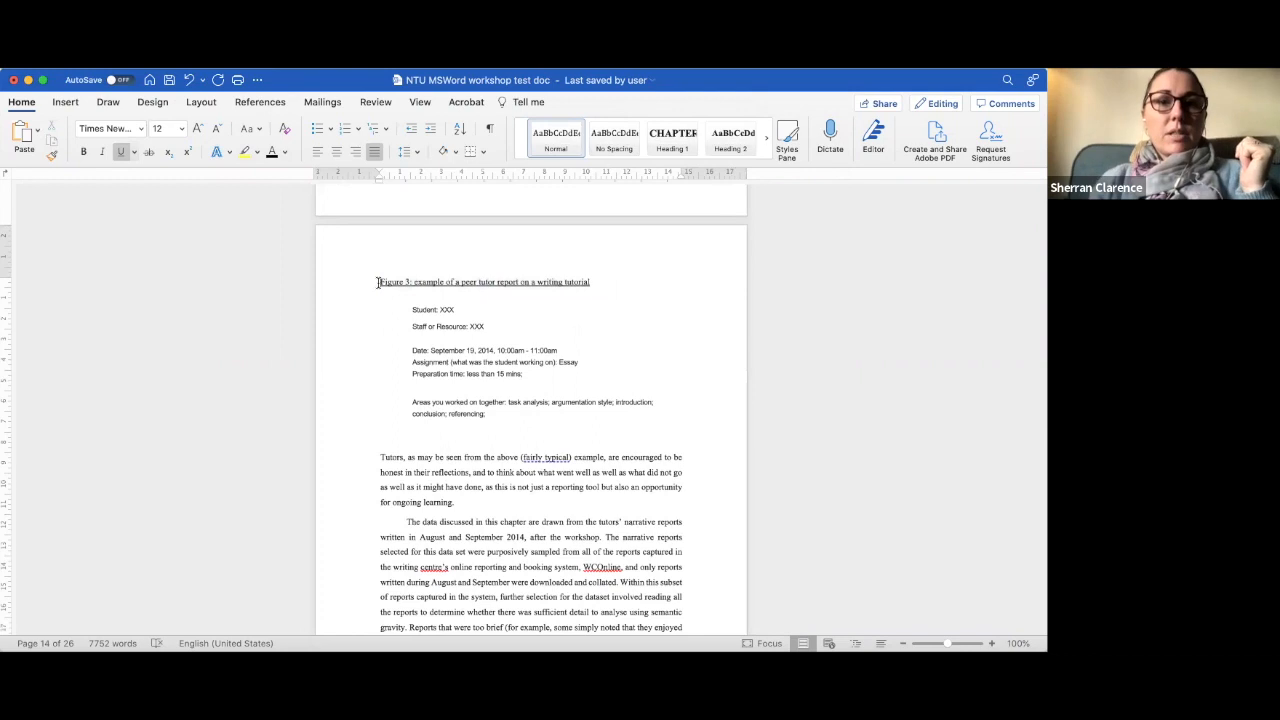
pyautogui.click(258, 102)
pyautogui.click(572, 145)
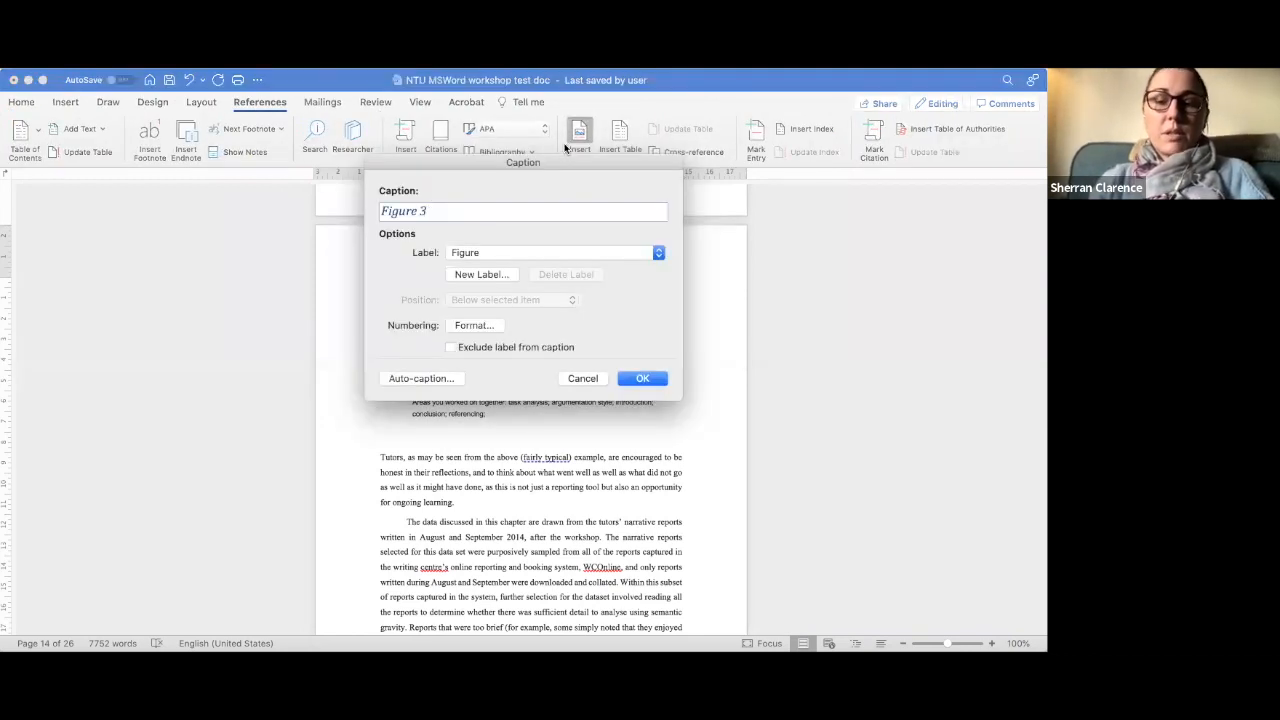
pyautogui.moveTo(482, 160); pyautogui.dragTo(768, 235)
pyautogui.write(': examp')
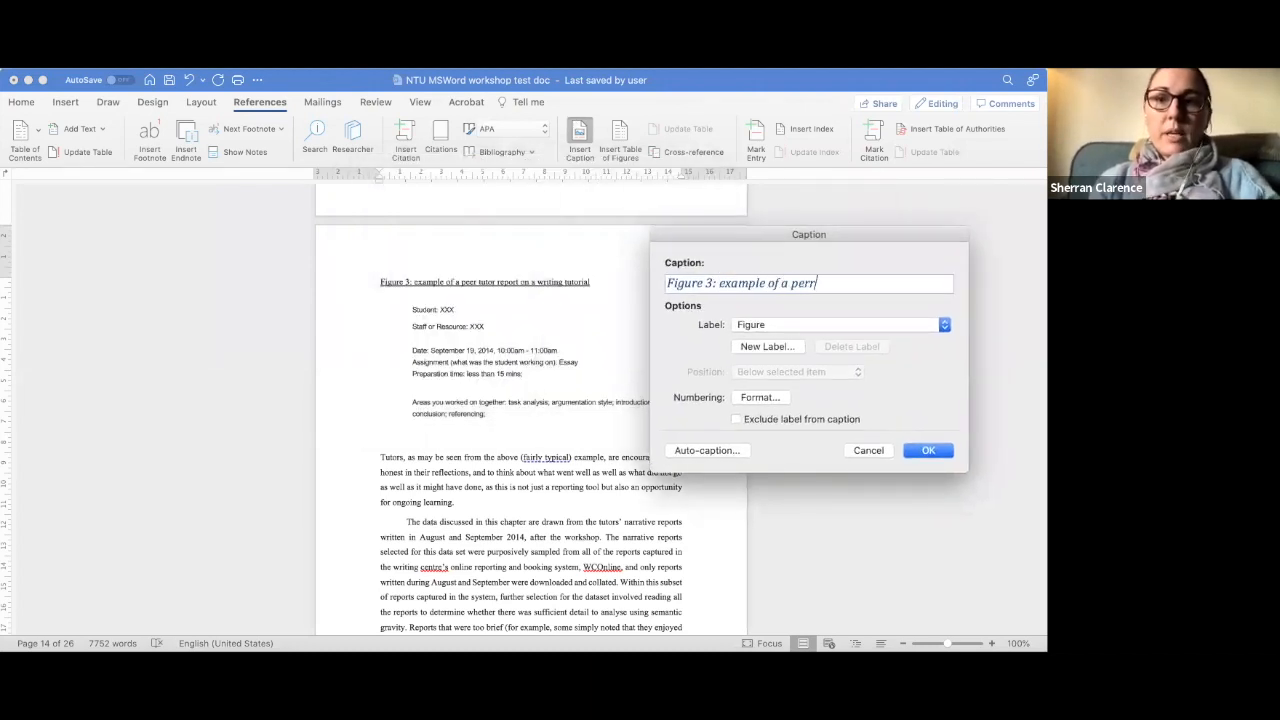
pyautogui.write('le of a peer report')
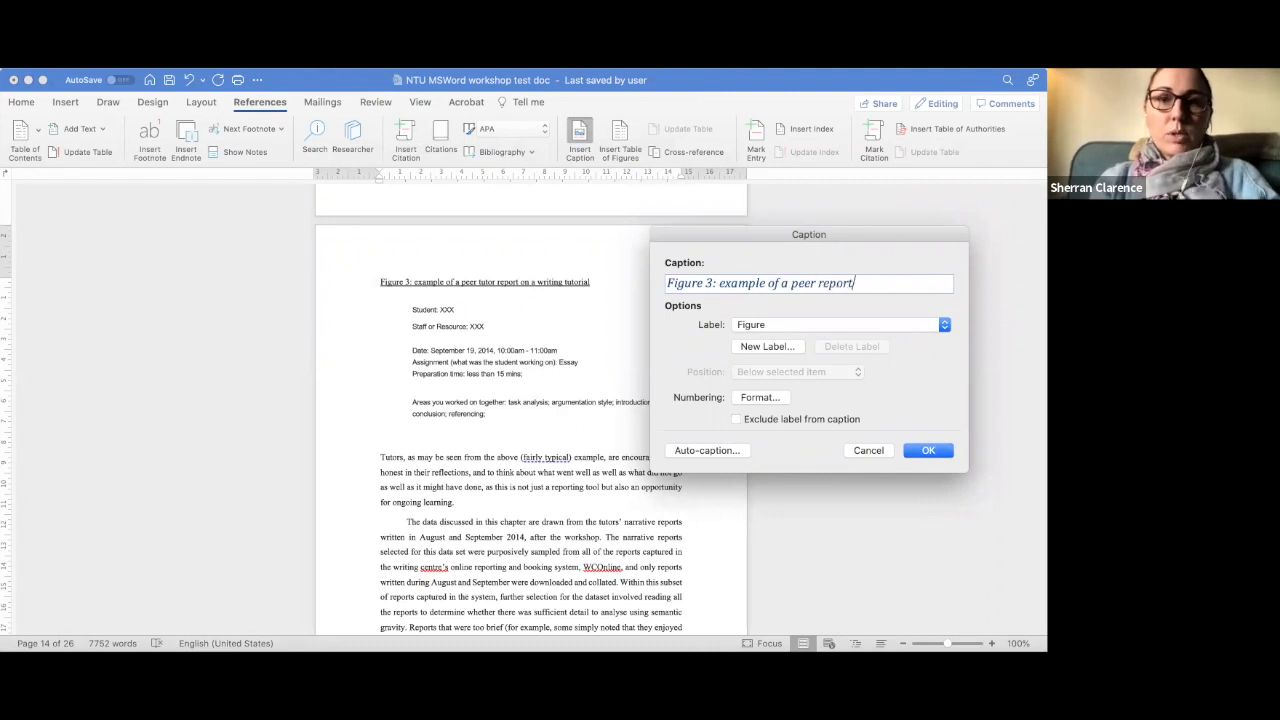
pyautogui.write(' on a writing tutorial')
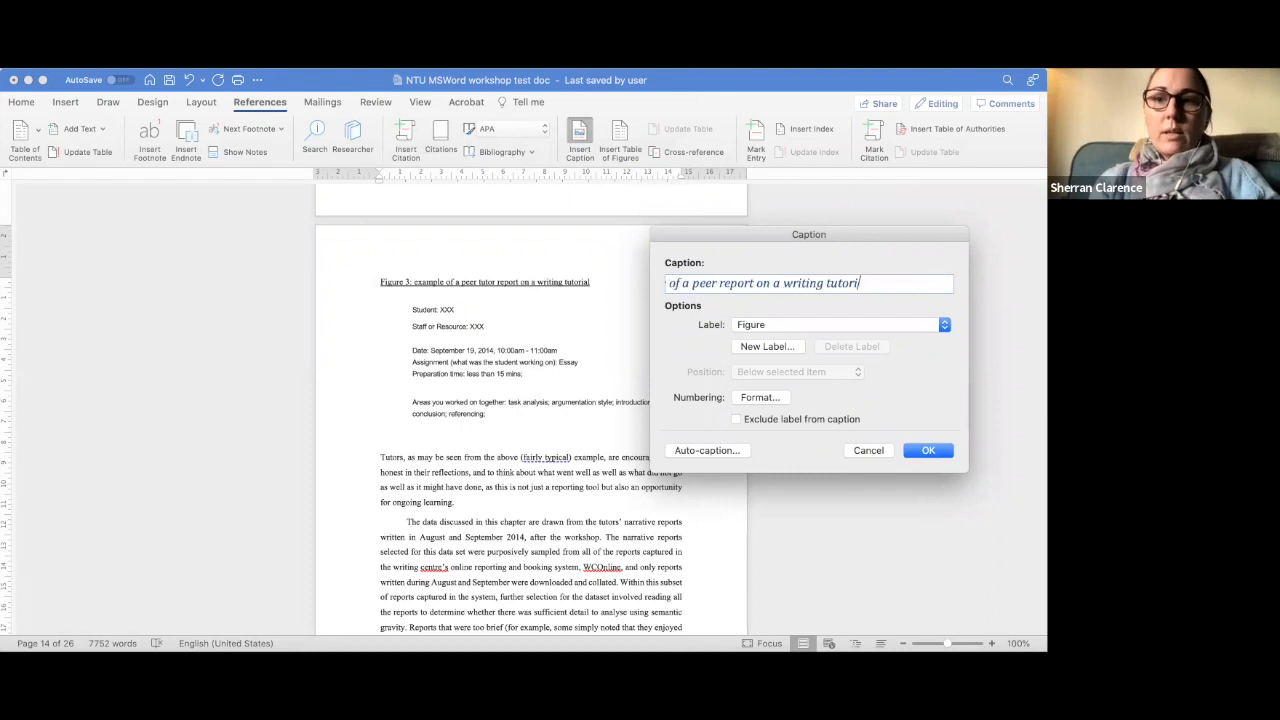
pyautogui.click(930, 451)
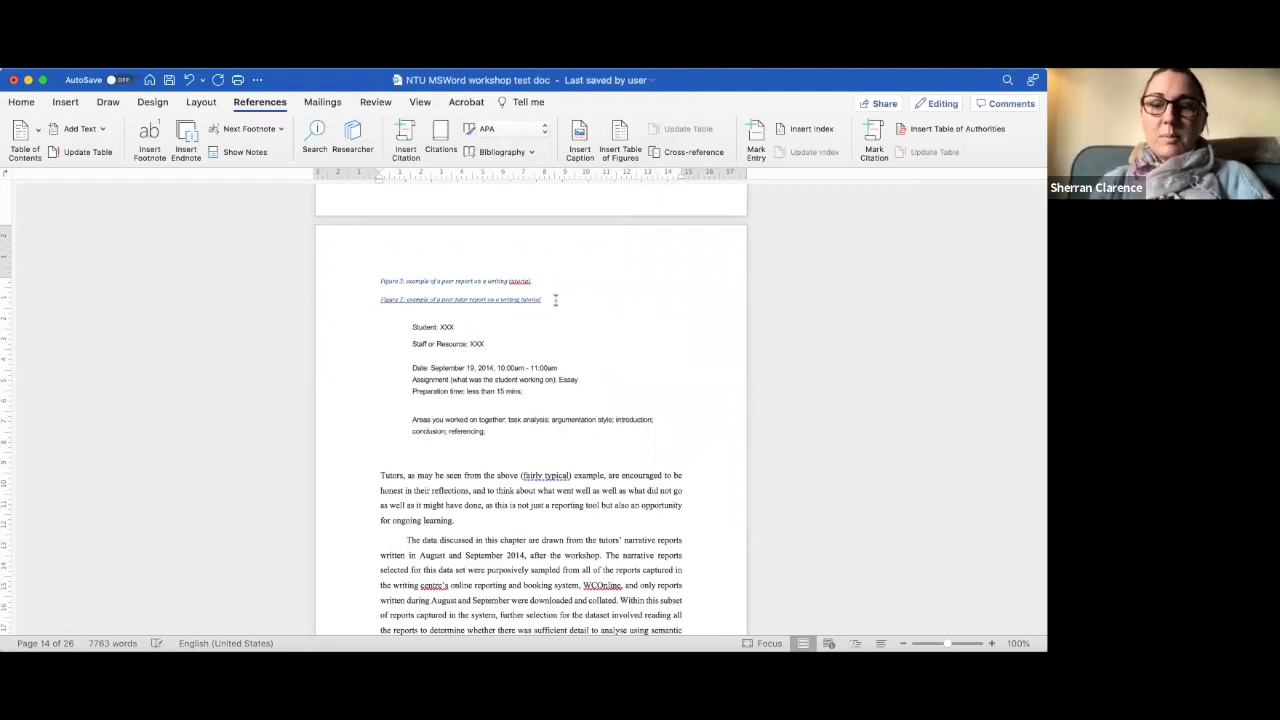
pyautogui.moveTo(555, 300); pyautogui.dragTo(303, 306)
pyautogui.press('BackSpace')
# - Format the peer report caption as black, underlined, non-italic 12 pt Times New Roman
pyautogui.moveTo(548, 284); pyautogui.dragTo(332, 291)
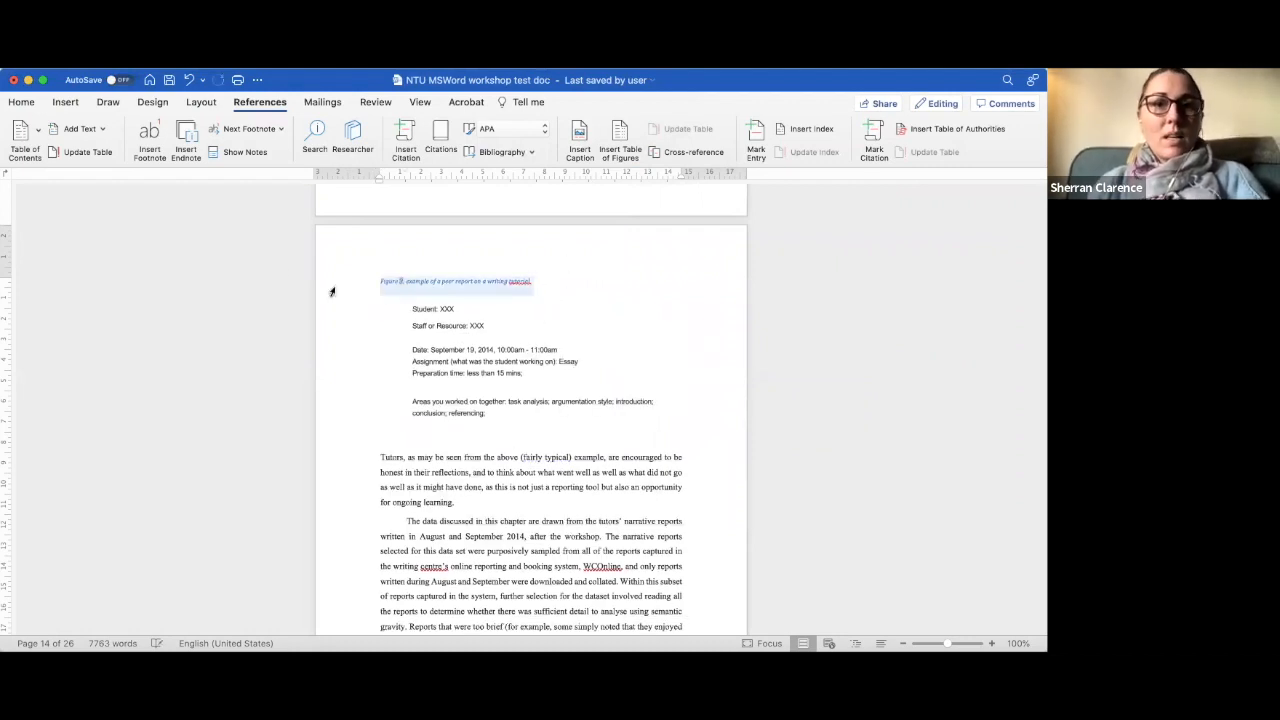
pyautogui.click(21, 102)
pyautogui.click(101, 152)
pyautogui.click(121, 152)
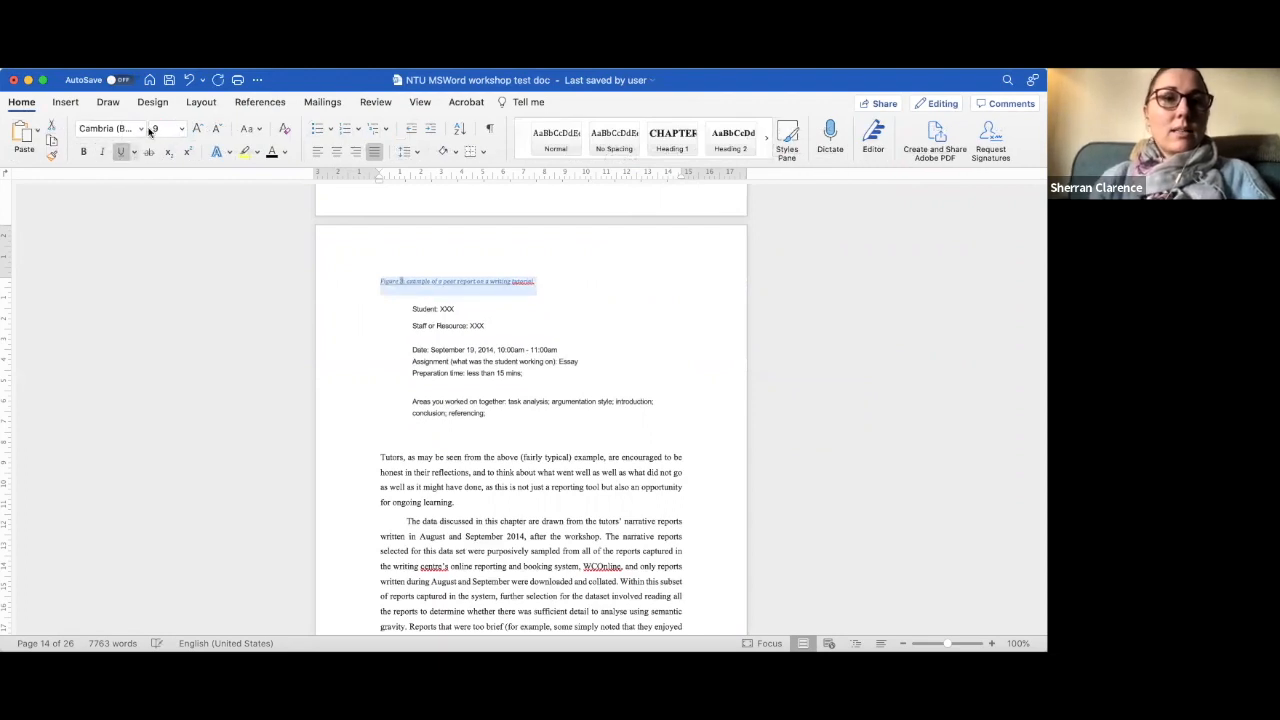
pyautogui.click(141, 129)
pyautogui.click(150, 246)
pyautogui.click(181, 129)
pyautogui.click(165, 271)
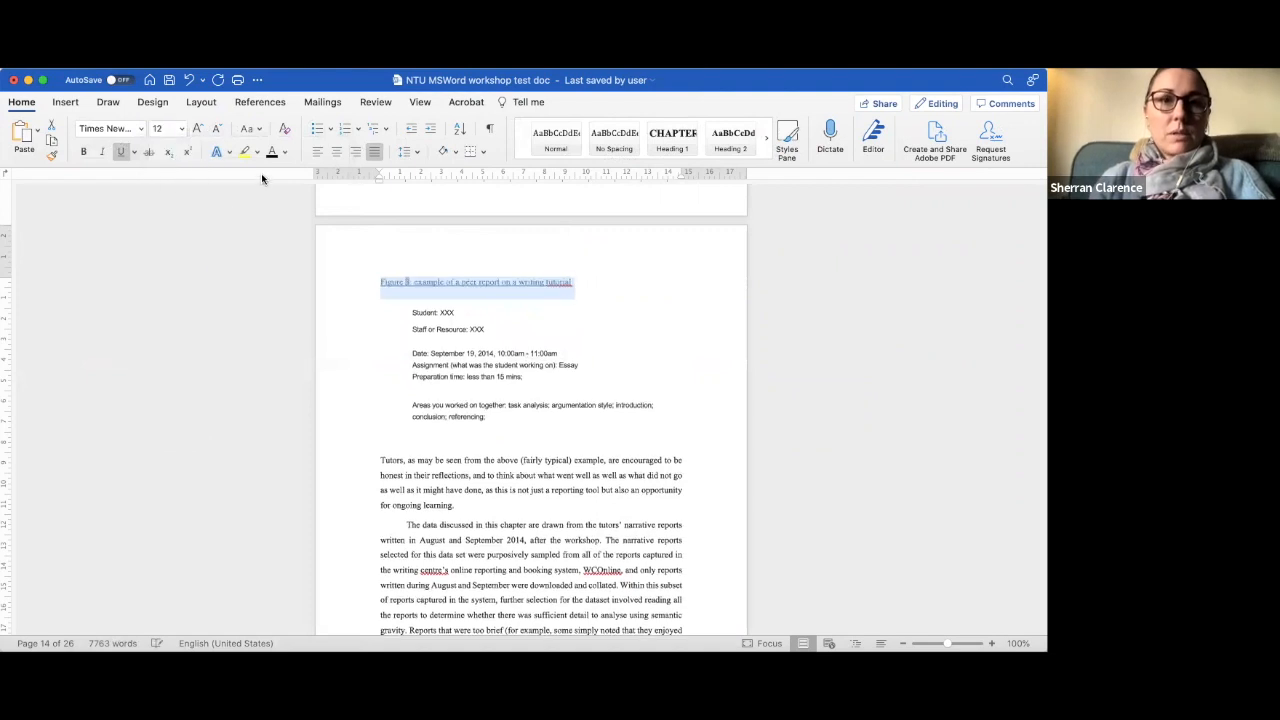
pyautogui.click(270, 152)
# - Add the chapter prefix "1." to the peer report caption so its number reads Figure 1.3
pyautogui.click(403, 283)
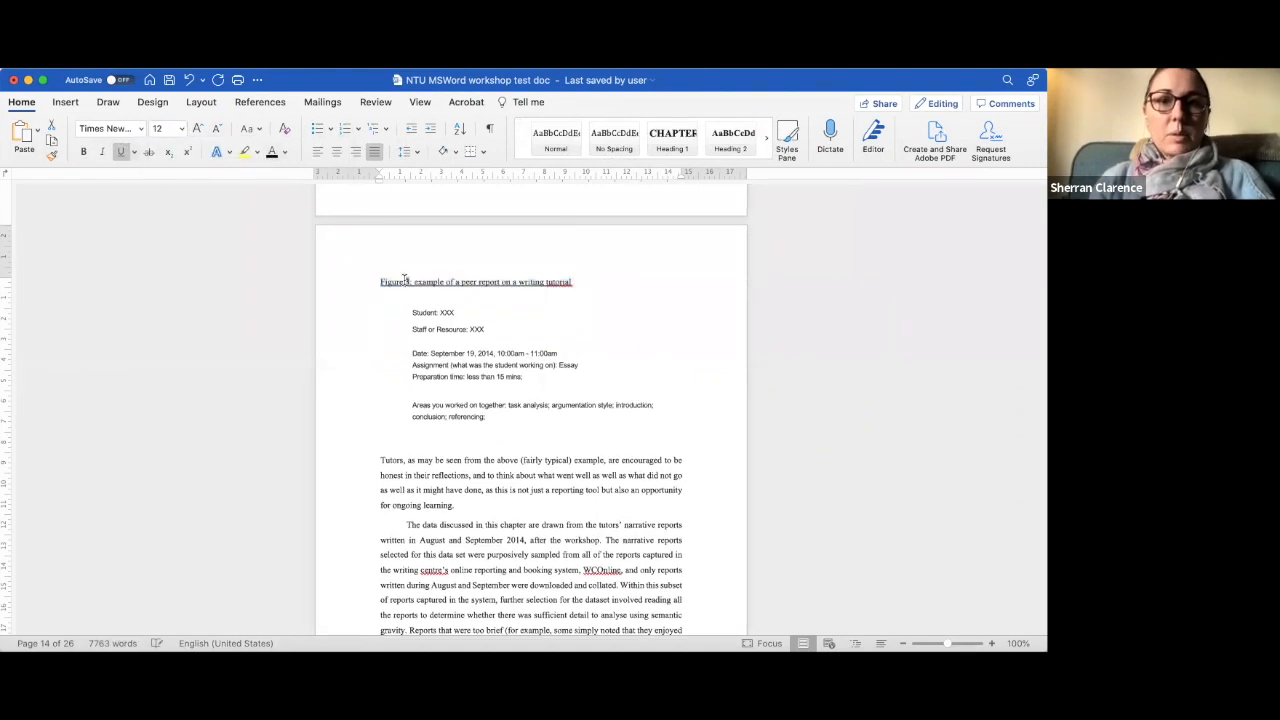
pyautogui.write('1.')
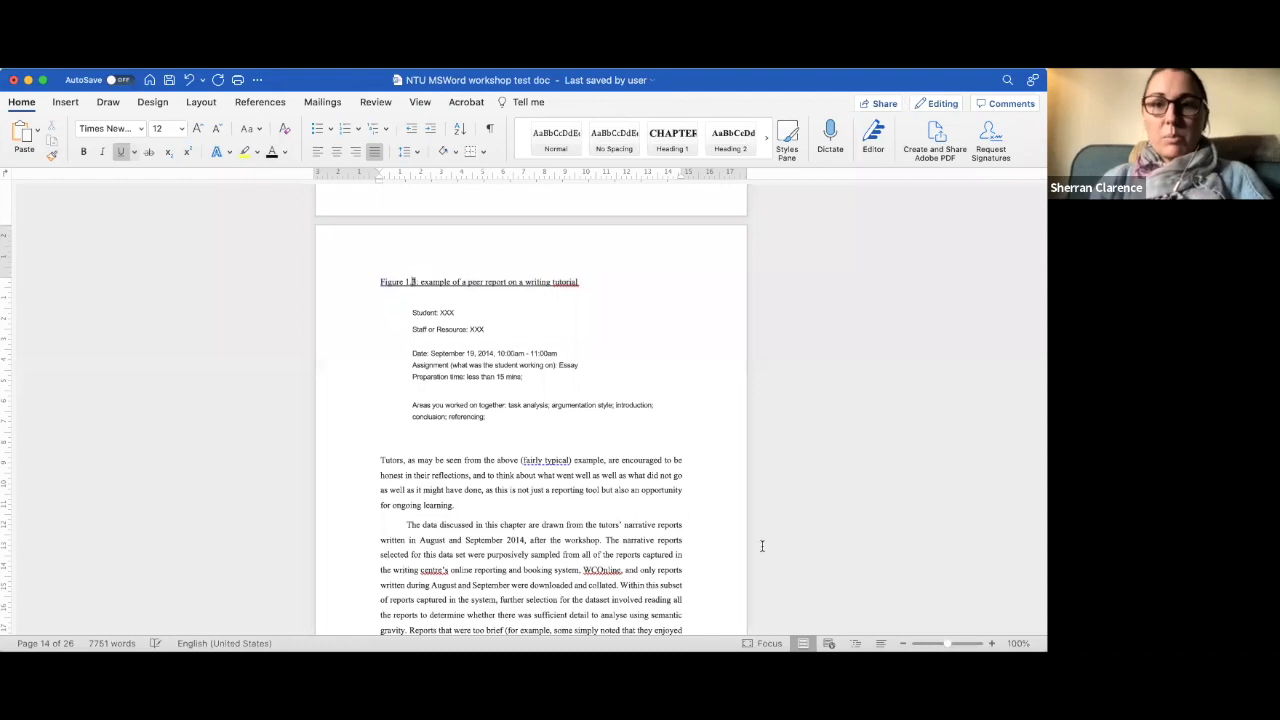
pyautogui.click(672, 374)
pyautogui.click(705, 395)
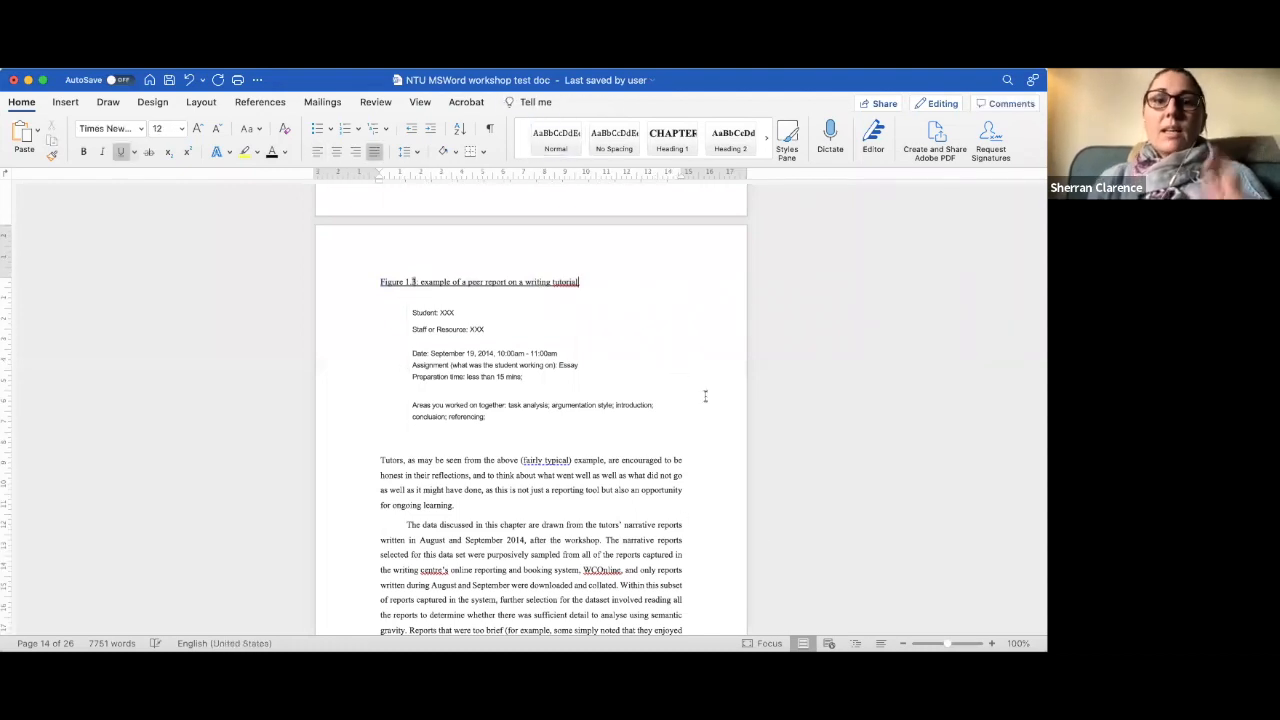
# - Delete the existing list of figures at the start of the document
pyautogui.scroll(20, 705, 396)
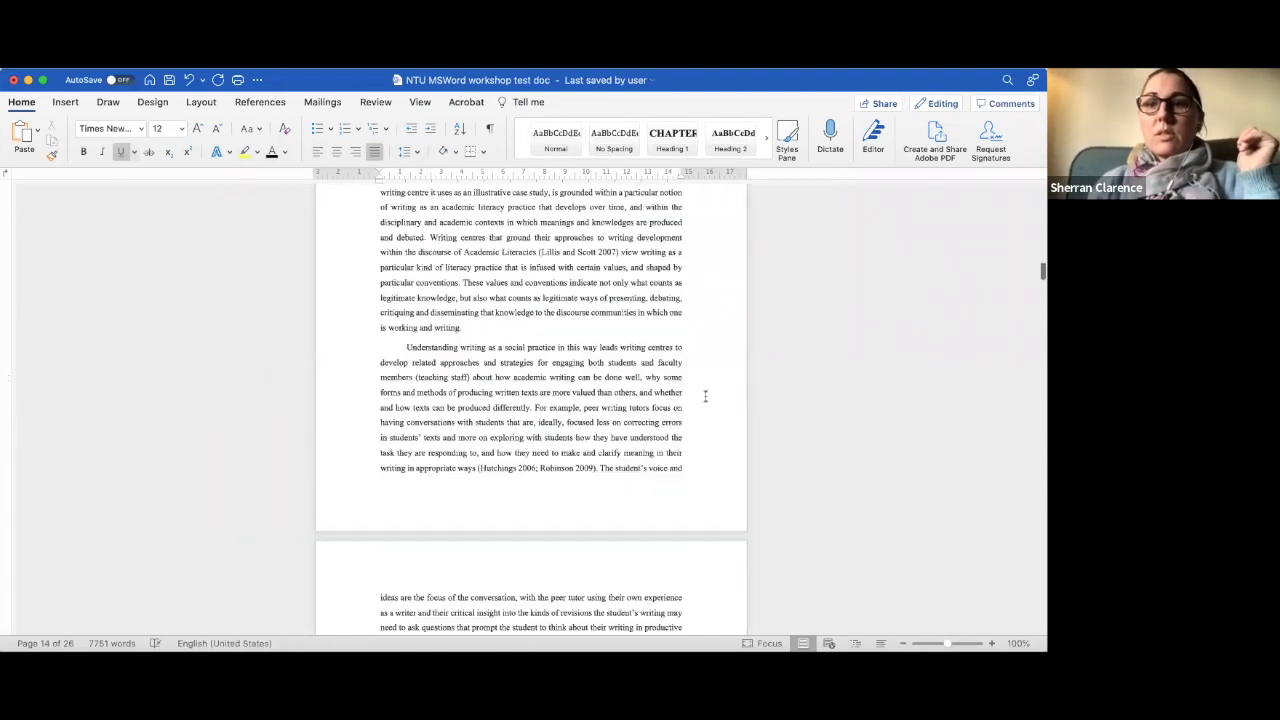
pyautogui.click(677, 368)
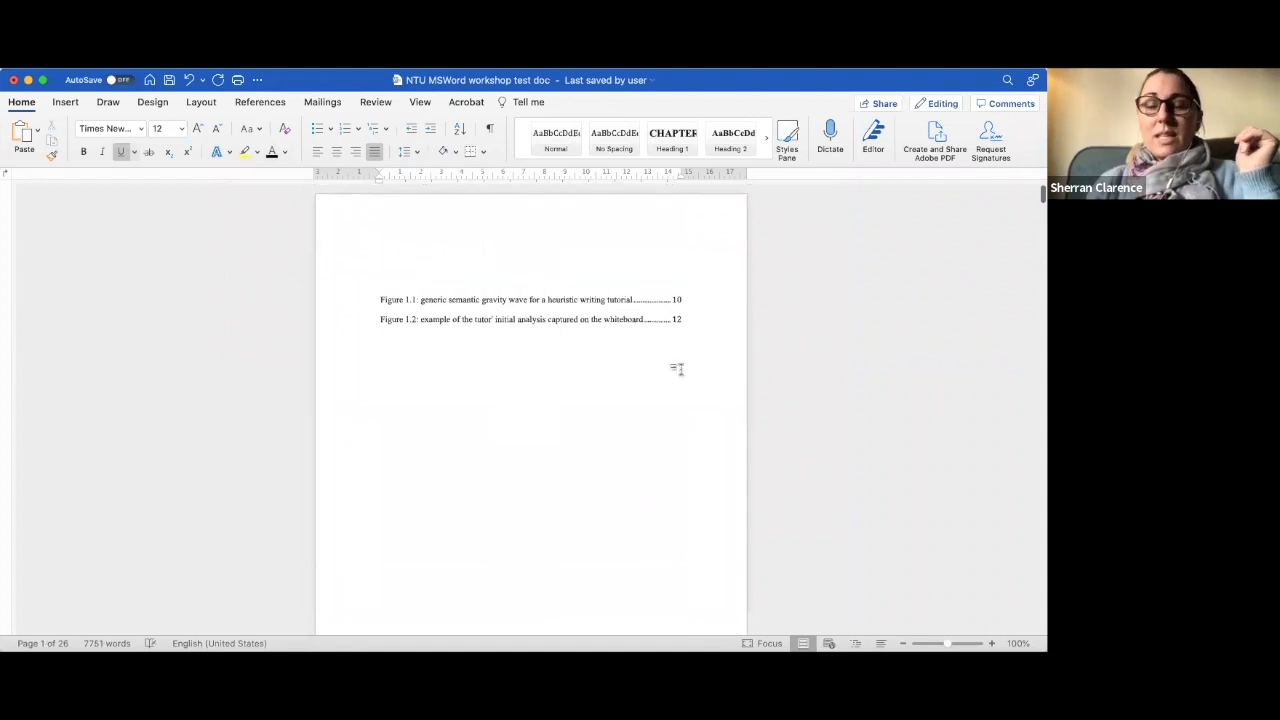
pyautogui.moveTo(685, 357); pyautogui.dragTo(363, 299)
pyautogui.press('BackSpace')
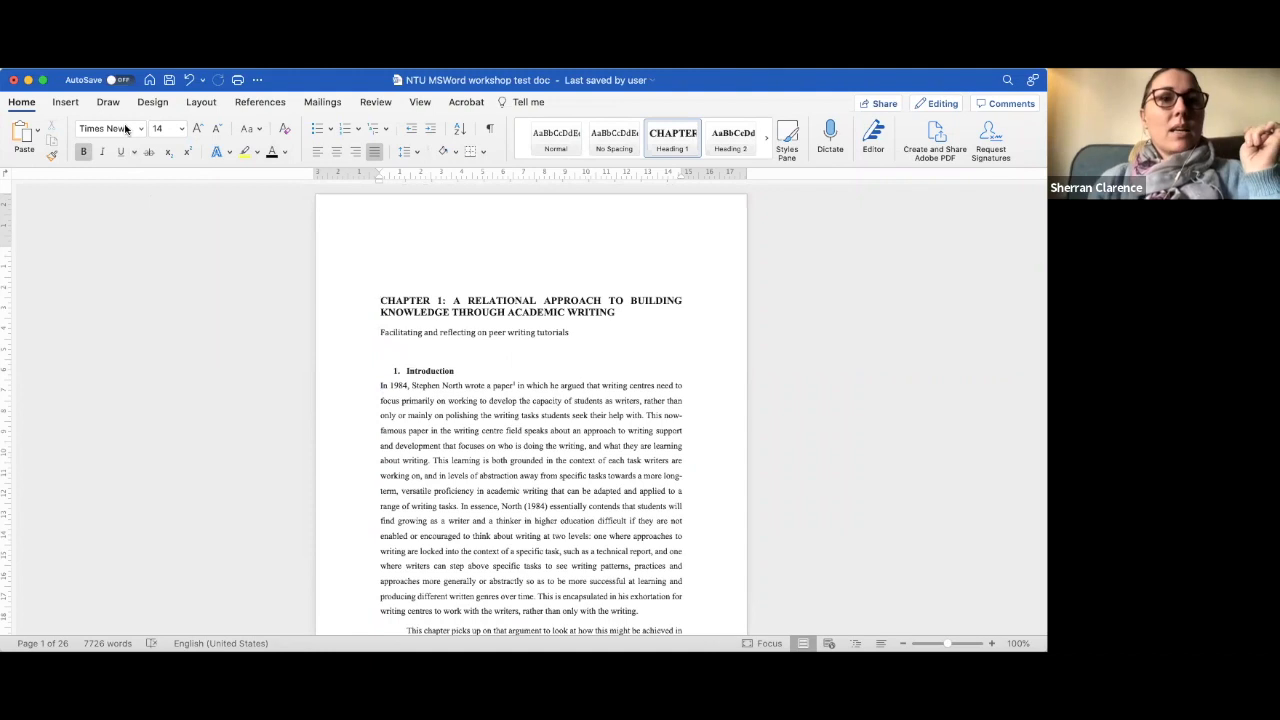
# - Insert a blank page before the Chapter 1 heading at the start of the document
pyautogui.click(191, 61)
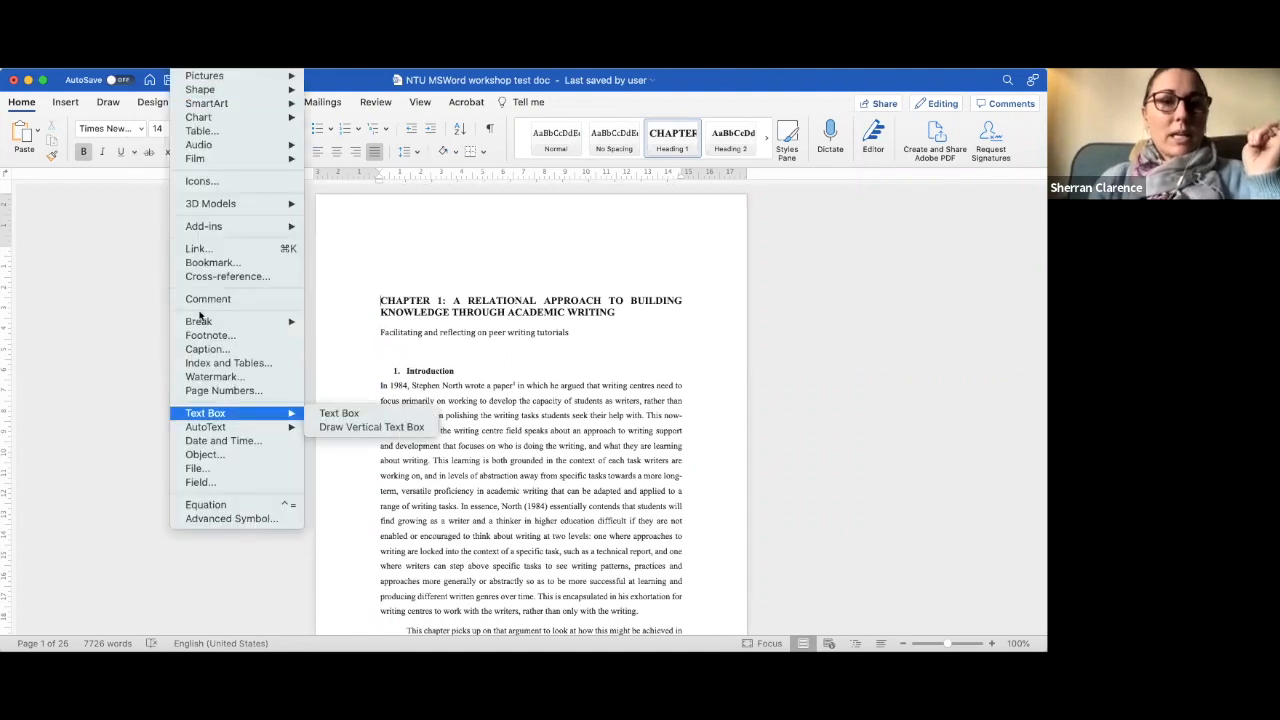
pyautogui.moveTo(152, 61)
pyautogui.click(22, 300)
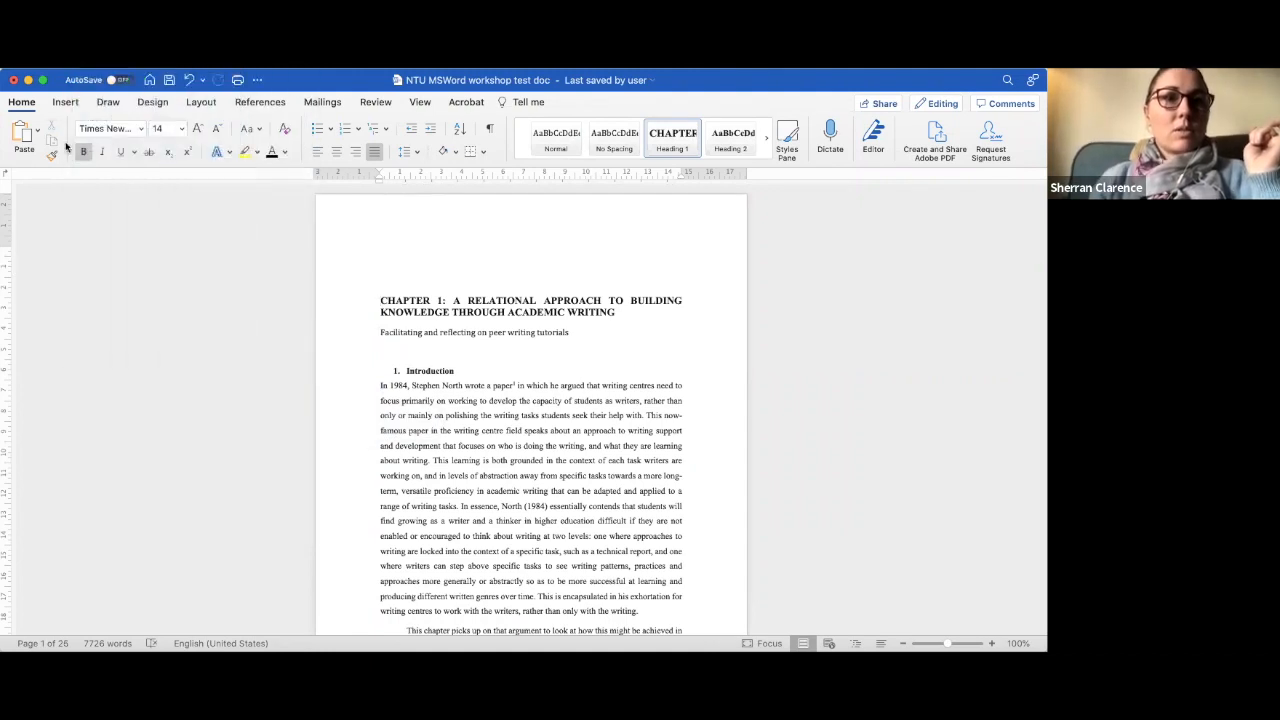
pyautogui.click(65, 102)
pyautogui.click(45, 140)
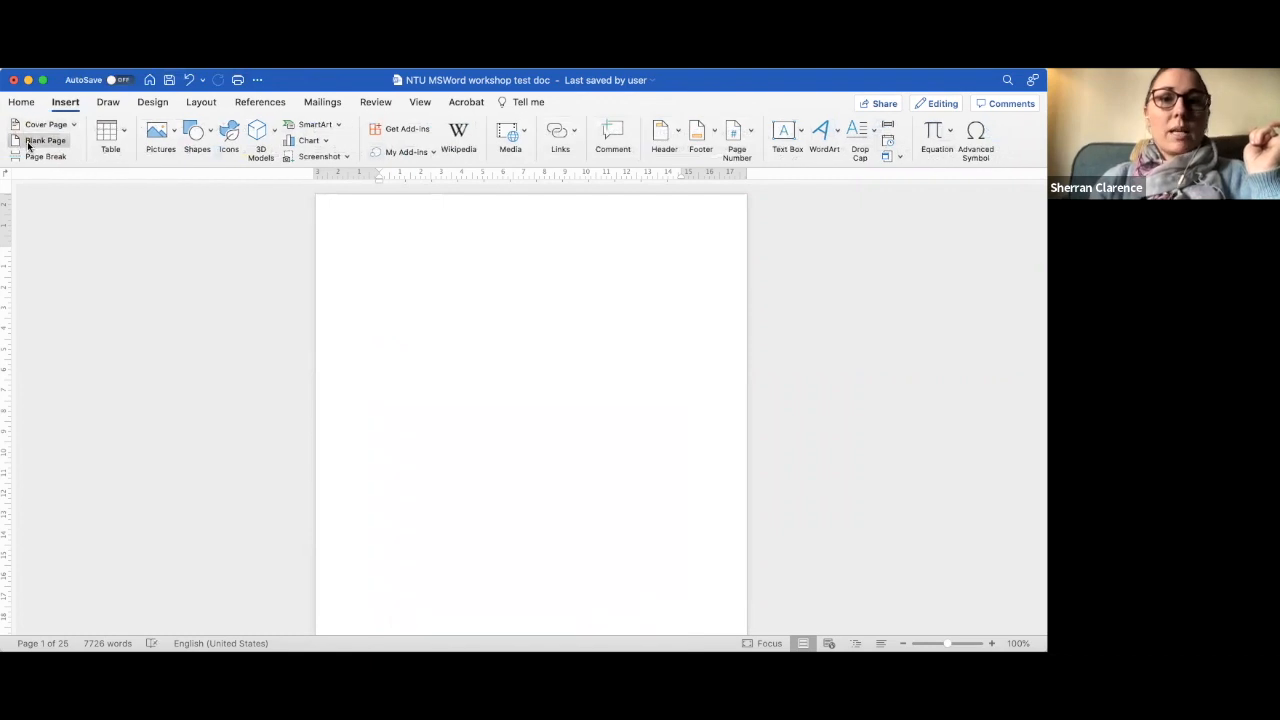
pyautogui.scroll(-5, 410, 352)
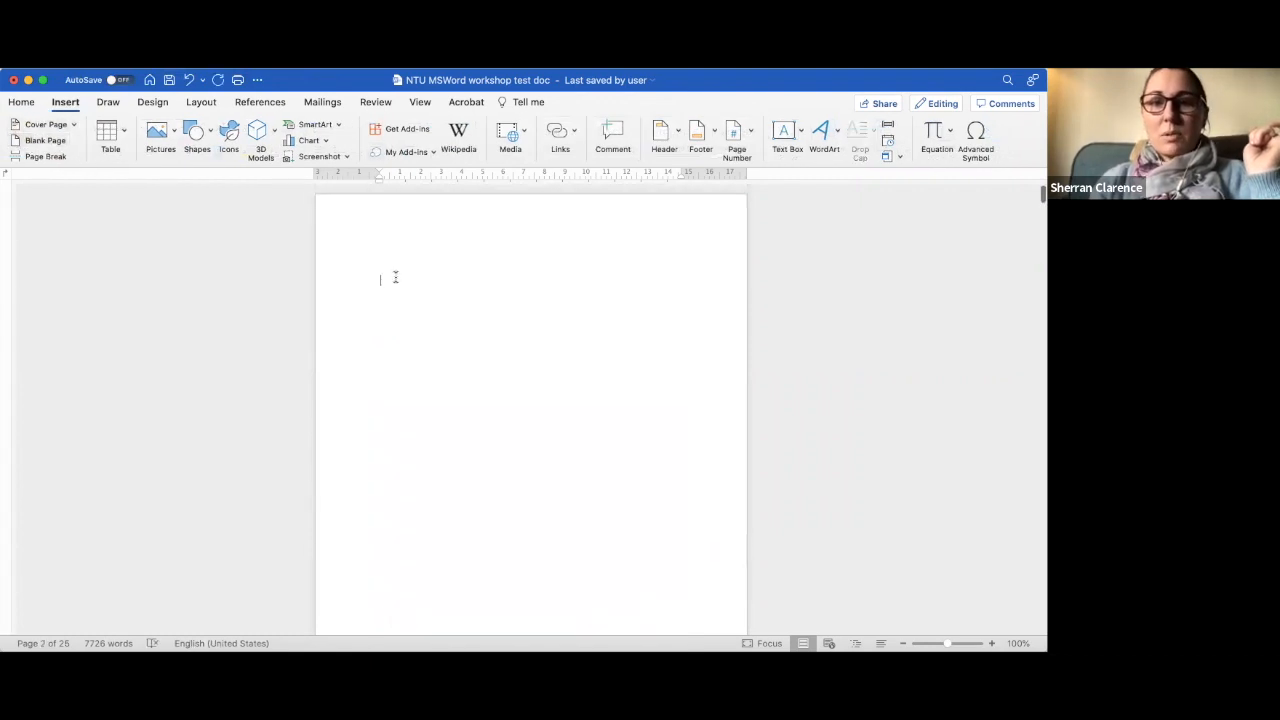
# - Insert a table of figures on the new blank page, using the Figure caption label and the From template format
pyautogui.click(277, 104)
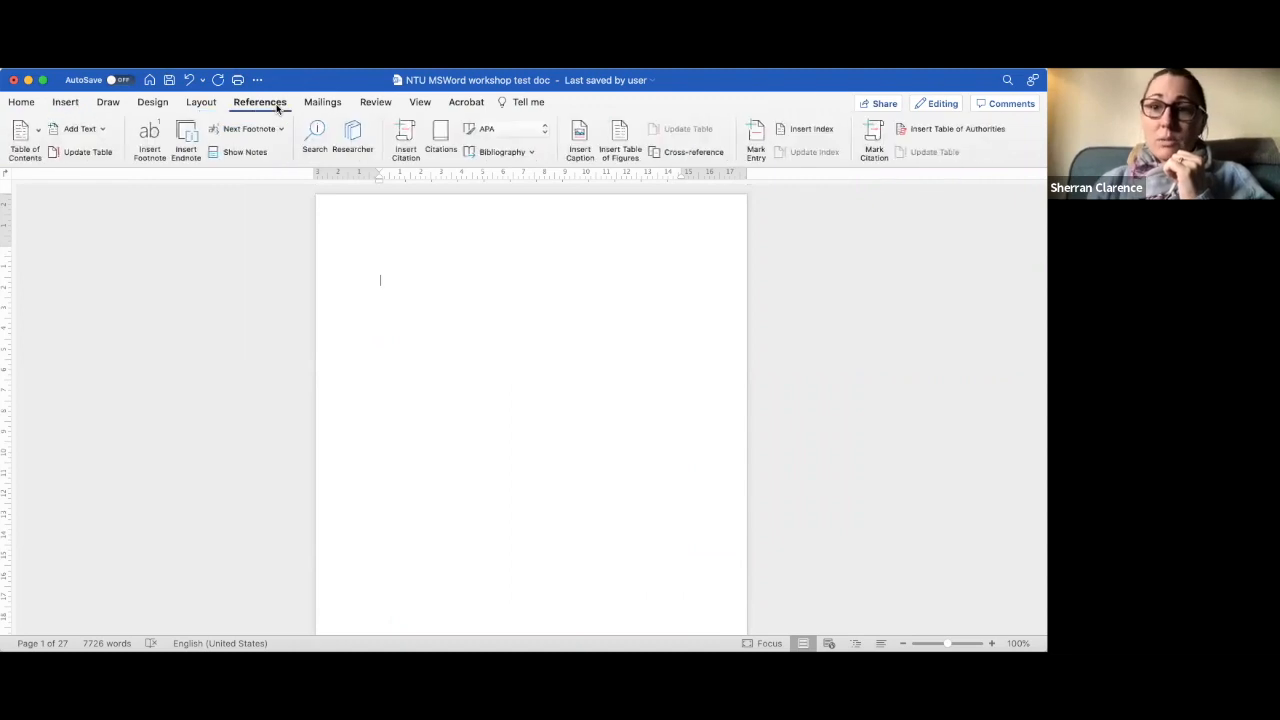
pyautogui.click(621, 150)
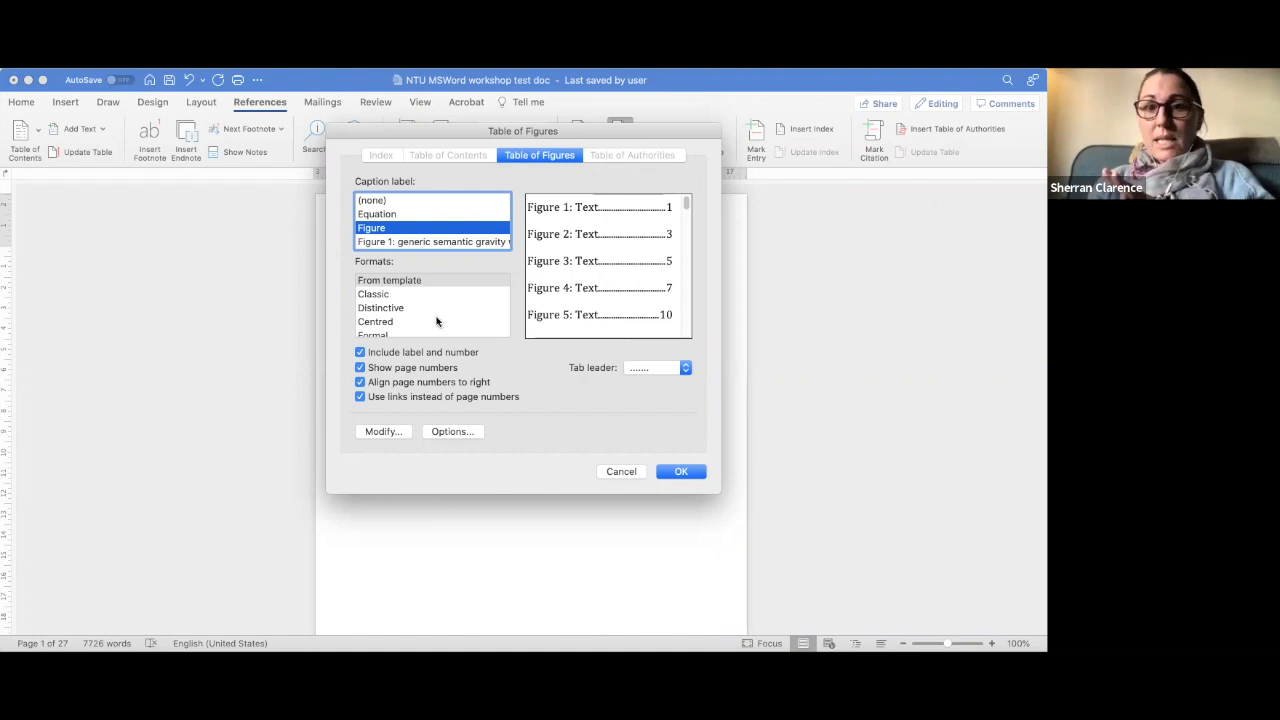
pyautogui.click(390, 281)
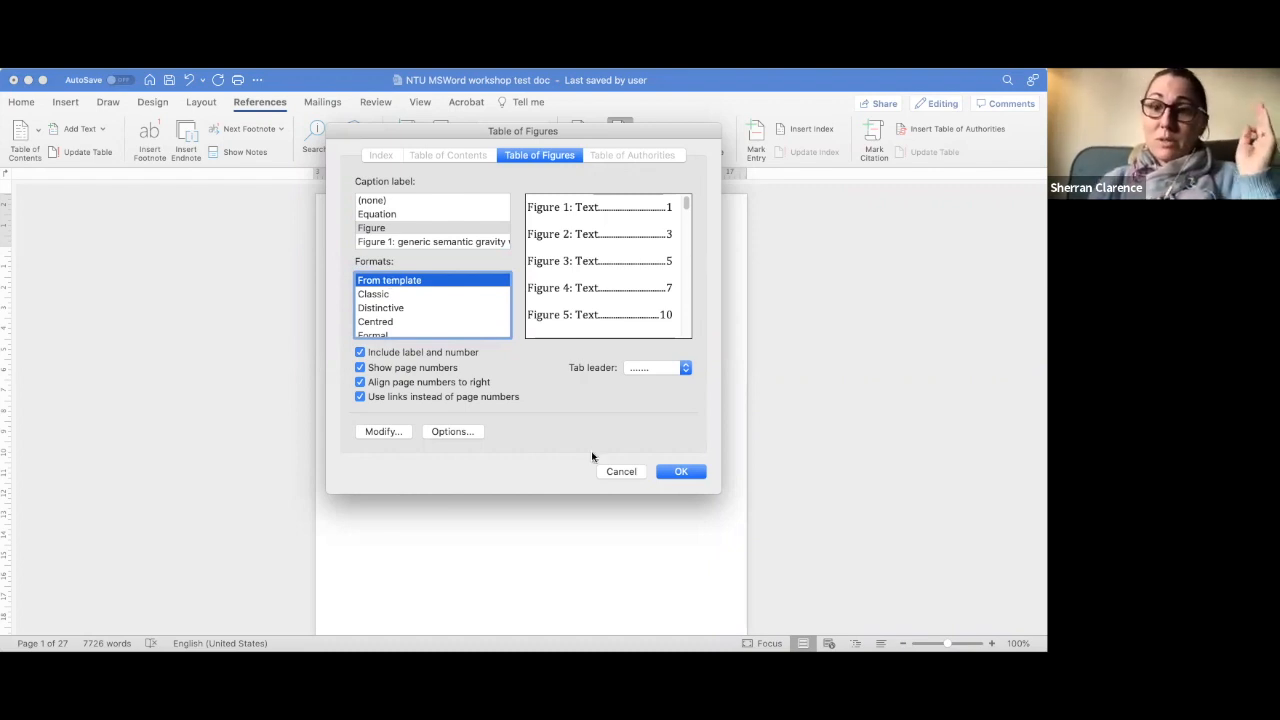
pyautogui.click(682, 472)
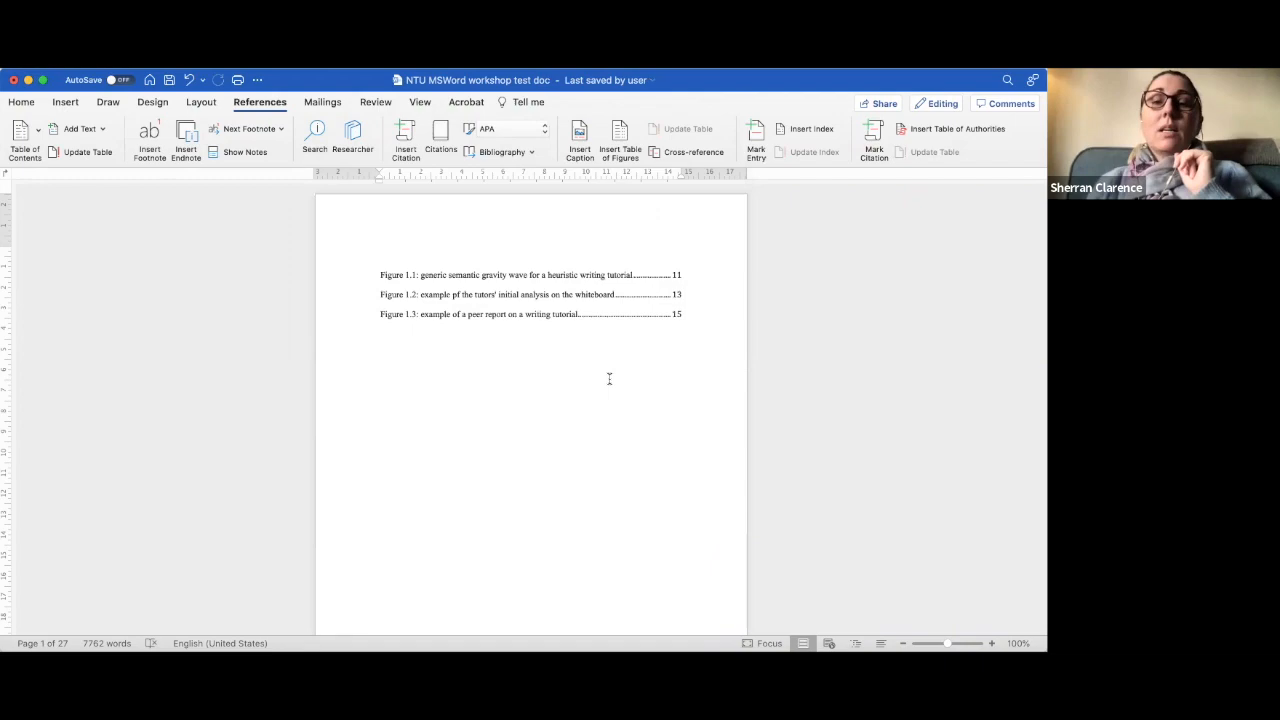
# - Replace the plain caption above the Tutor 3 wave diagram with an inserted caption reading "Figure 4: heuristic semantic gravity wave for Tutor 3"
pyautogui.scroll(-10, 609, 379)
pyautogui.scroll(-15, 609, 379)
pyautogui.scroll(-15, 609, 379)
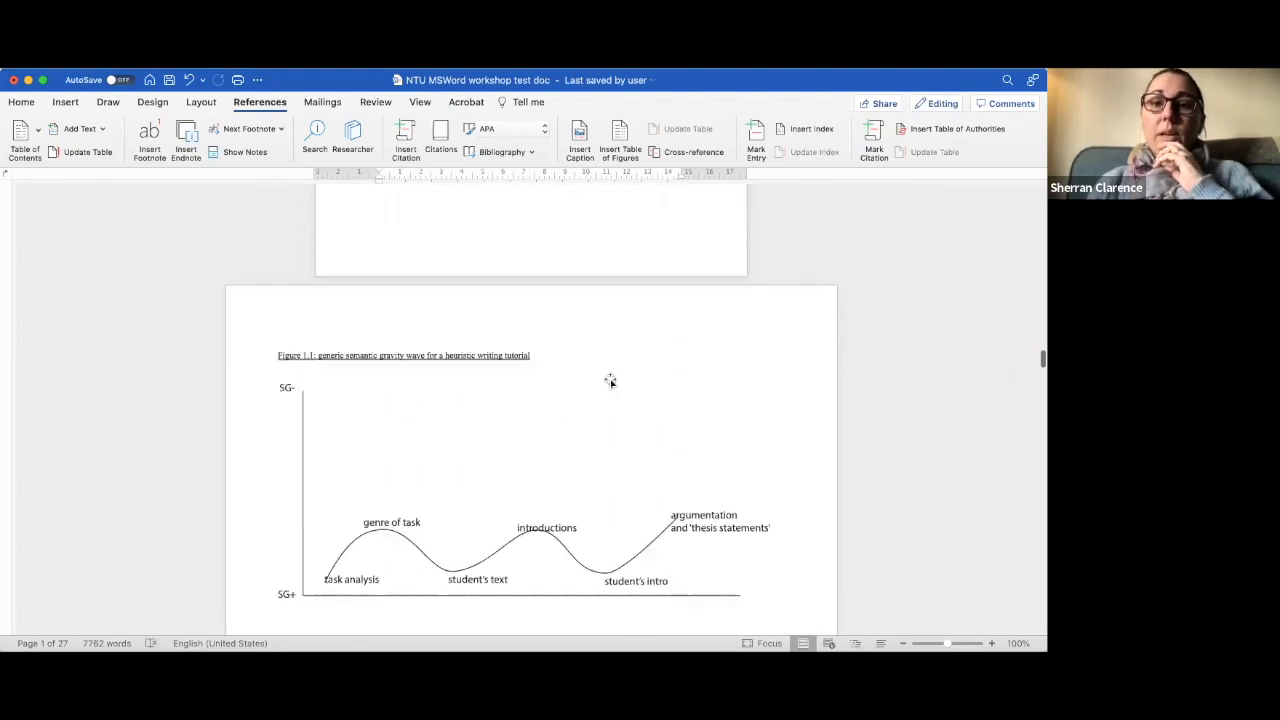
pyautogui.scroll(-15, 609, 379)
pyautogui.scroll(-15, 609, 379)
pyautogui.scroll(-15, 609, 379)
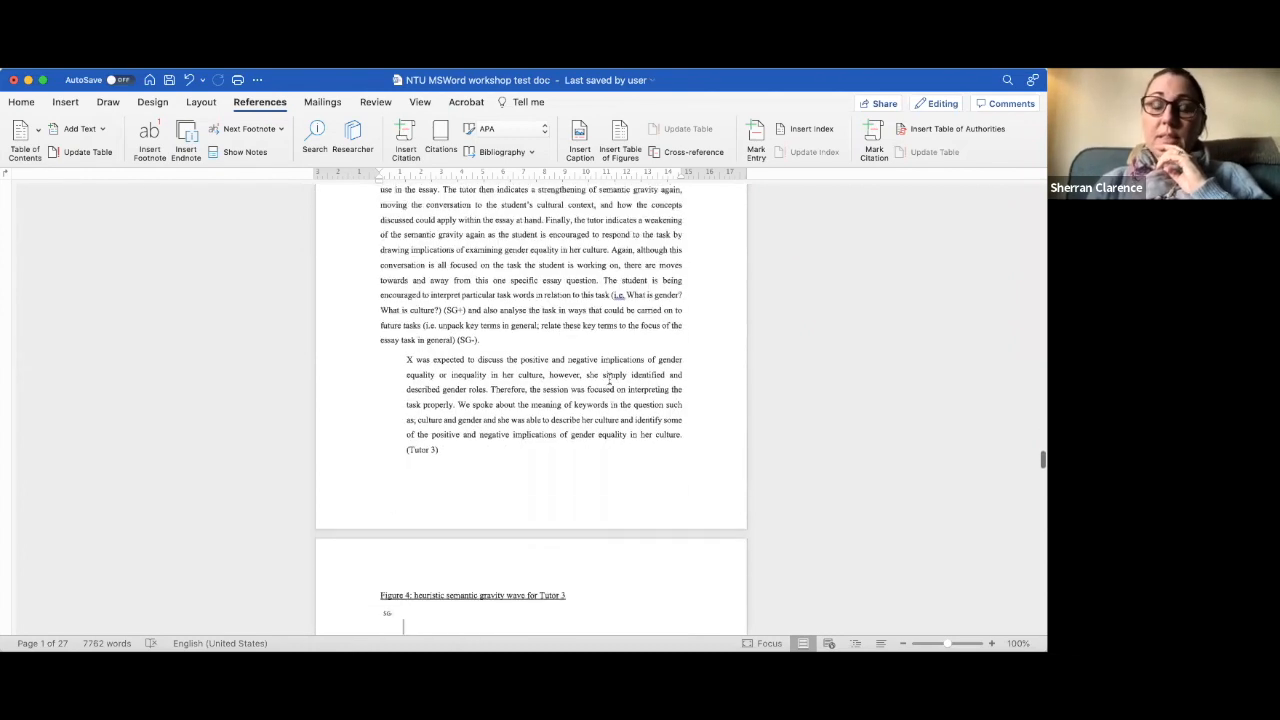
pyautogui.scroll(-5, 609, 379)
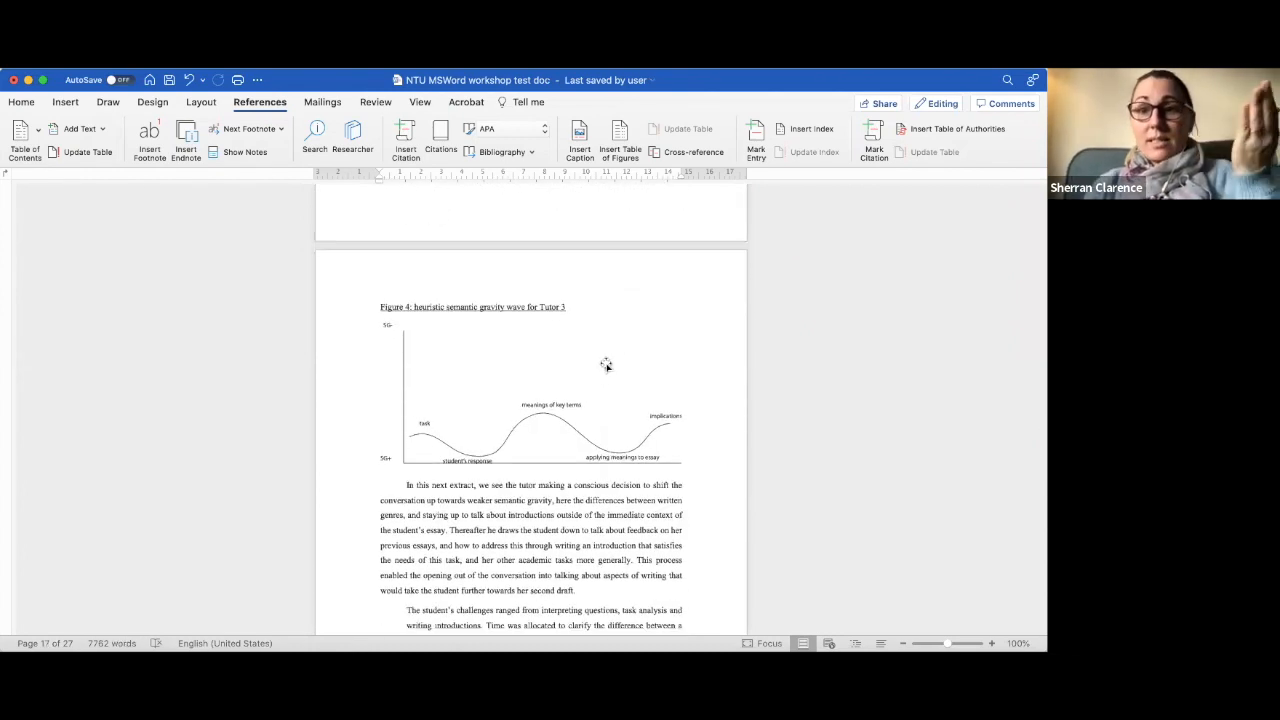
pyautogui.click(577, 303)
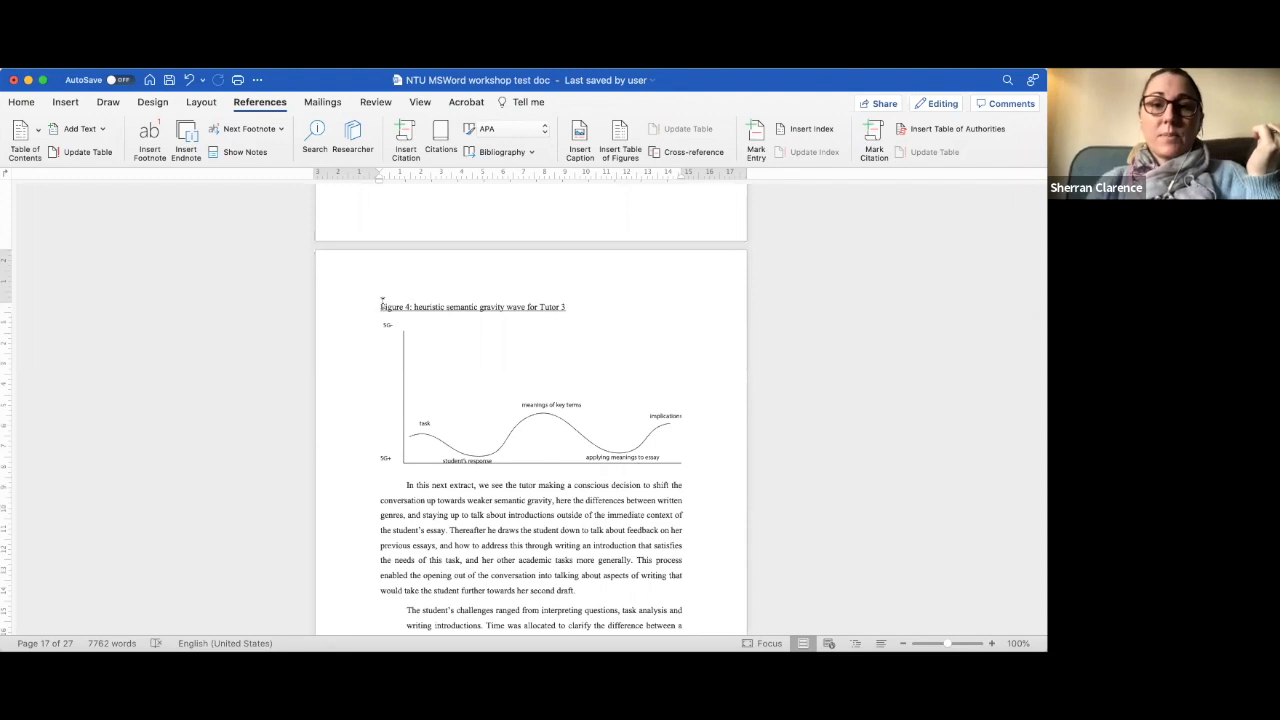
pyautogui.click(579, 140)
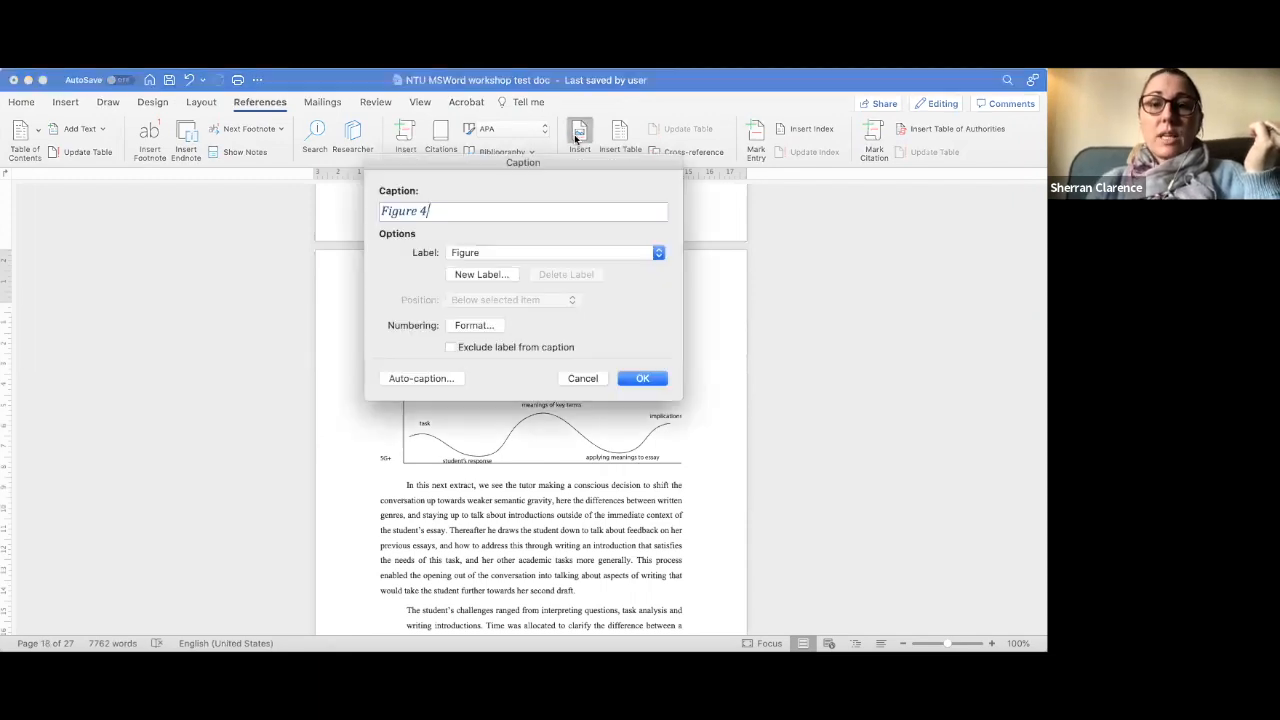
pyautogui.write(':')
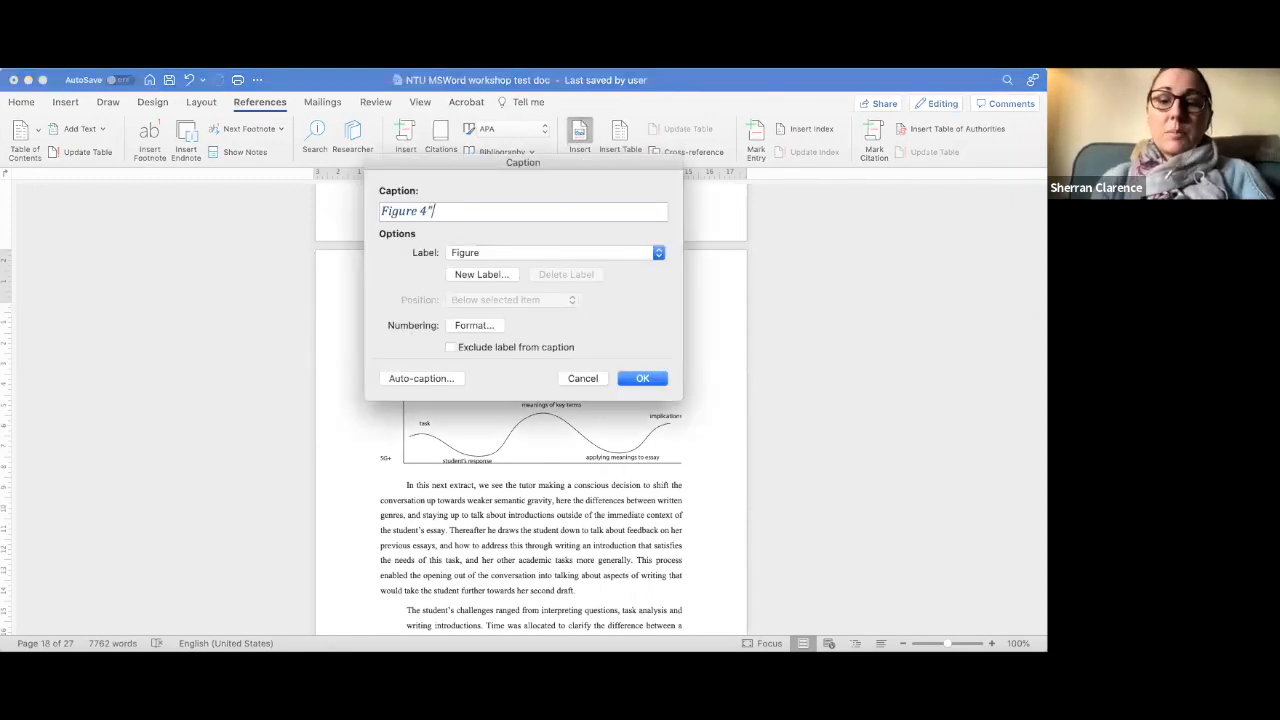
pyautogui.moveTo(490, 162); pyautogui.dragTo(770, 240)
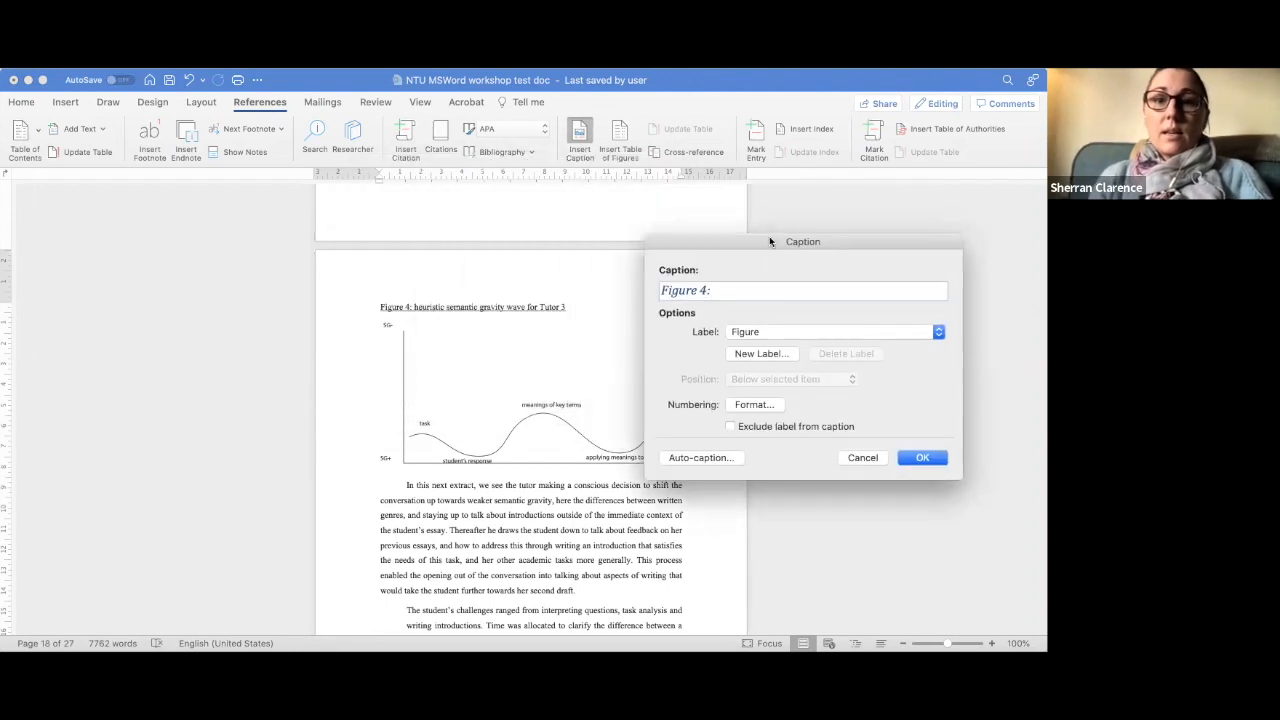
pyautogui.write('he')
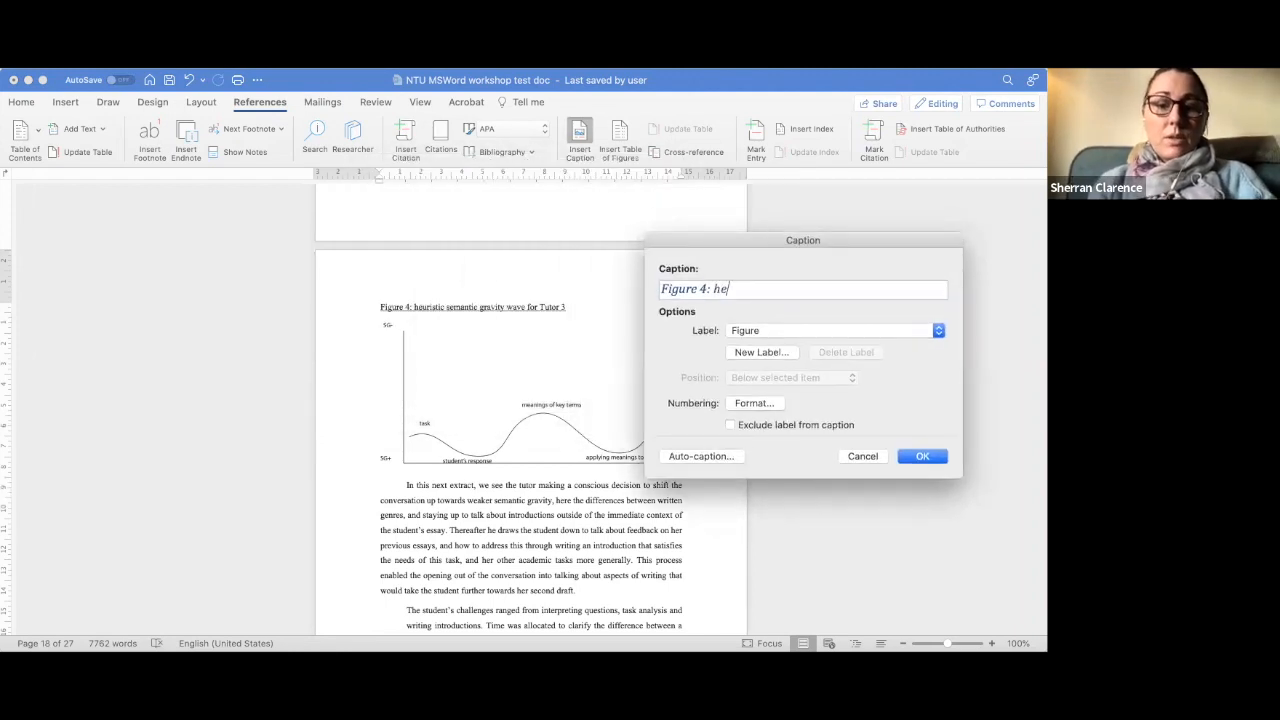
pyautogui.write('uristic semant')
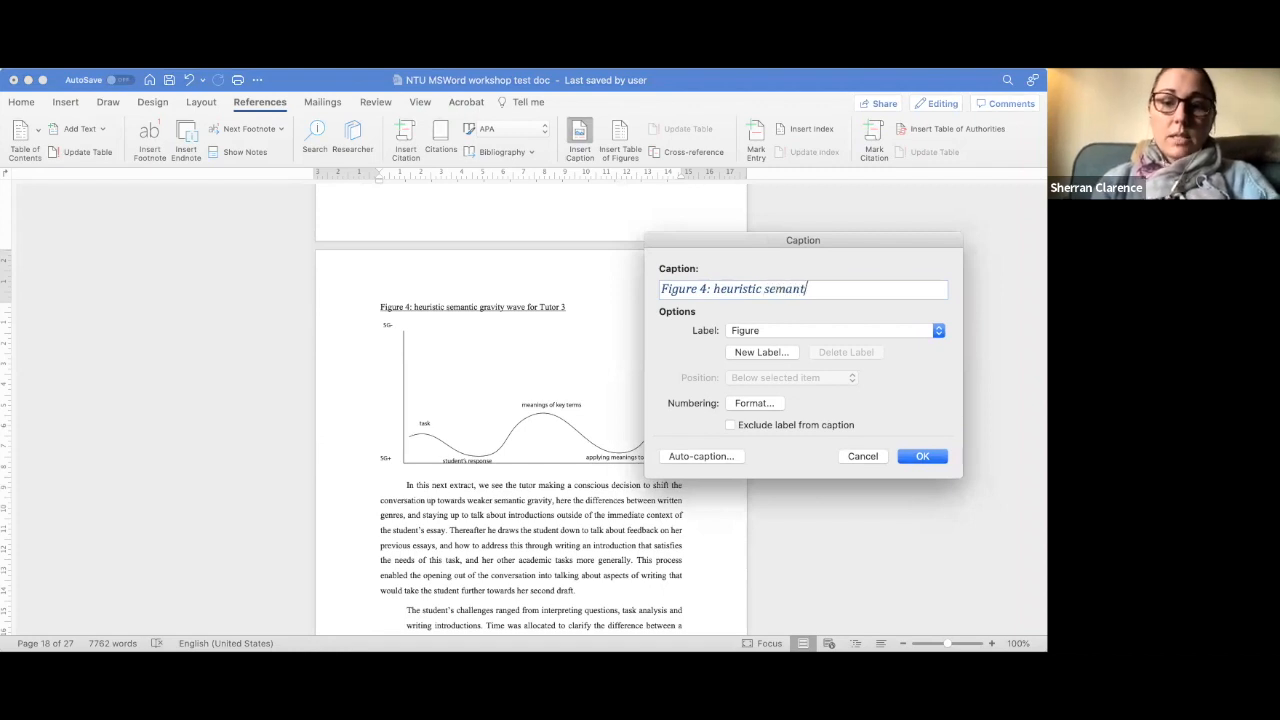
pyautogui.write('ic gravity wave for Tutor 3')
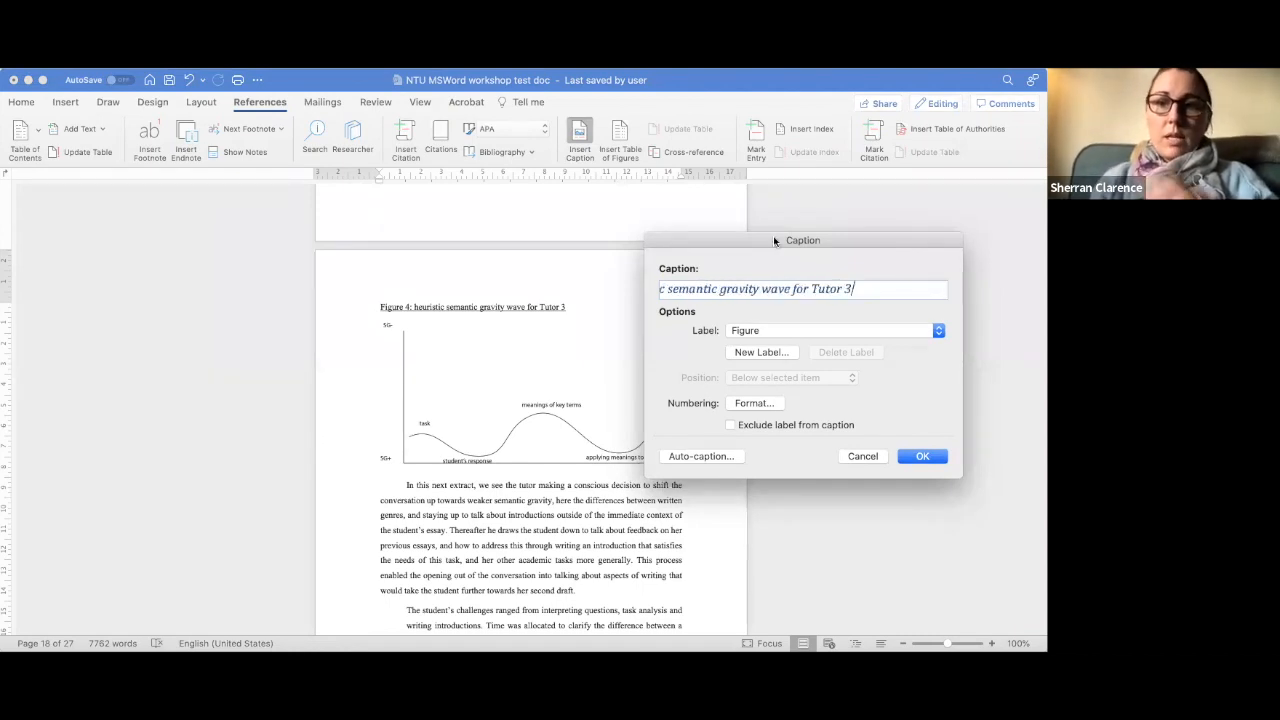
pyautogui.click(924, 457)
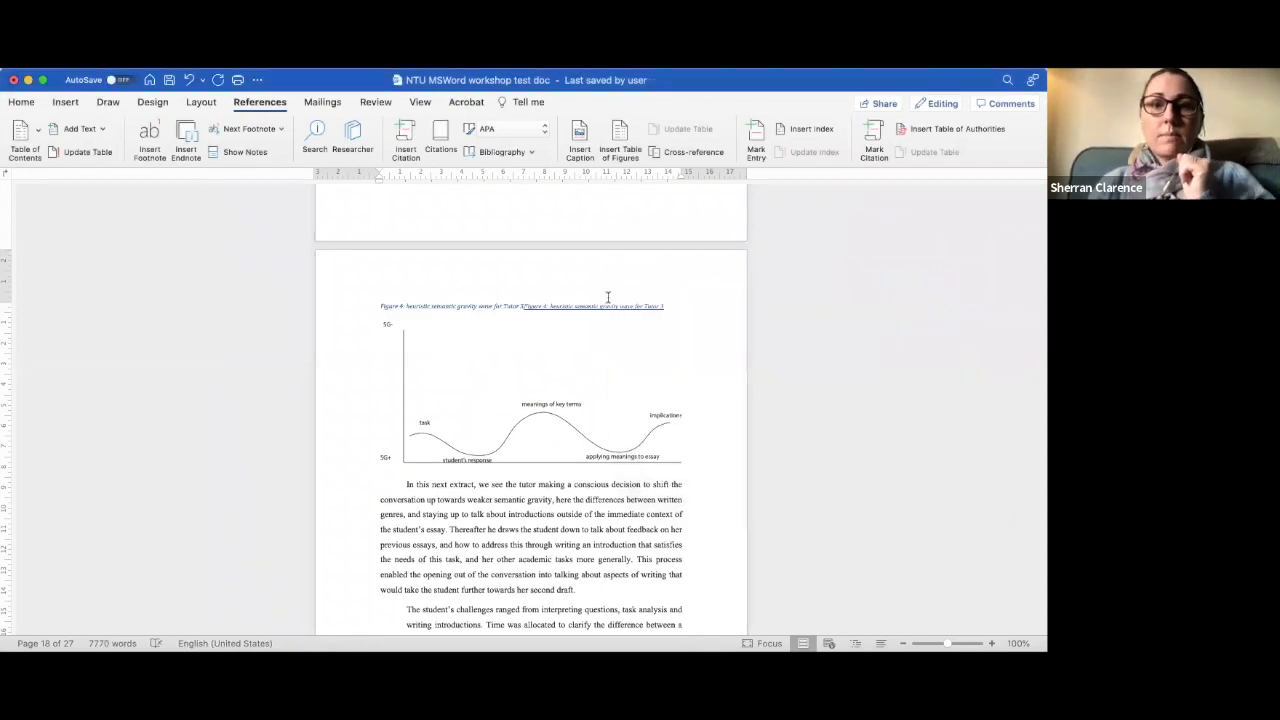
pyautogui.moveTo(548, 322); pyautogui.dragTo(317, 322)
pyautogui.press('BackSpace')
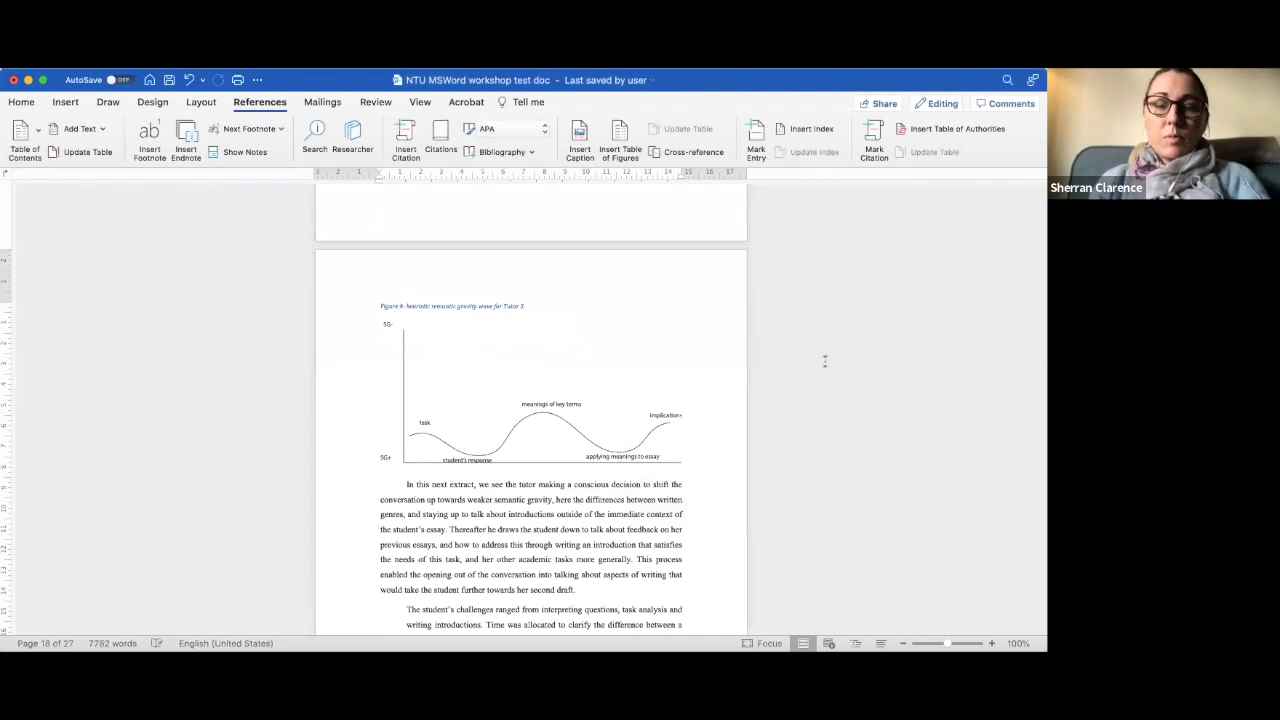
# - Format the Tutor 3 wave caption as black, underlined, non-italic 12 pt Times New Roman
pyautogui.moveTo(526, 307); pyautogui.dragTo(362, 300)
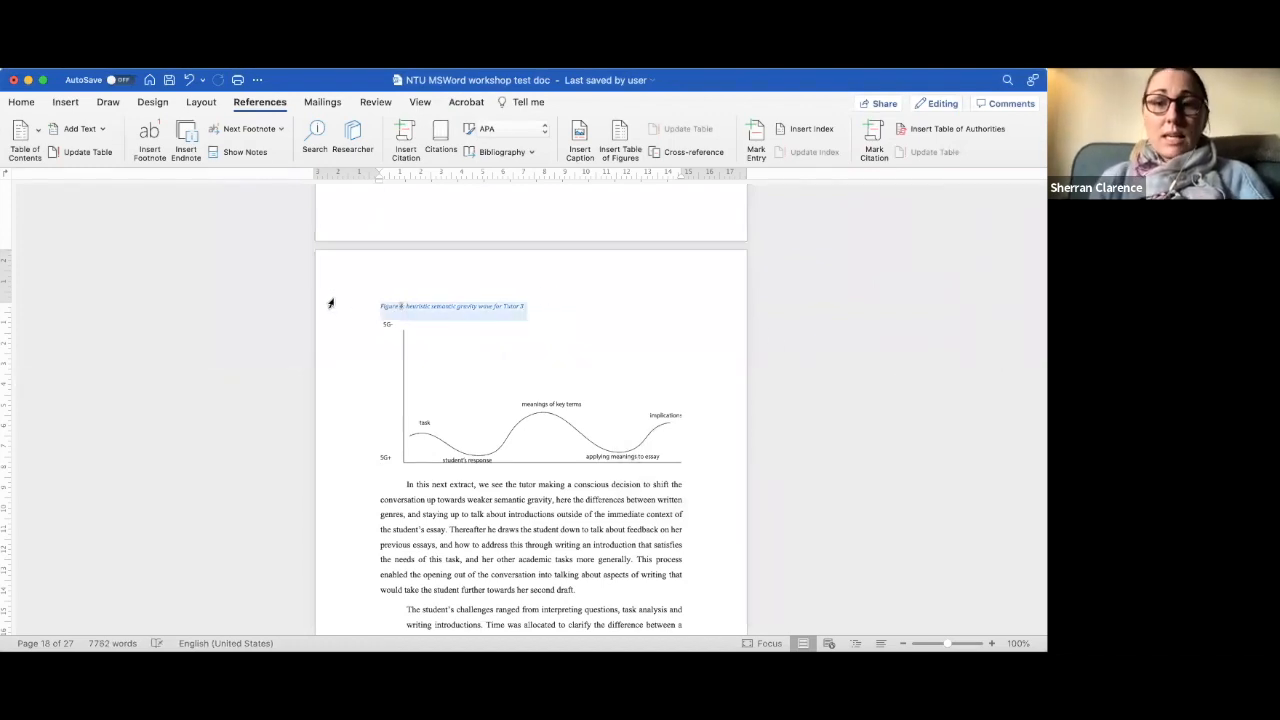
pyautogui.click(18, 103)
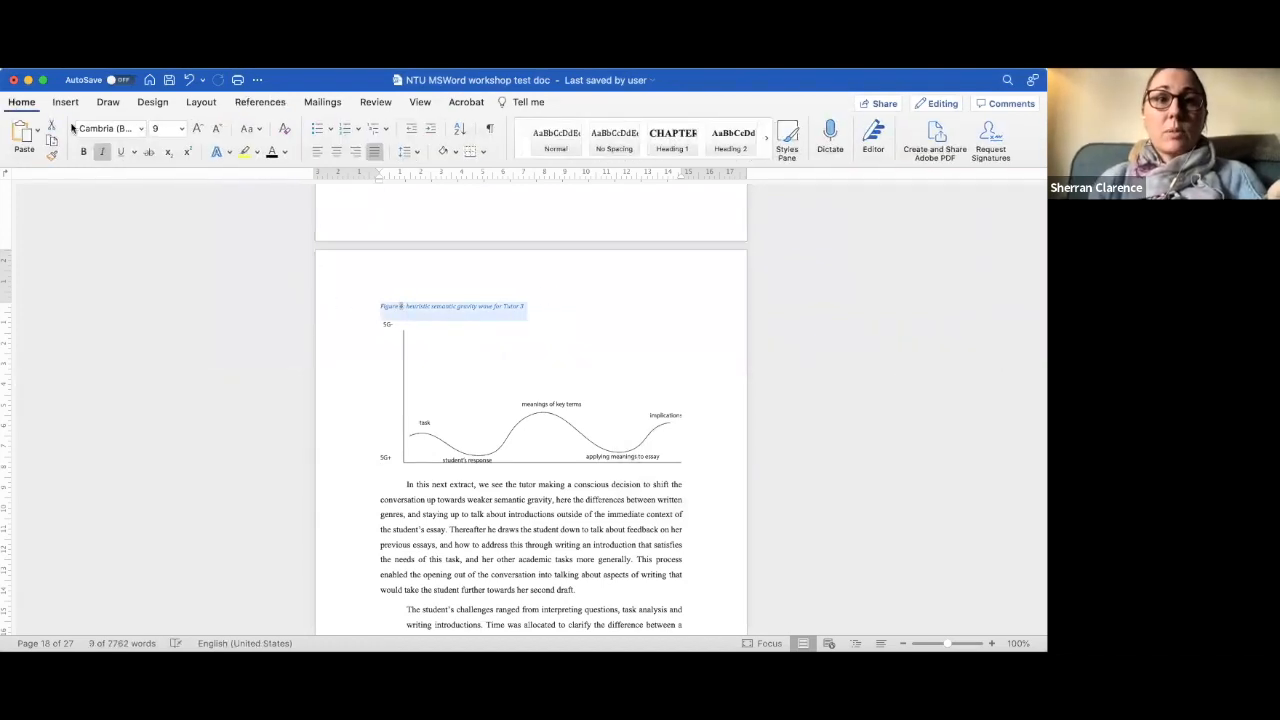
pyautogui.click(142, 133)
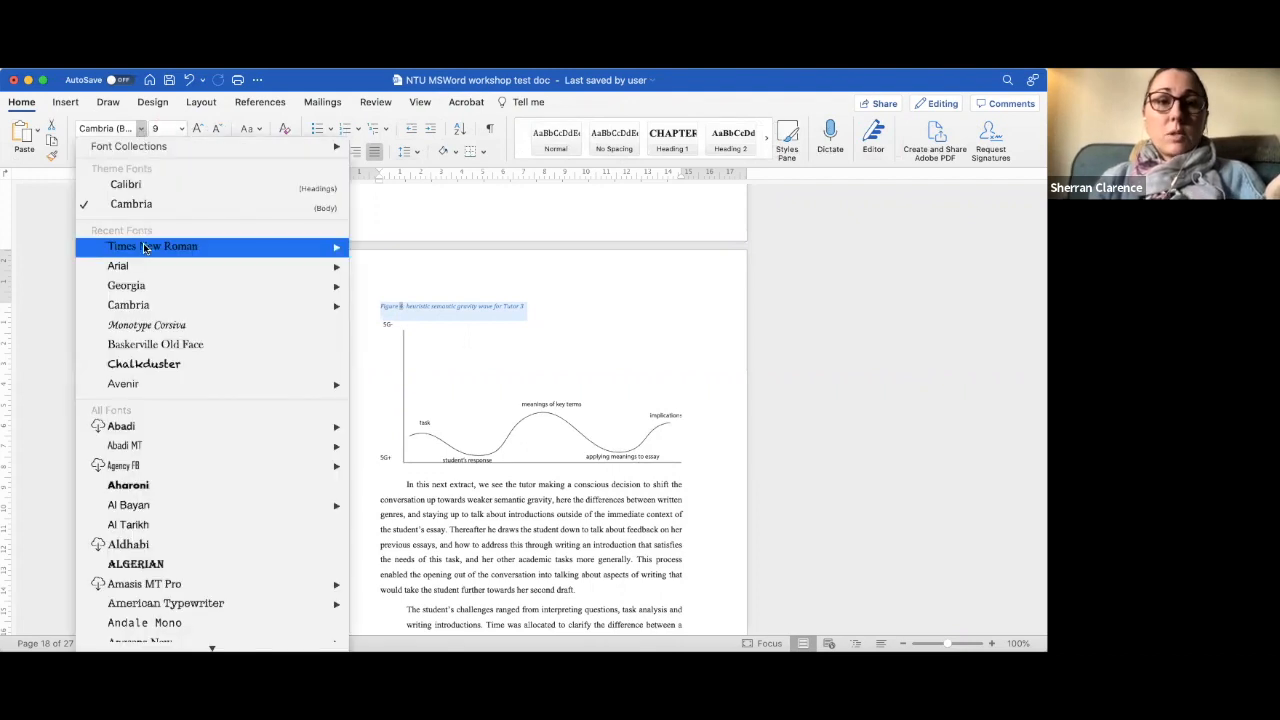
pyautogui.click(140, 248)
pyautogui.click(114, 151)
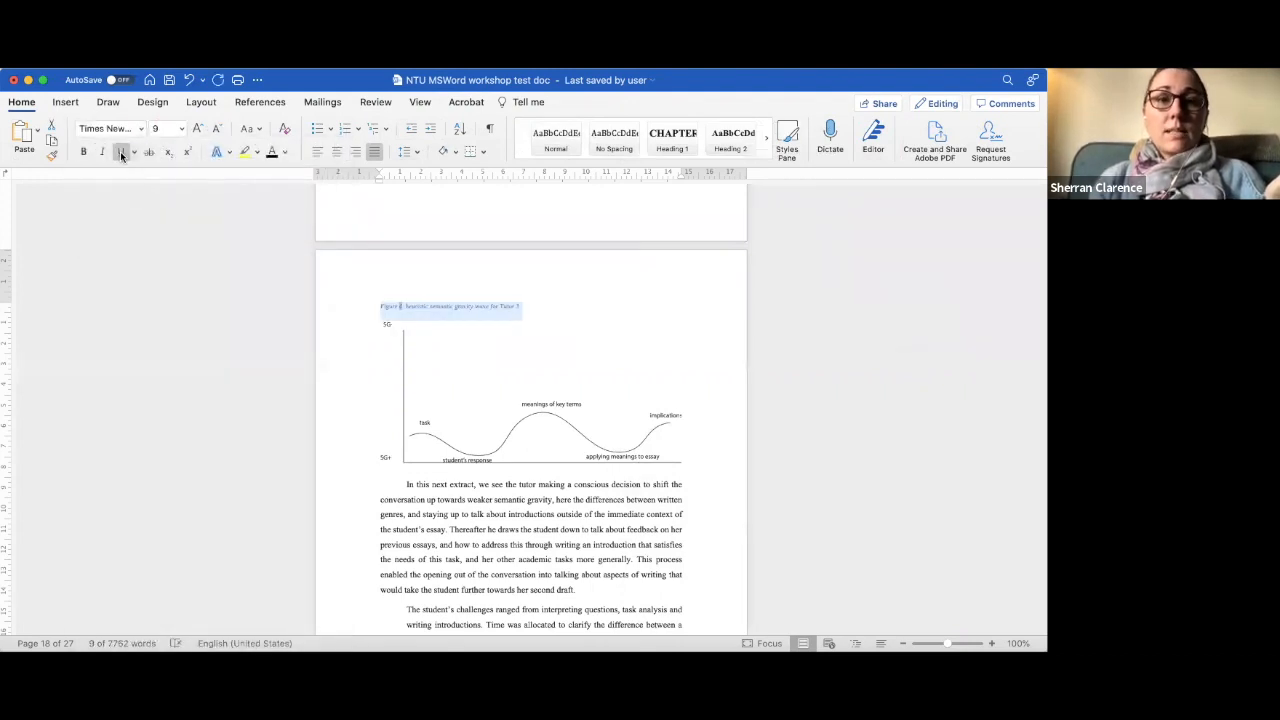
pyautogui.click(182, 129)
pyautogui.click(170, 270)
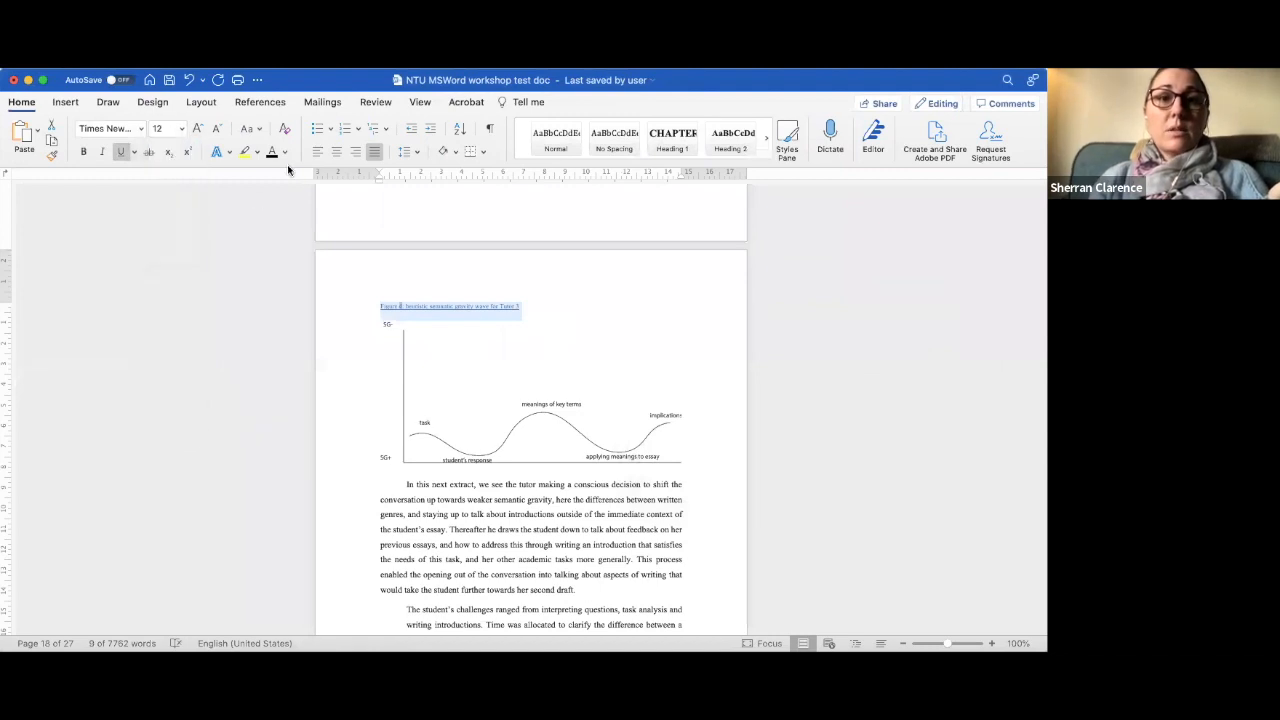
# - Add the chapter prefix "1." to the Tutor 3 wave caption so its number reads Figure 1.4
pyautogui.click(406, 308)
pyautogui.write('1.')
pyautogui.click(614, 287)
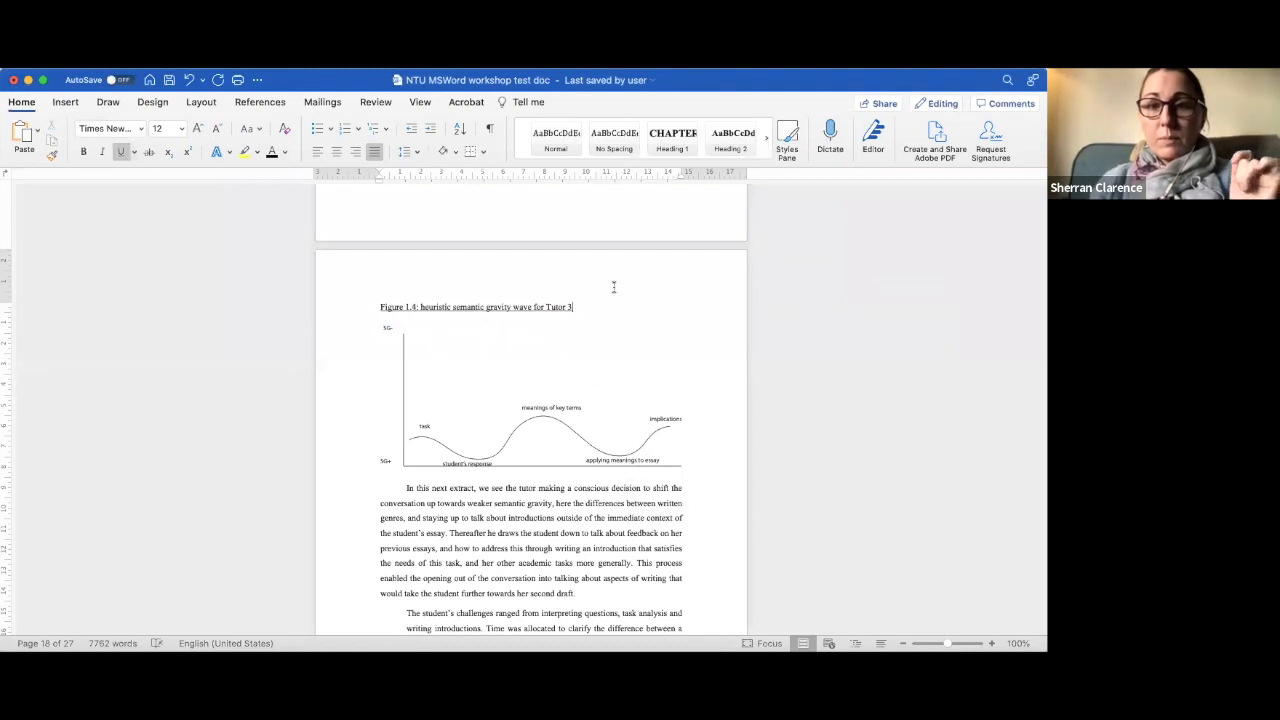
# - Update the entire table of figures at the start of the document, not just its page numbers
pyautogui.scroll(20, 606, 291)
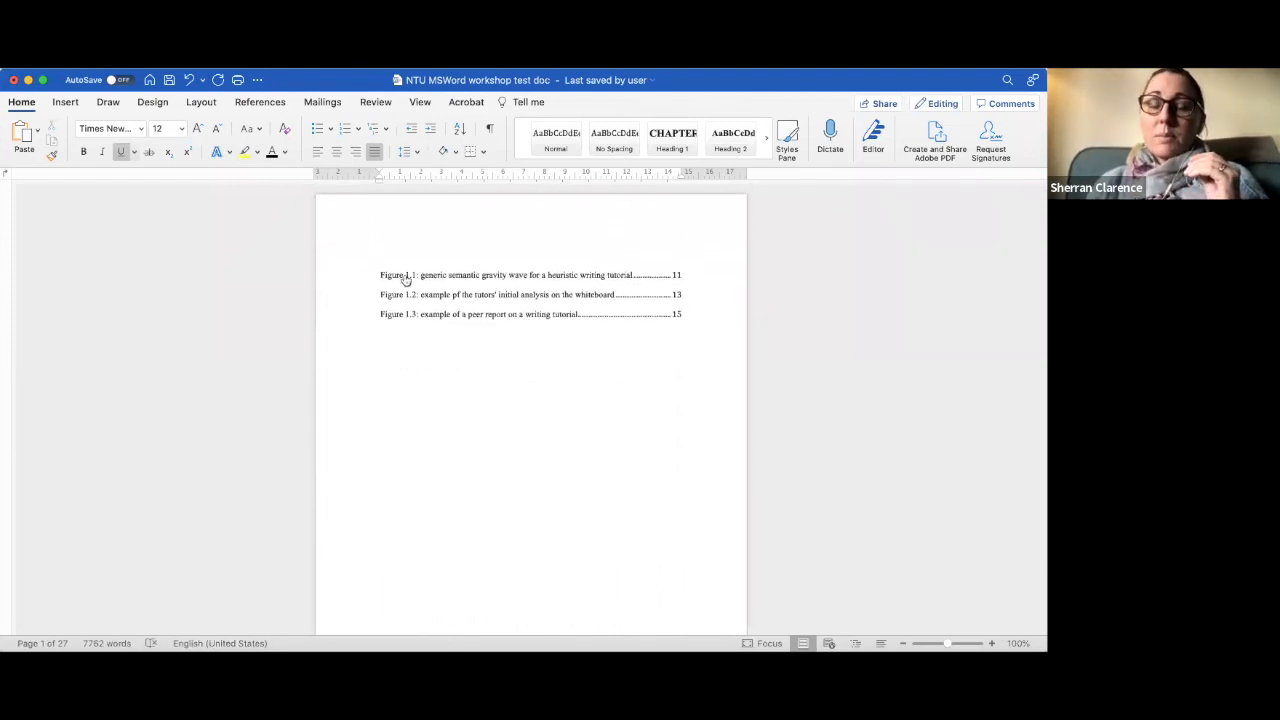
pyautogui.moveTo(352, 264); pyautogui.dragTo(710, 360)
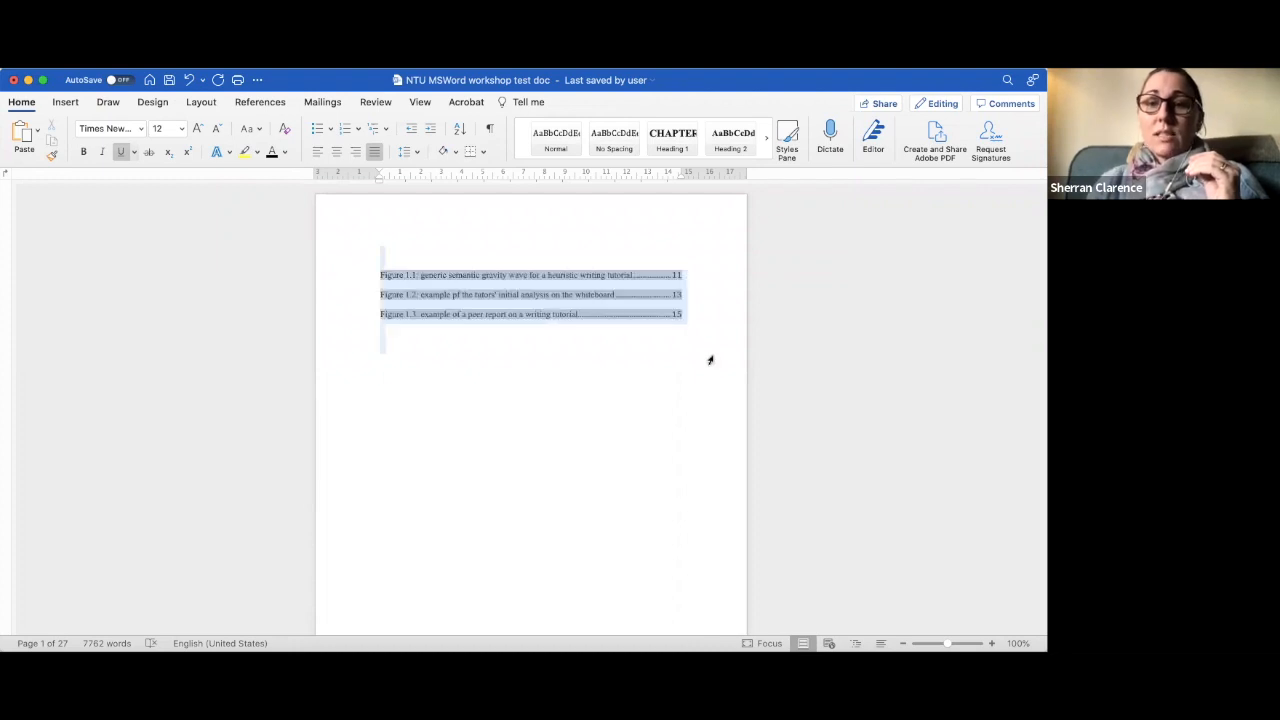
pyautogui.rightClick(565, 296)
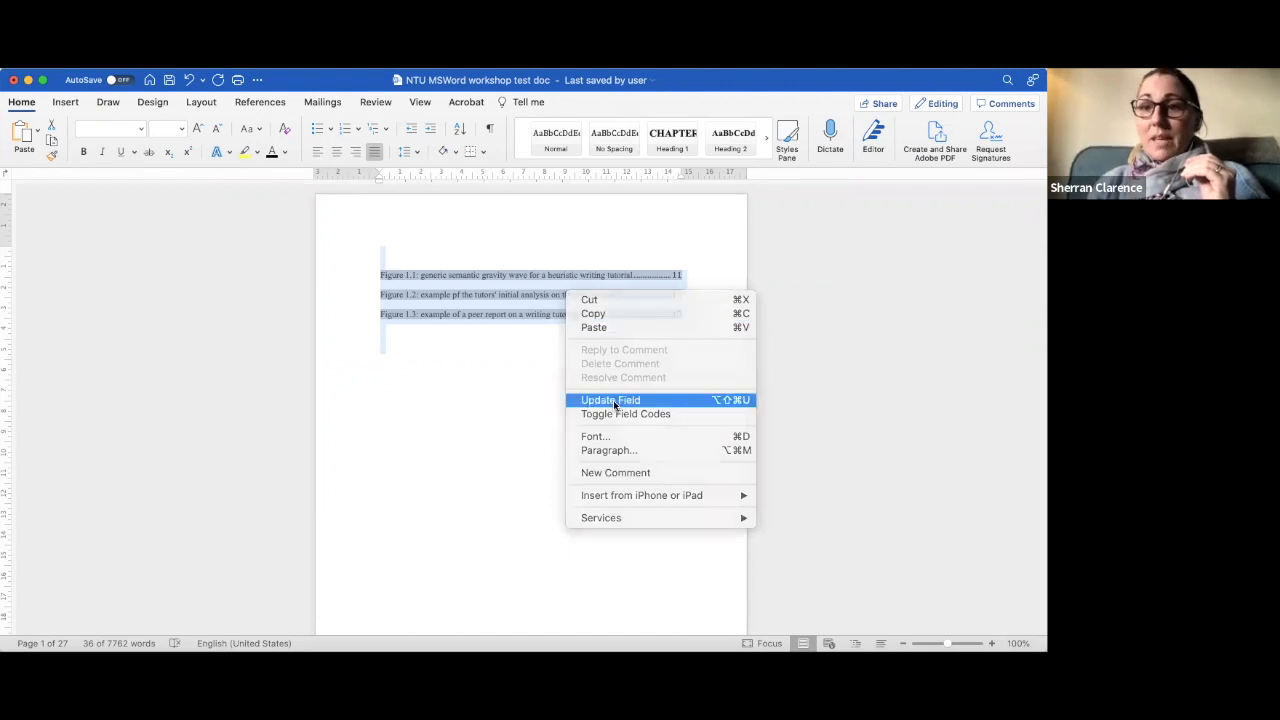
pyautogui.click(614, 401)
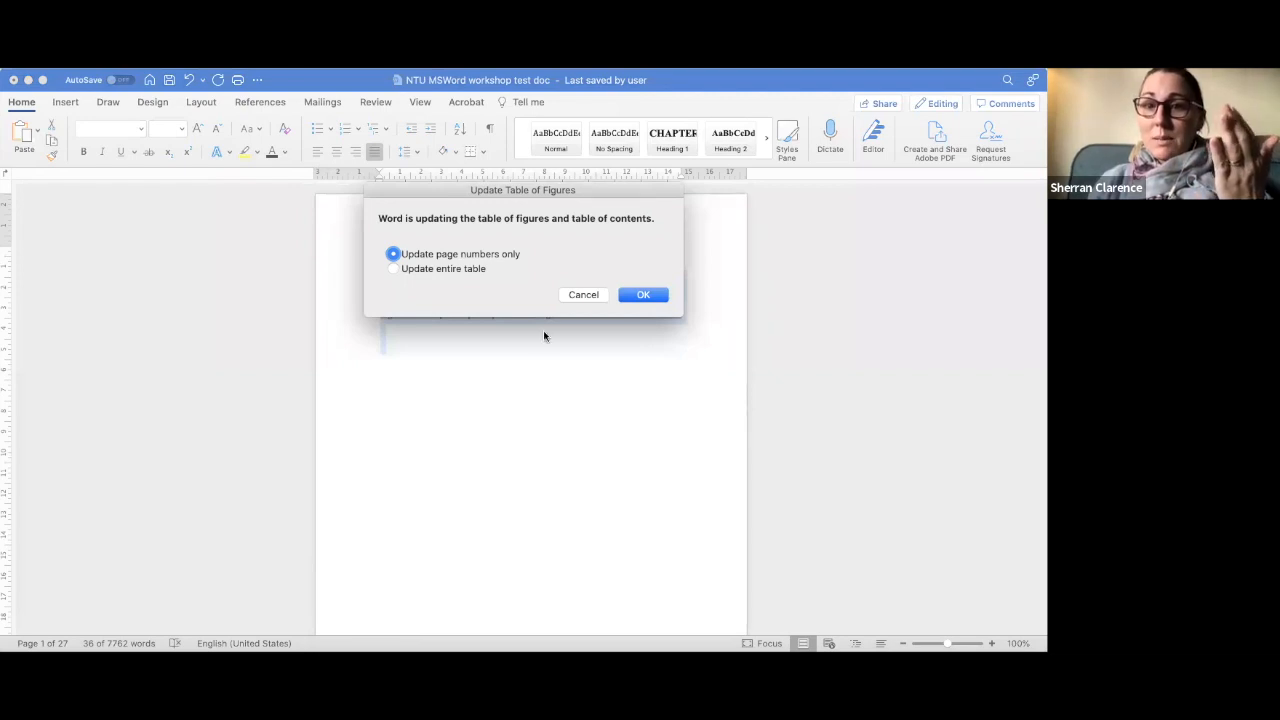
pyautogui.click(393, 269)
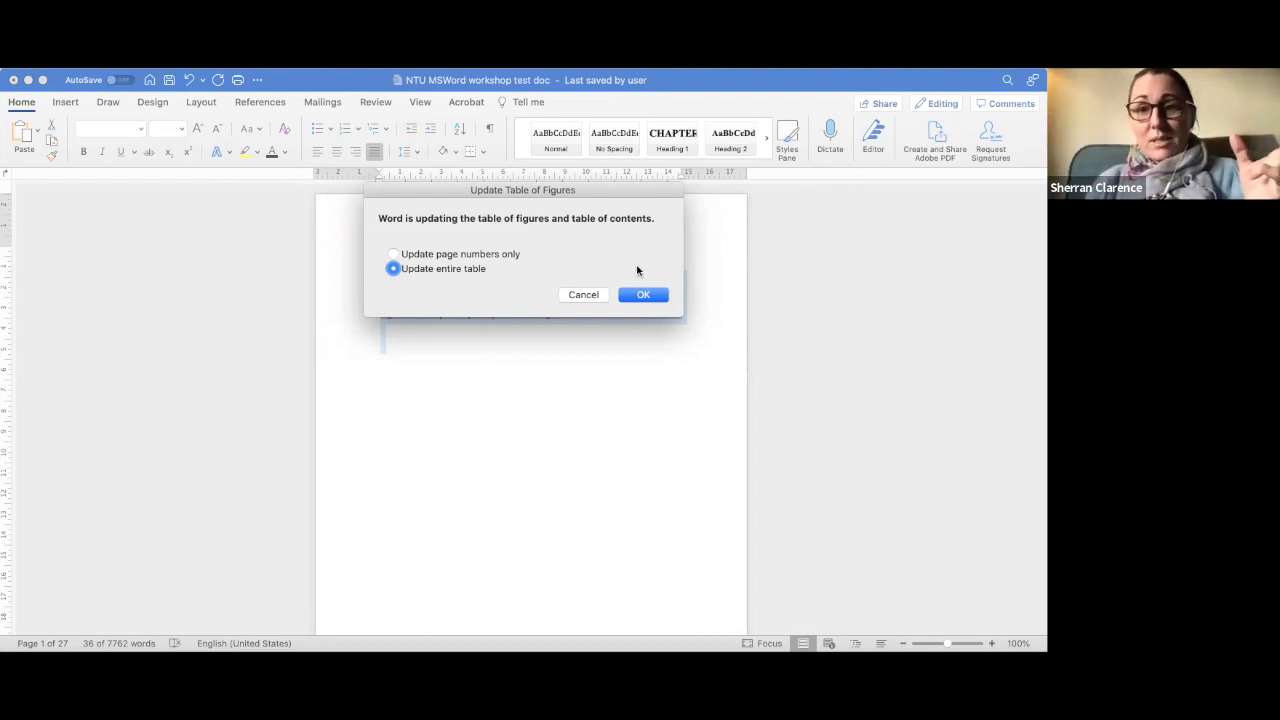
pyautogui.click(645, 295)
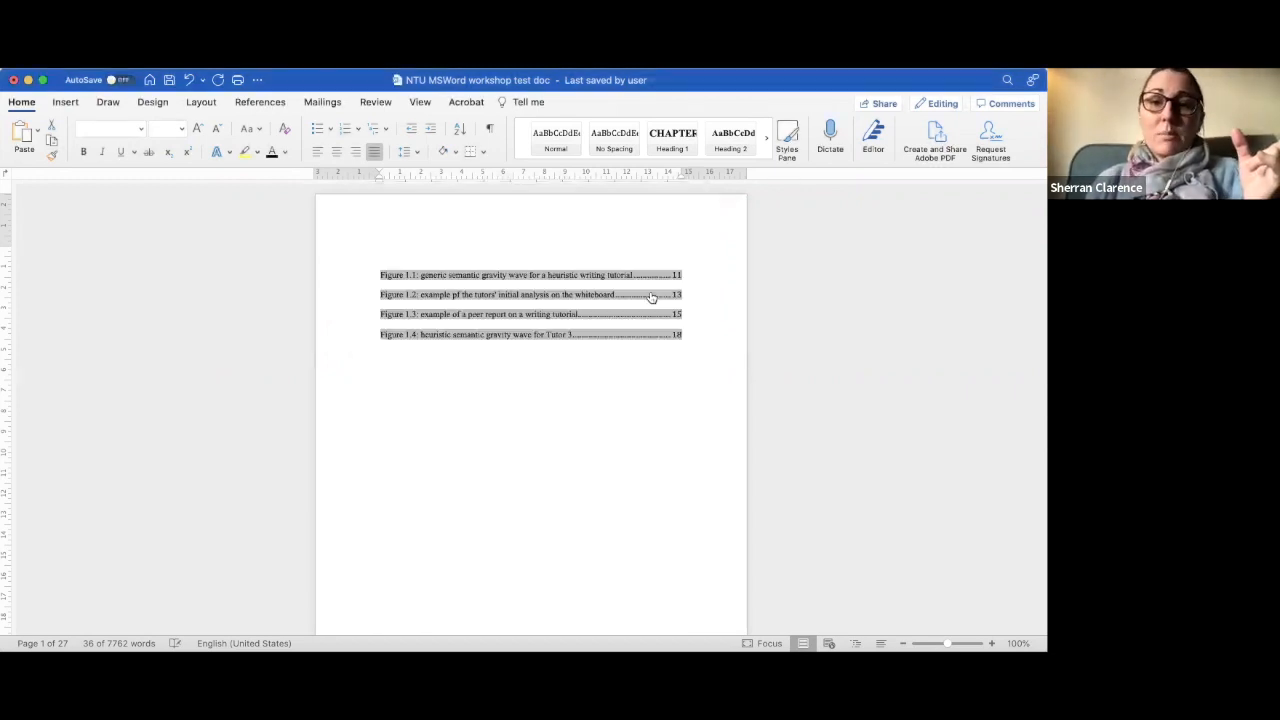
pyautogui.click(624, 409)
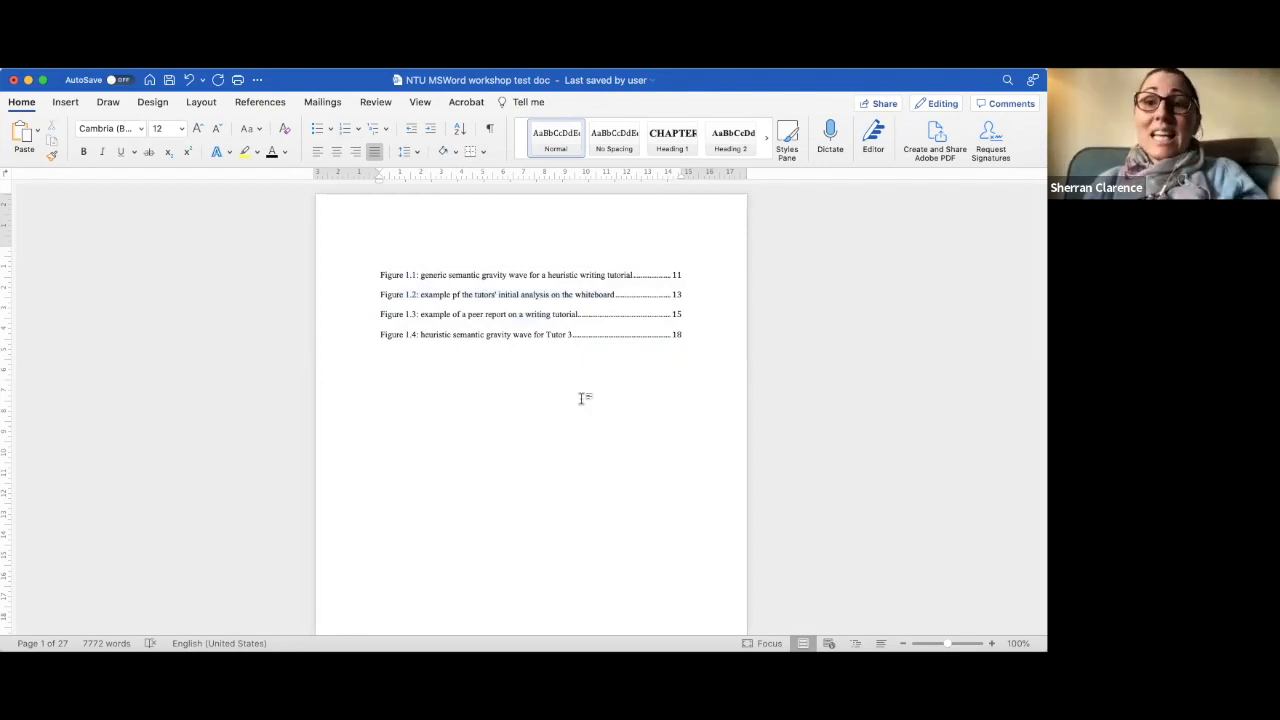
pyautogui.scroll(-15, 583, 398)
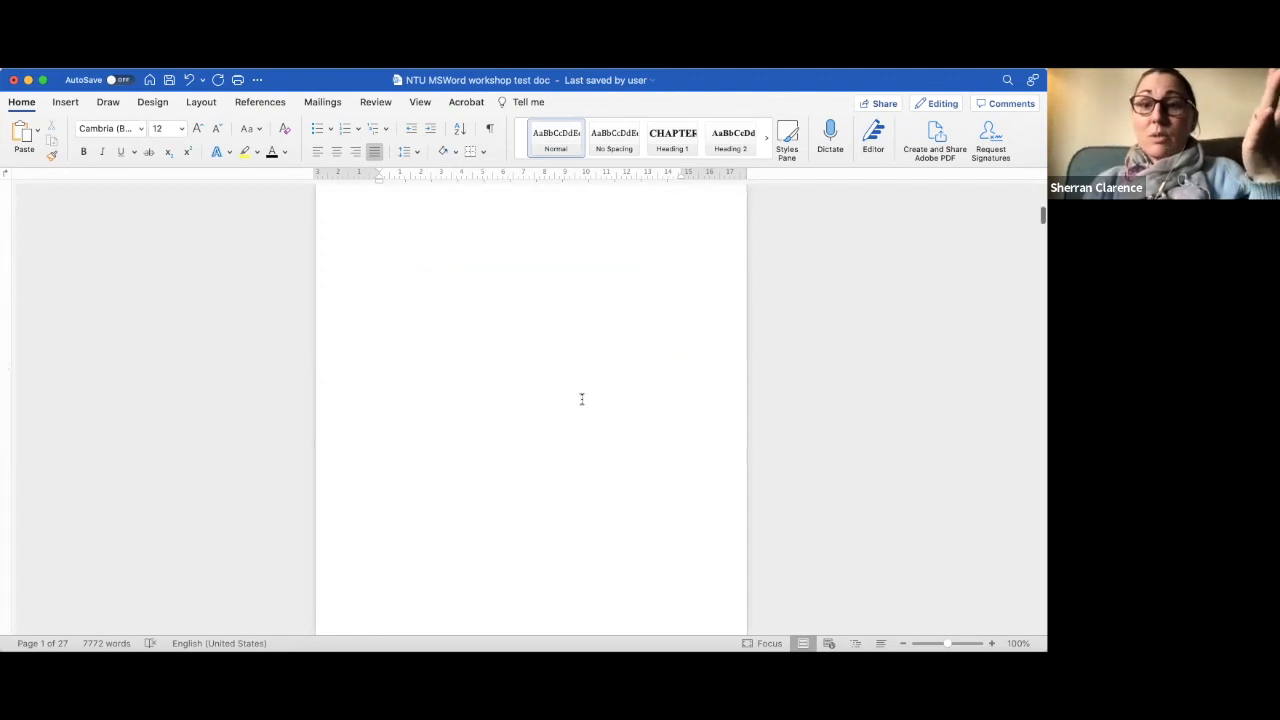
pyautogui.scroll(-15, 583, 398)
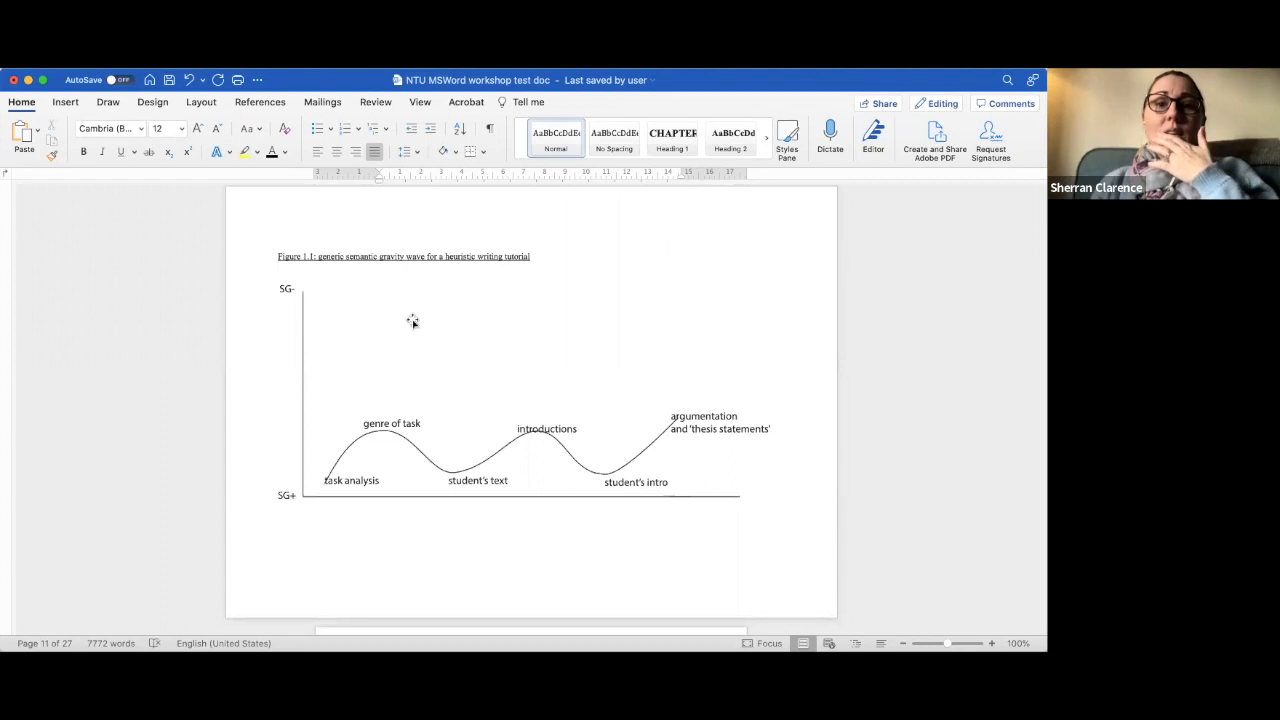
# - Remove the word "heuristic" from the Figure 1.1 caption and update the entire table of figures at the start of the document
pyautogui.moveTo(476, 252); pyautogui.dragTo(446, 256)
pyautogui.press('BackSpace')
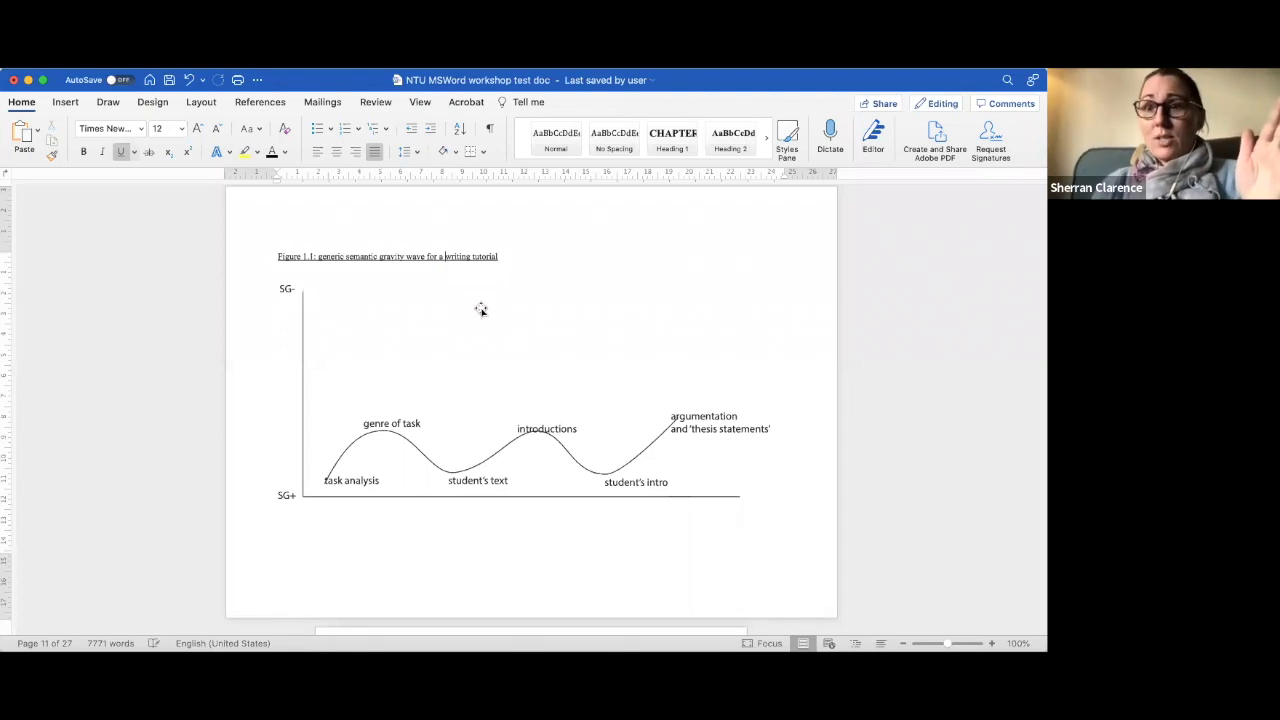
pyautogui.scroll(20, 481, 310)
pyautogui.scroll(-2, 481, 312)
pyautogui.moveTo(691, 331); pyautogui.dragTo(343, 277)
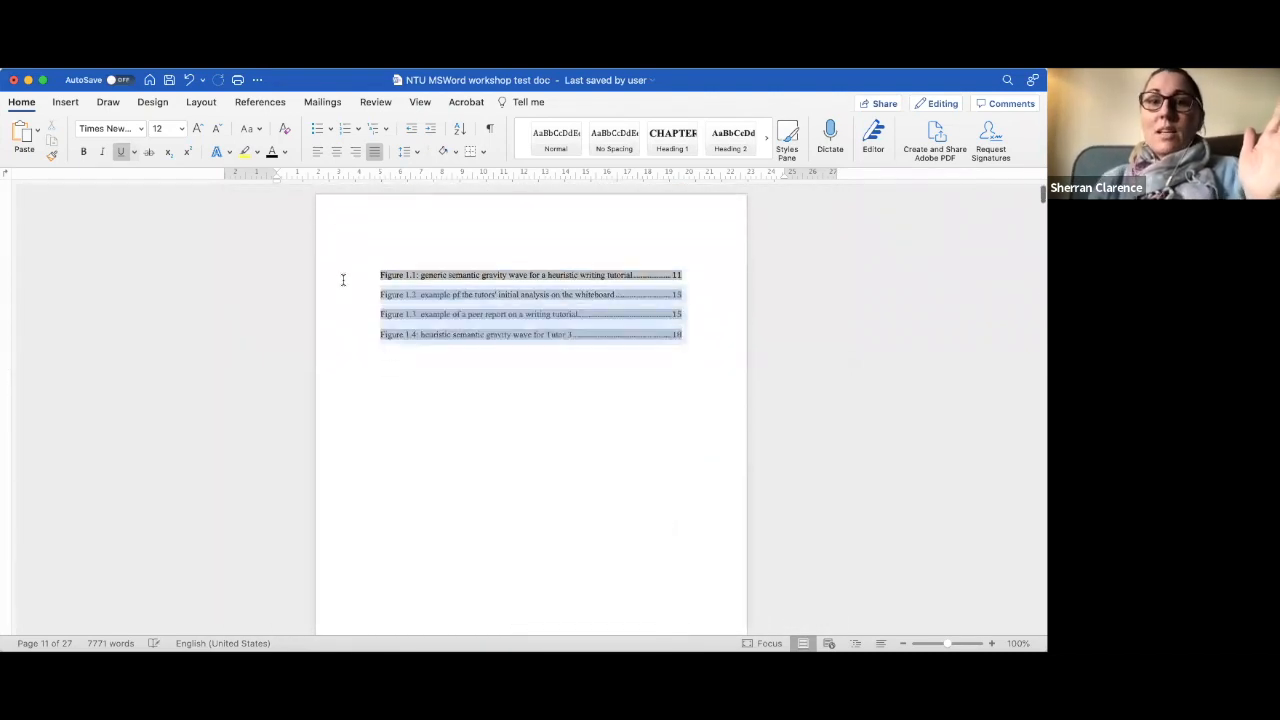
pyautogui.rightClick(437, 304)
pyautogui.click(517, 410)
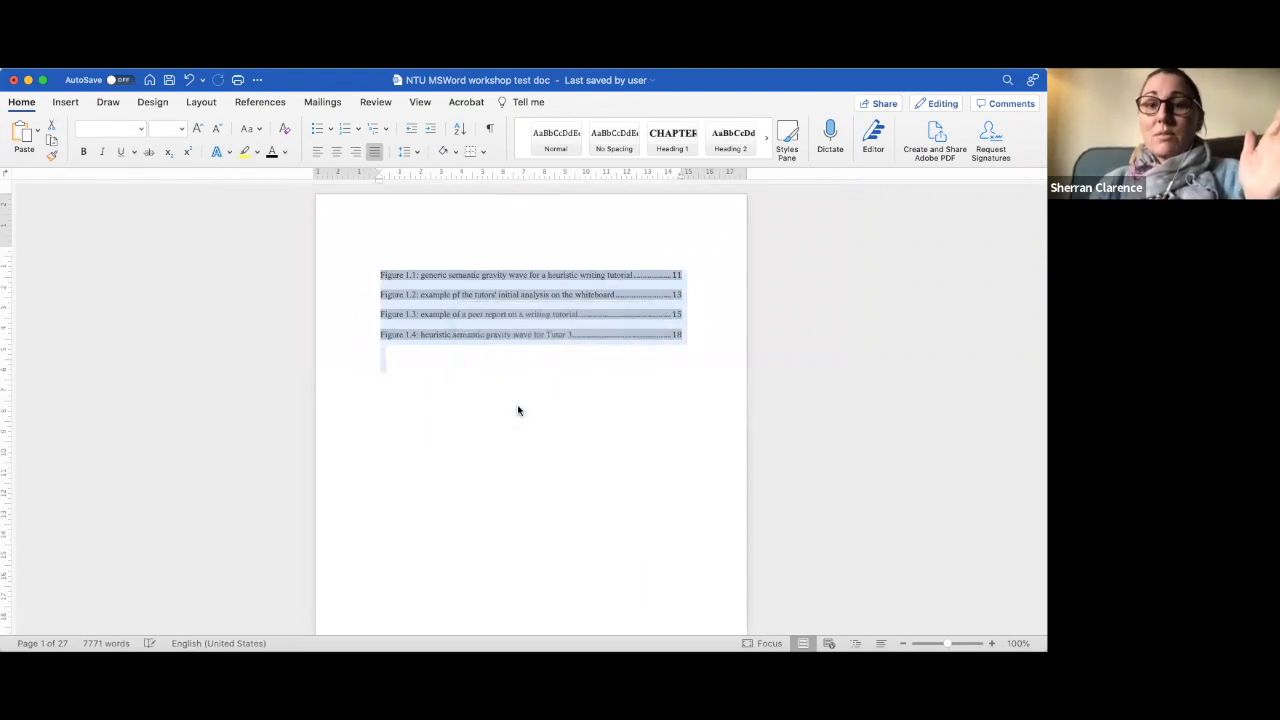
pyautogui.click(424, 268)
pyautogui.click(645, 295)
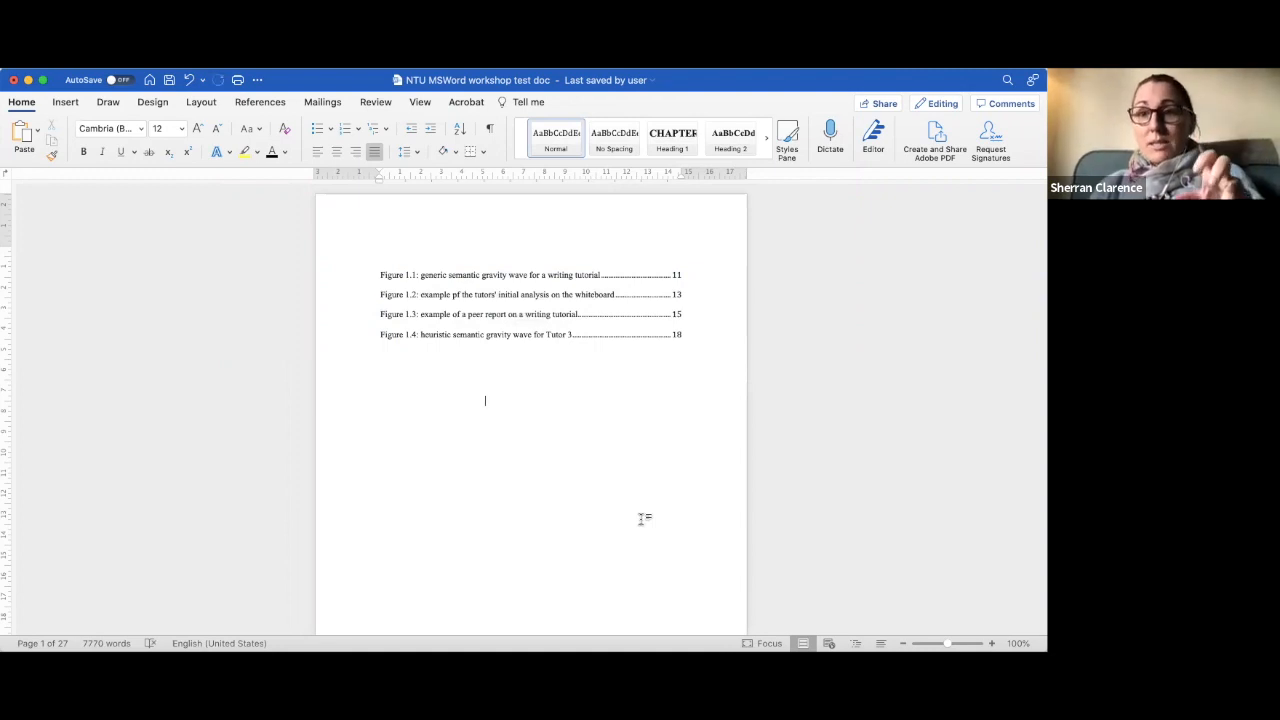
# - Start inserting a caption on the blank line above heading 5.2 on page 21
pyautogui.scroll(-15, 641, 518)
pyautogui.scroll(-20, 641, 518)
pyautogui.scroll(-20, 641, 518)
pyautogui.scroll(-20, 641, 518)
pyautogui.scroll(-15, 640, 520)
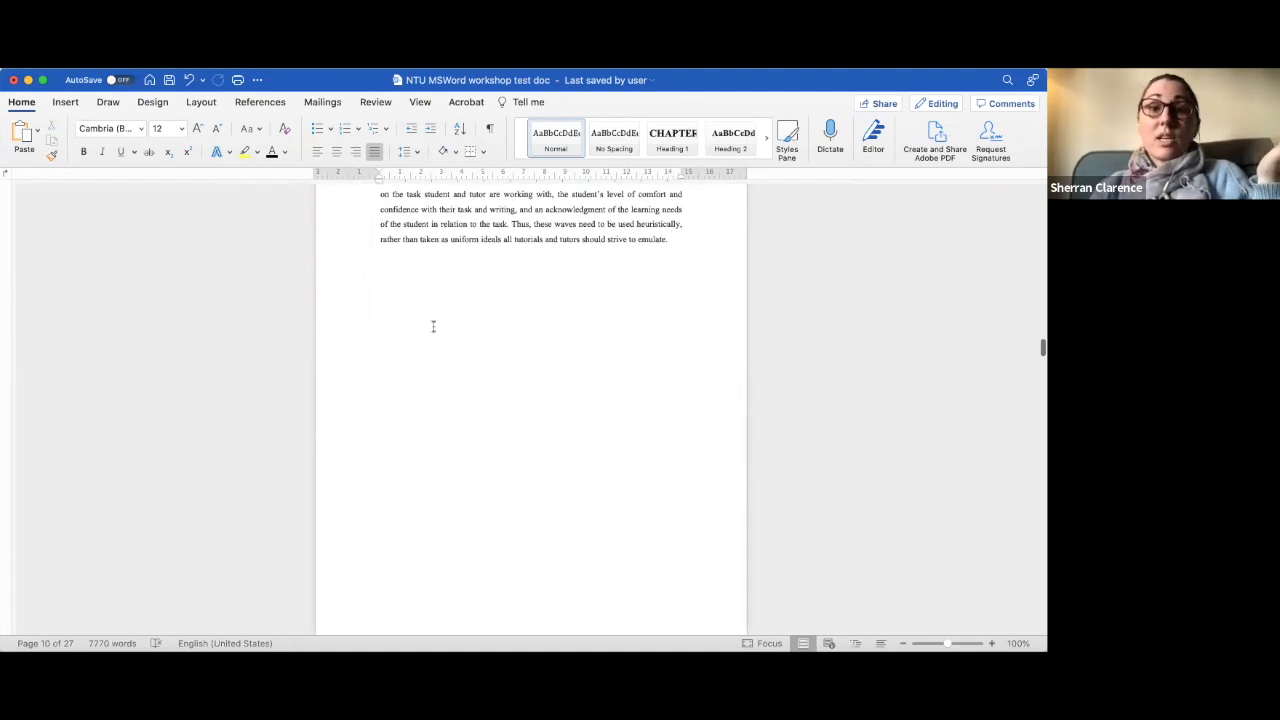
pyautogui.click(397, 336)
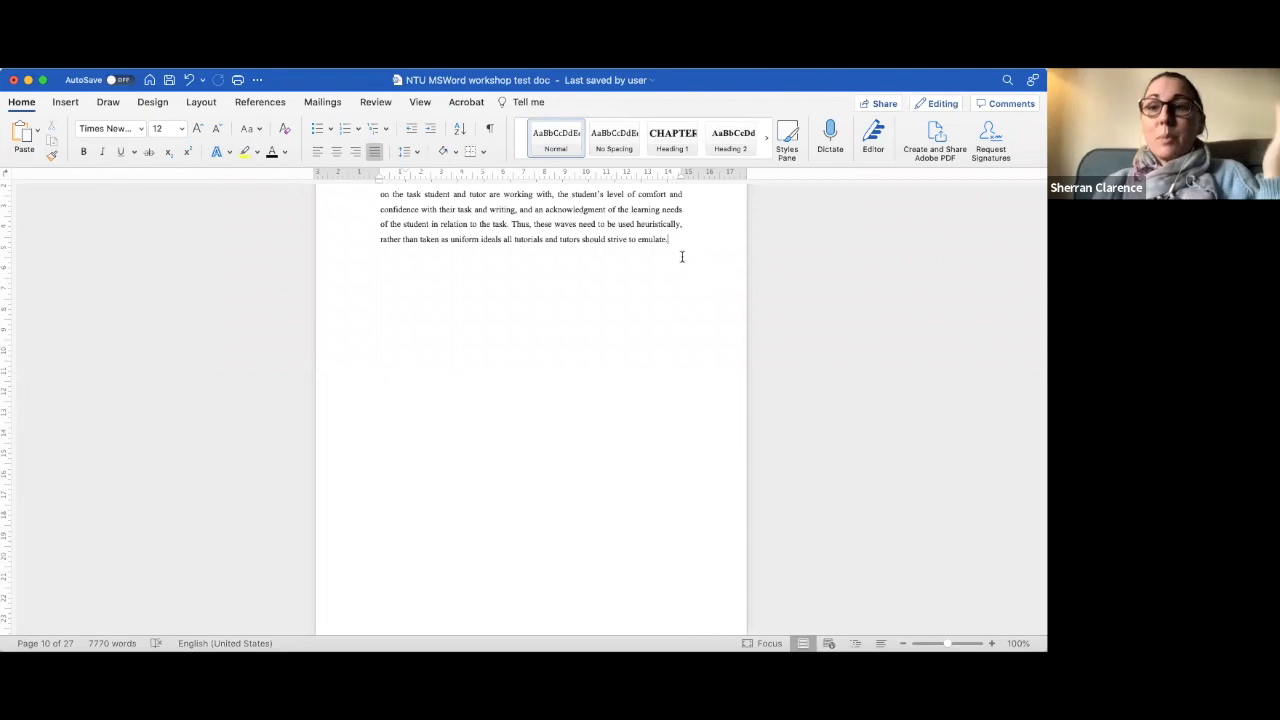
pyautogui.scroll(-10, 554, 446)
pyautogui.scroll(-20, 554, 446)
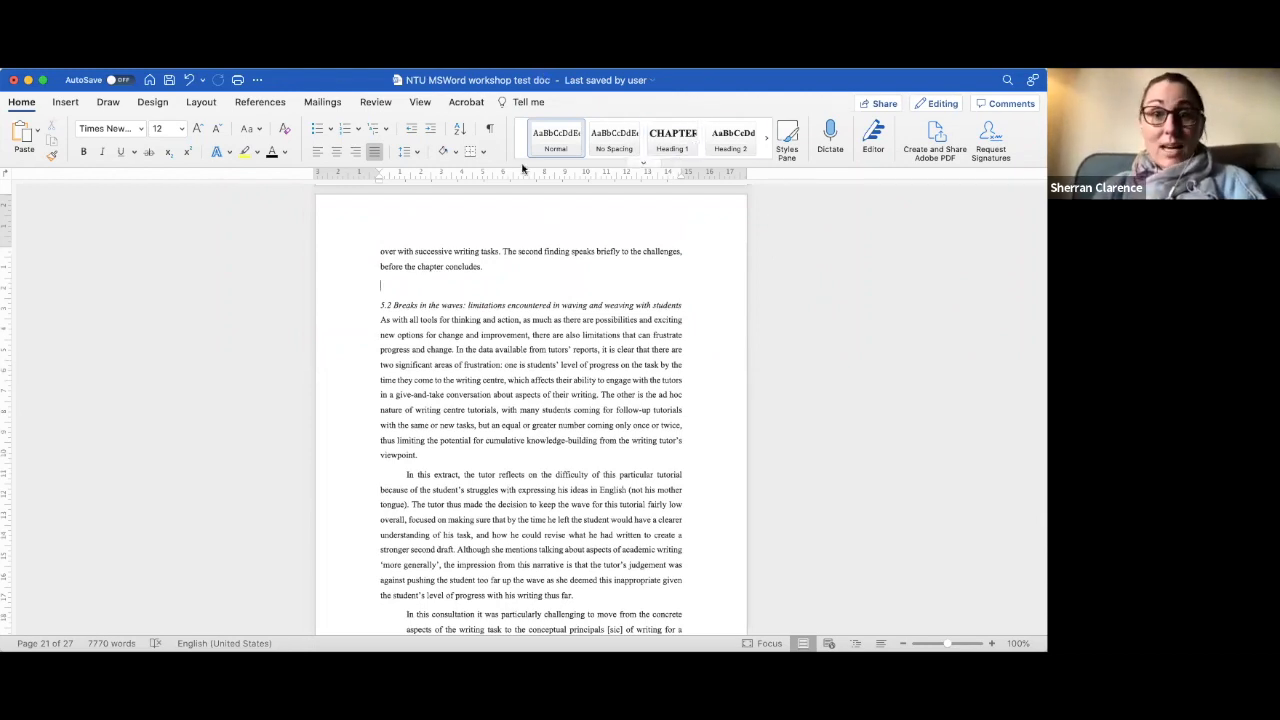
pyautogui.click(255, 103)
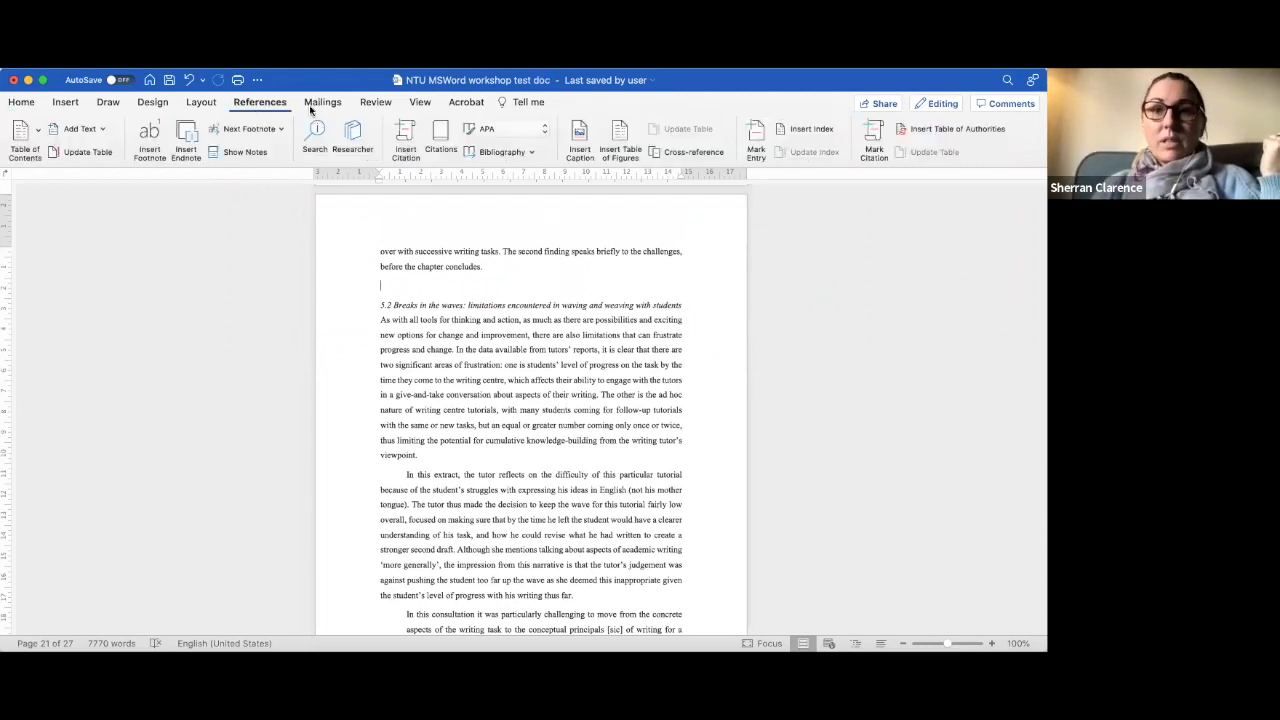
pyautogui.click(580, 138)
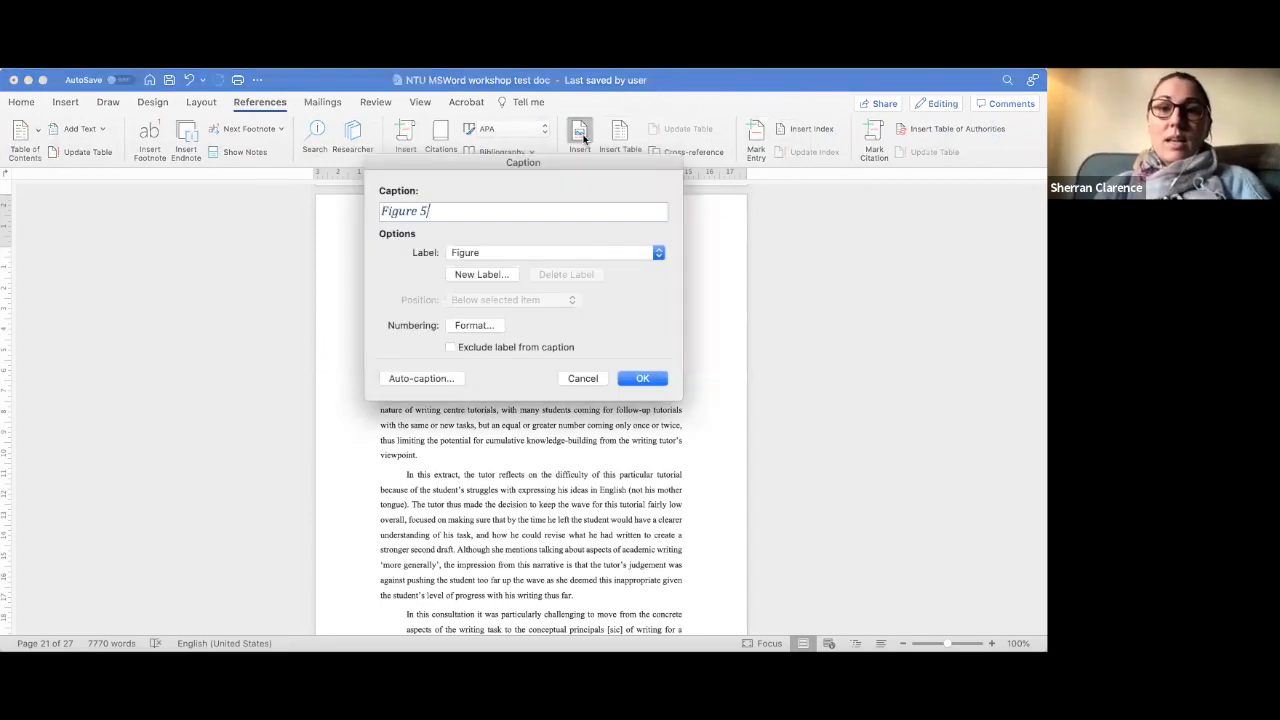
# - Try the Equation, Figure and Table labels for the new caption
pyautogui.click(466, 255)
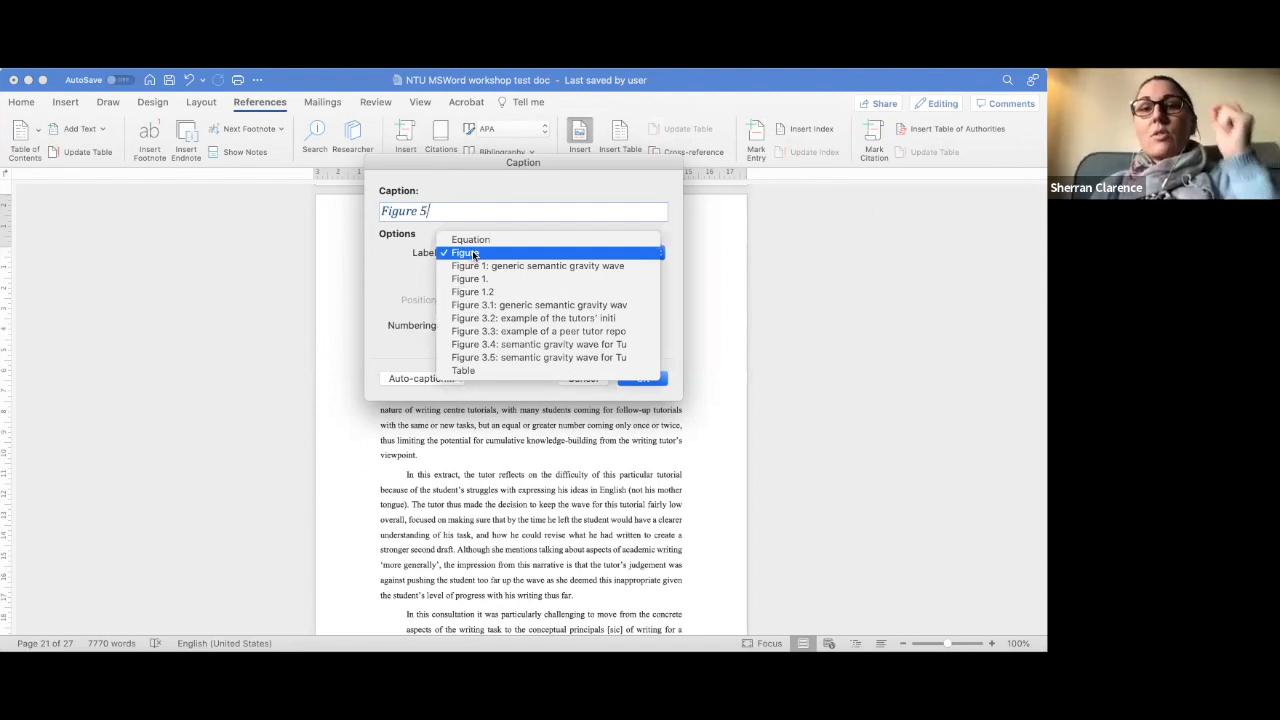
pyautogui.click(482, 240)
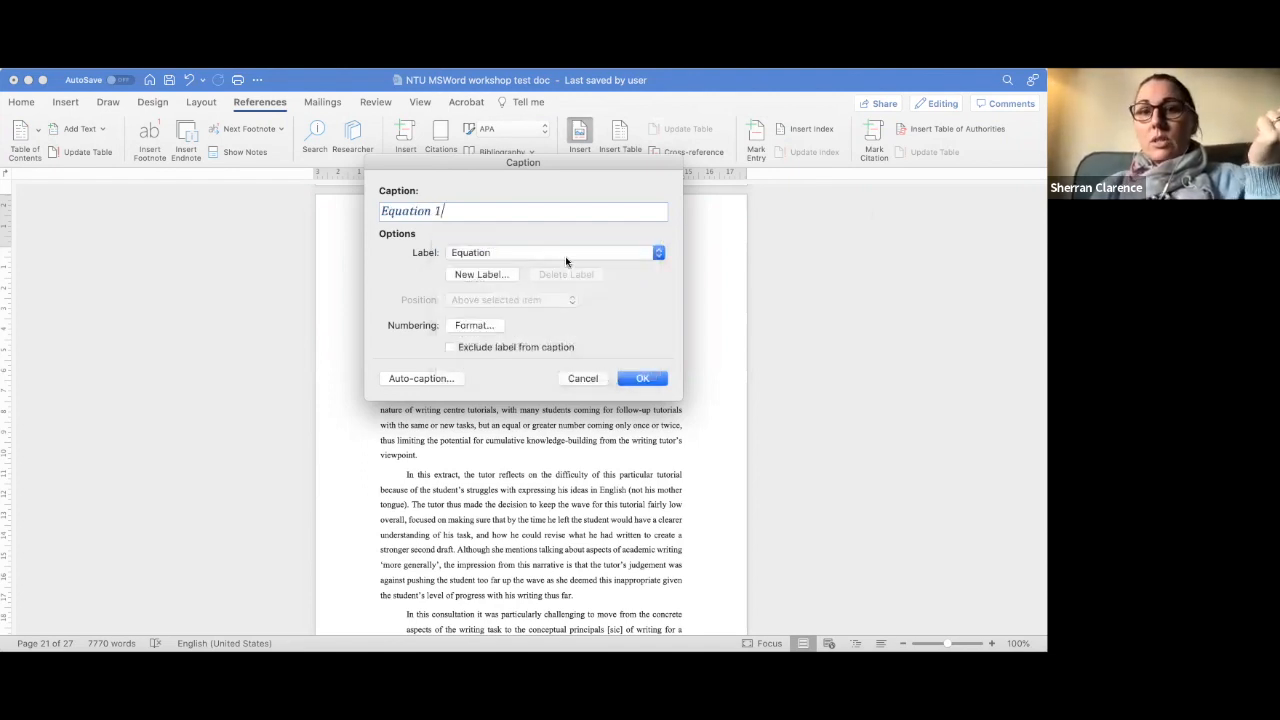
pyautogui.click(503, 255)
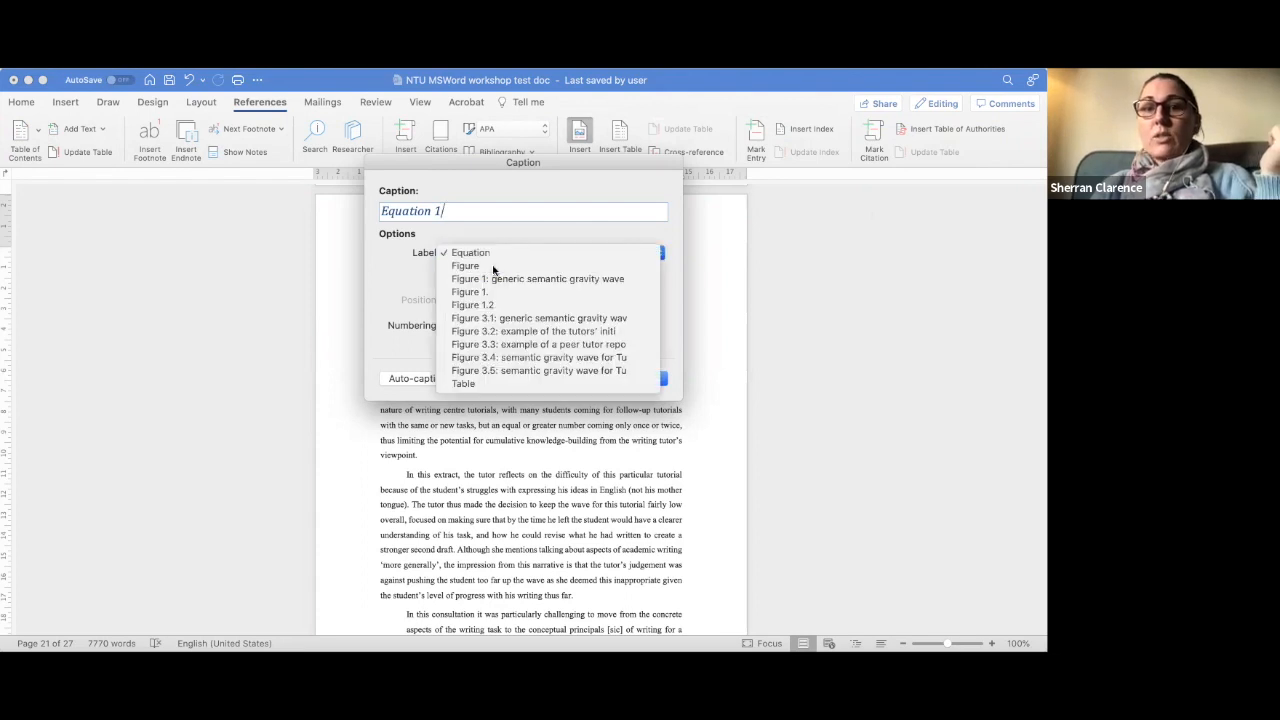
pyautogui.click(493, 266)
pyautogui.click(565, 252)
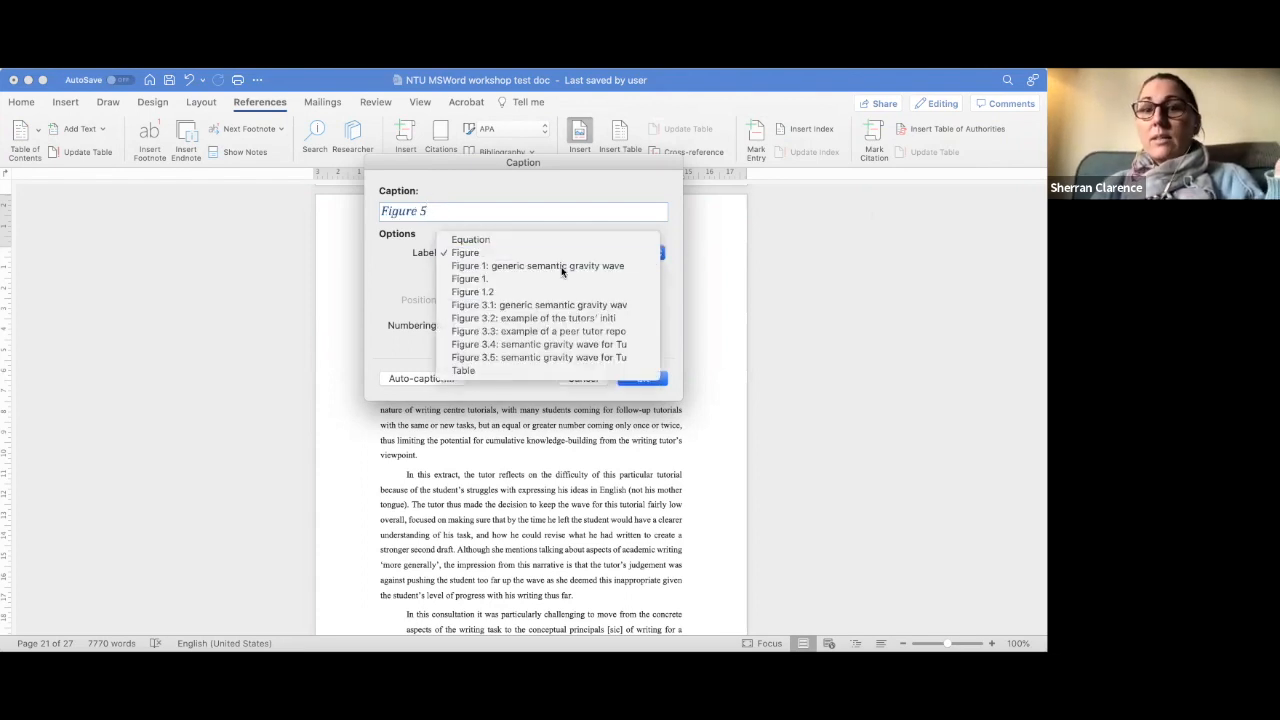
pyautogui.click(469, 370)
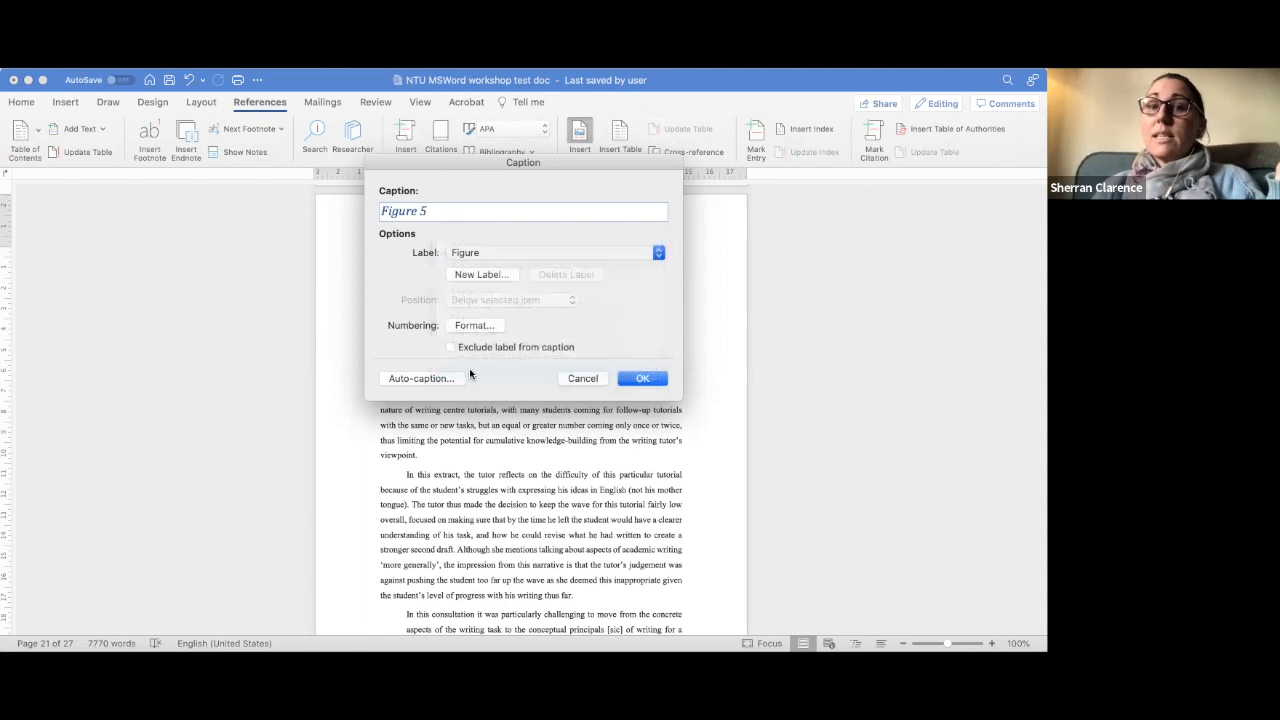
pyautogui.click(489, 254)
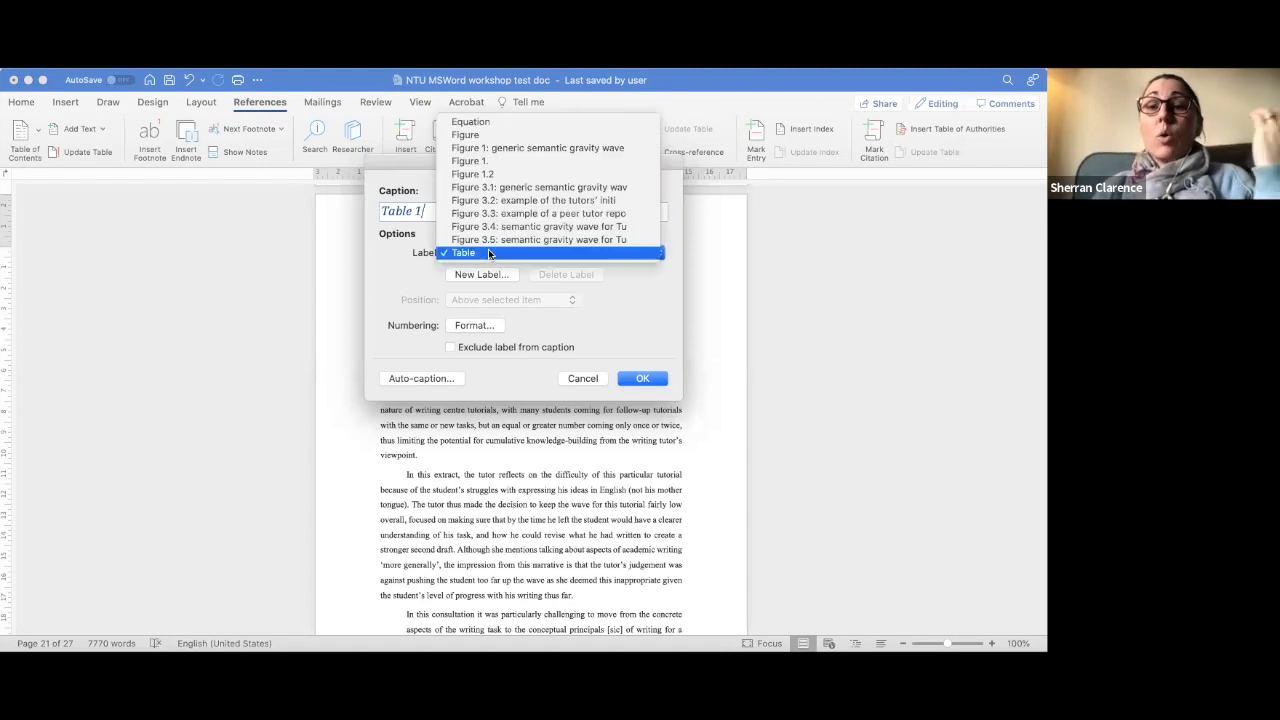
pyautogui.click(386, 262)
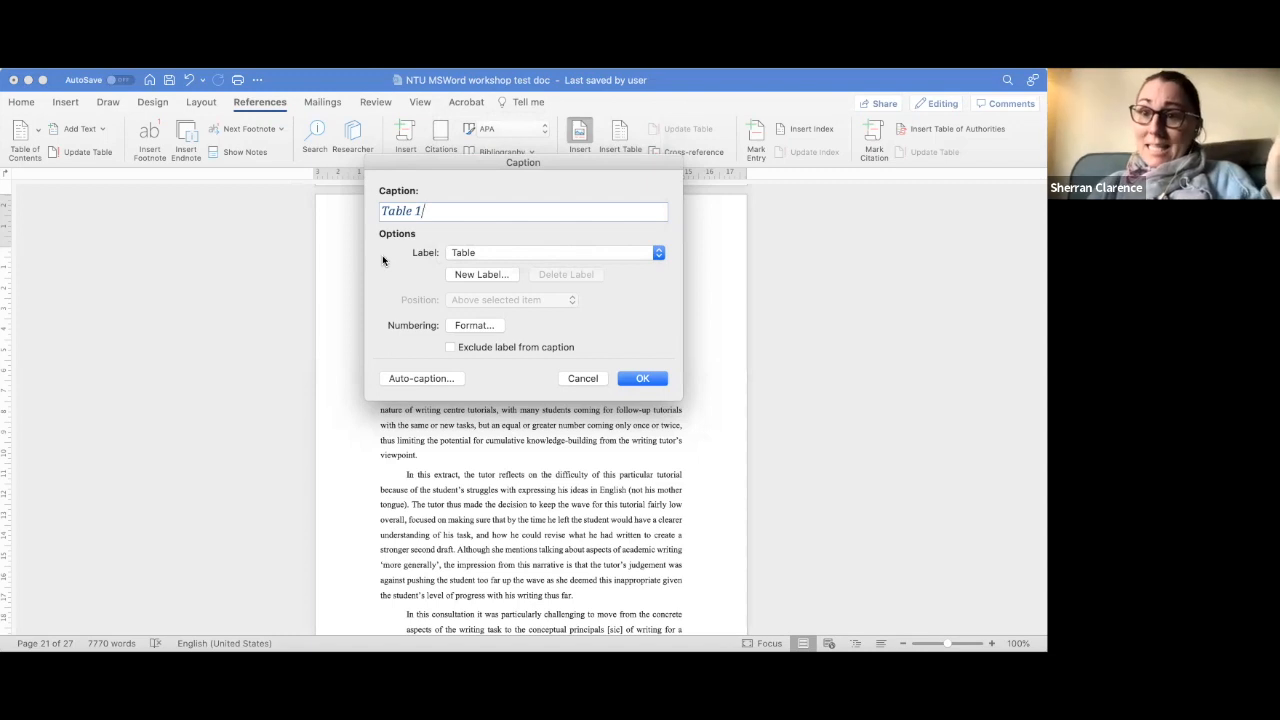
# - Create two new caption labels named "Plate" and "Image"
pyautogui.click(497, 276)
pyautogui.write('Plate')
pyautogui.click(616, 270)
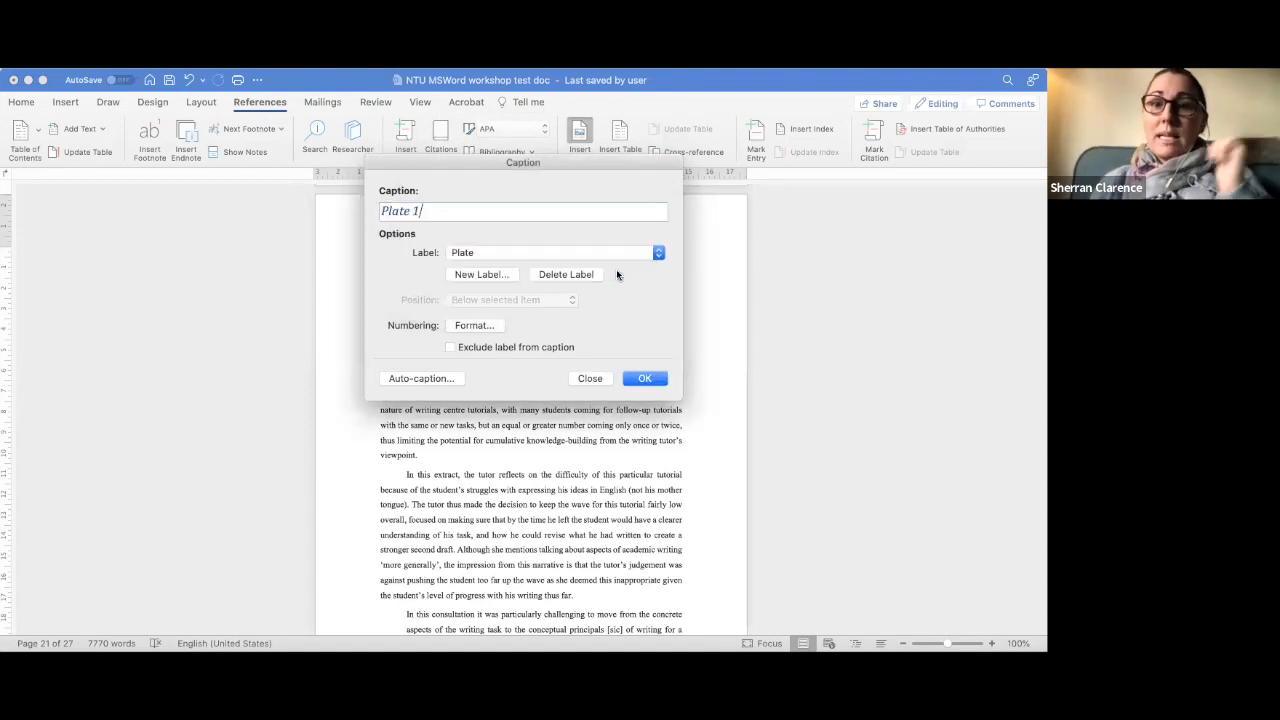
pyautogui.click(481, 274)
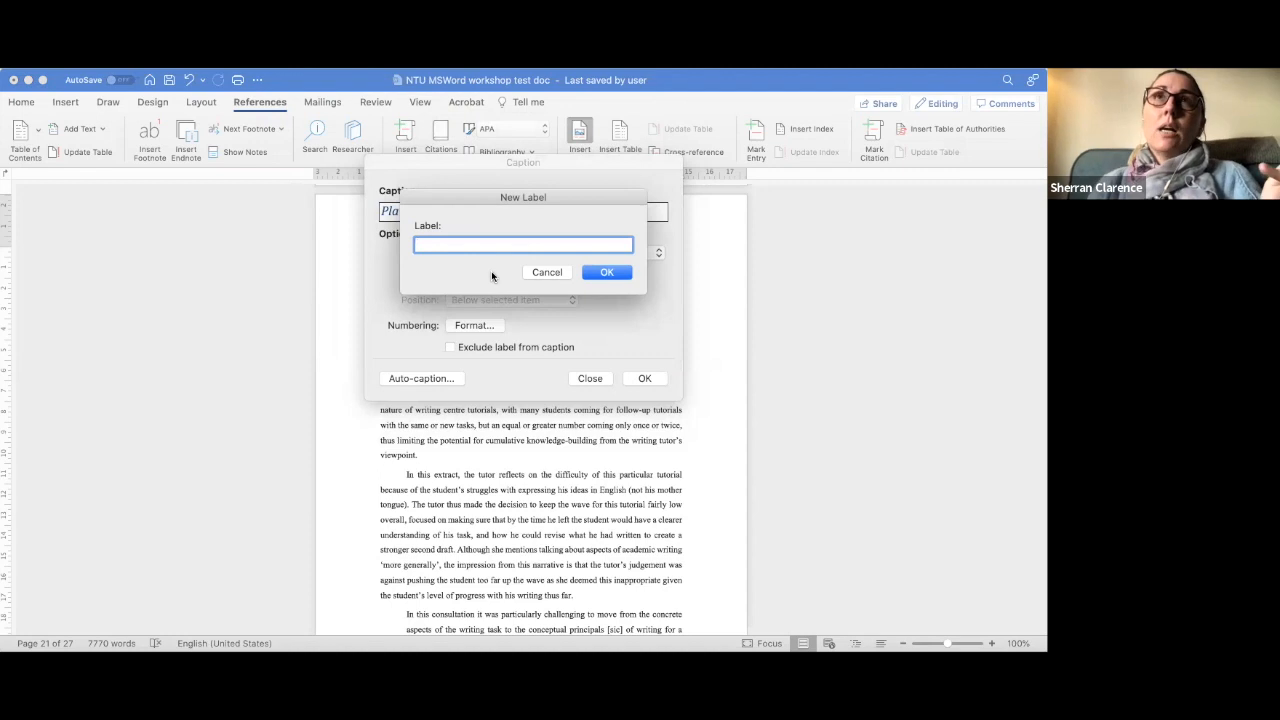
pyautogui.write('Image')
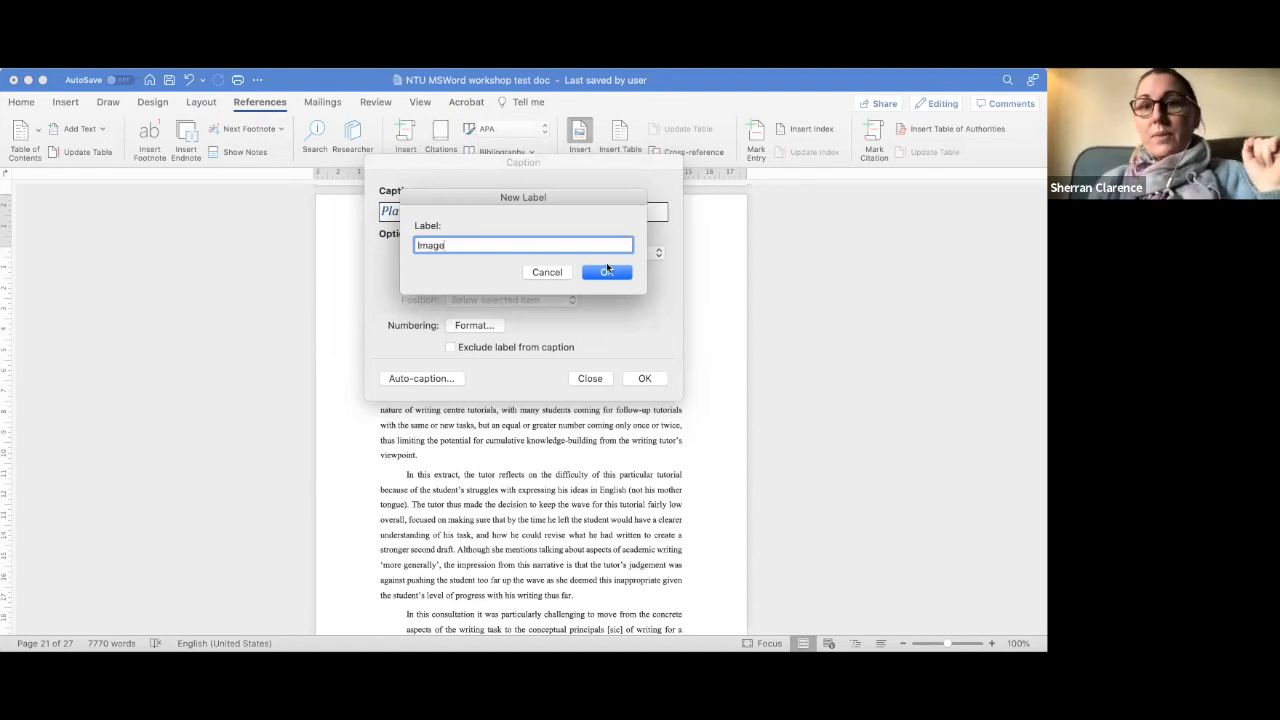
pyautogui.click(618, 273)
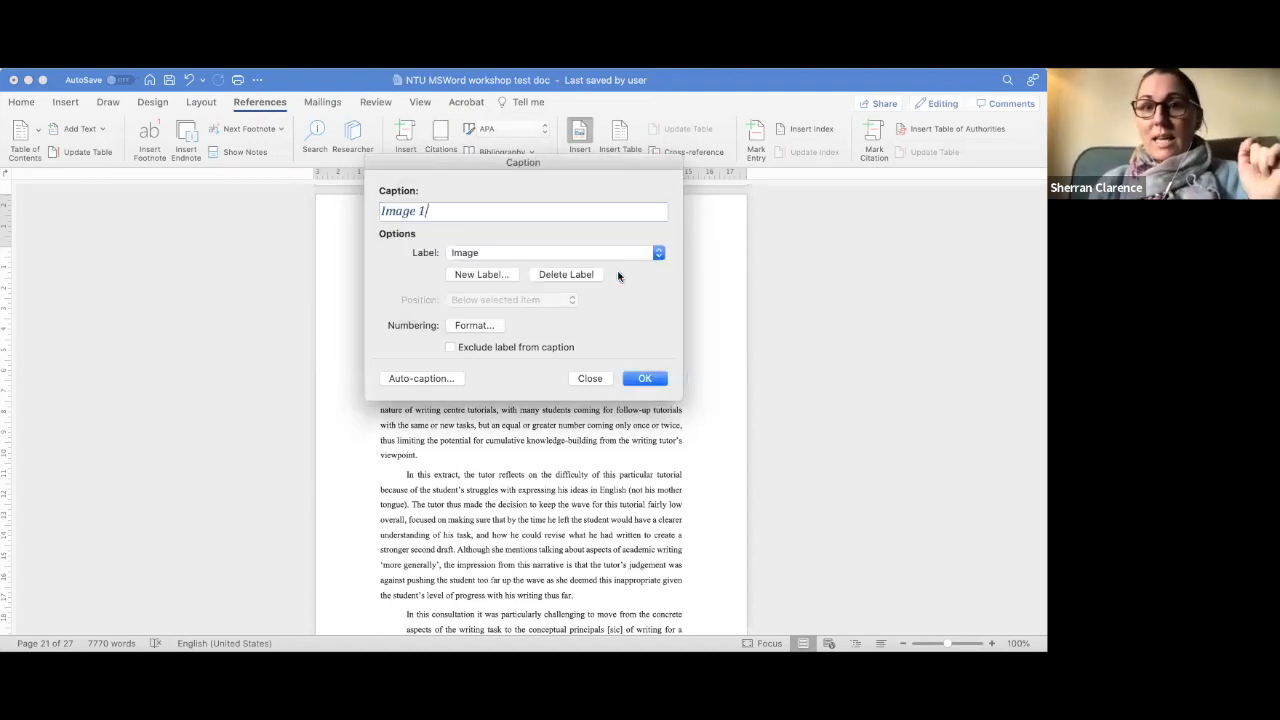
# - Insert a caption with the Table label reading "Table 1: Attendance statistic for the Writing Center, May to September 2017"
pyautogui.click(533, 253)
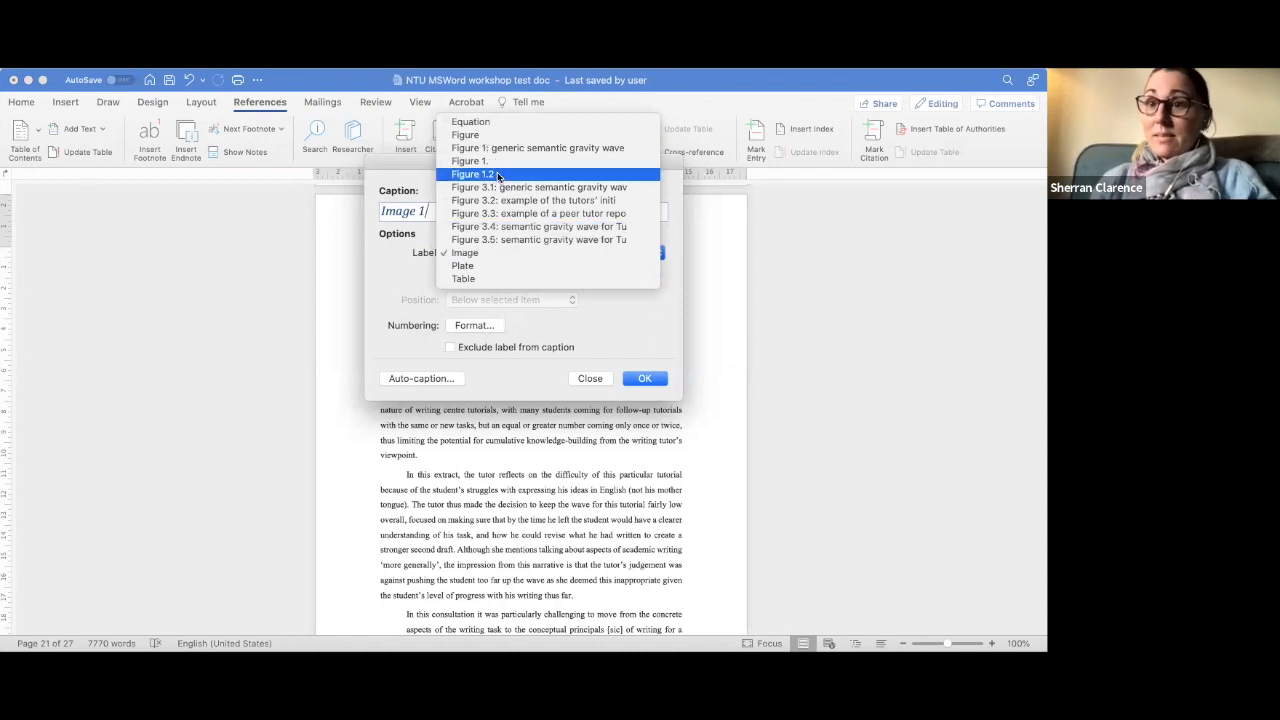
pyautogui.click(476, 280)
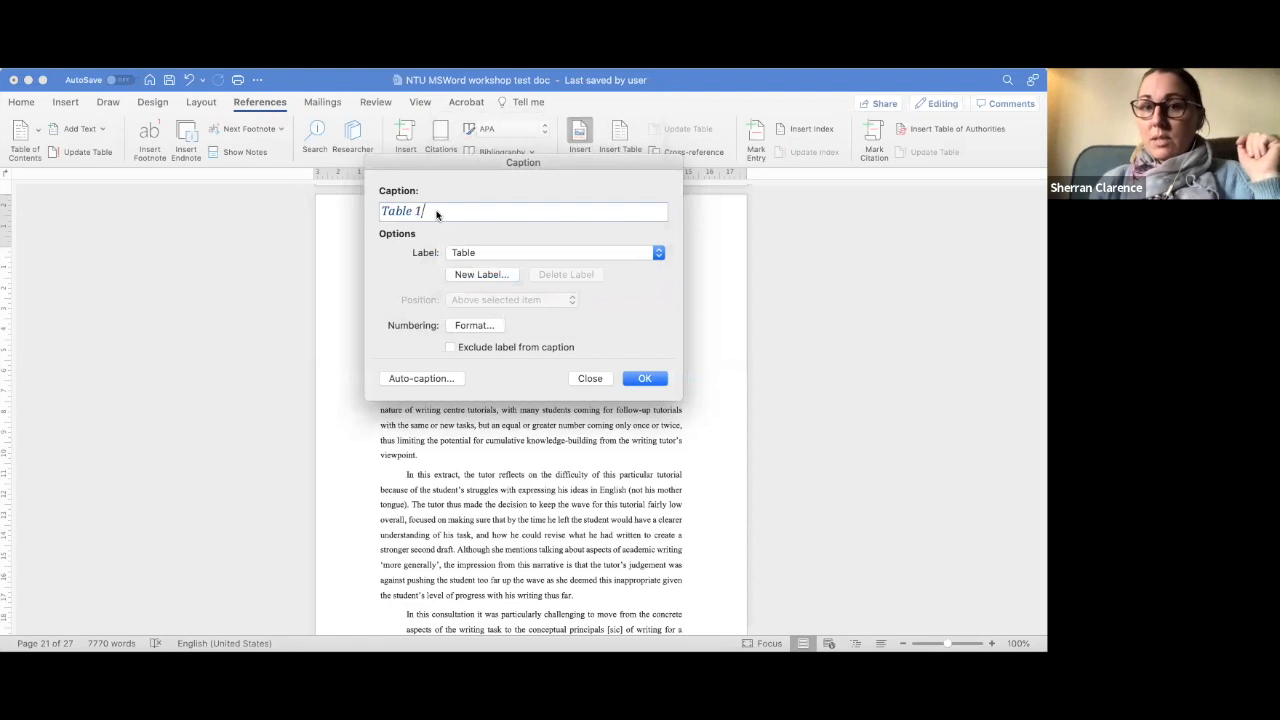
pyautogui.write(': ')
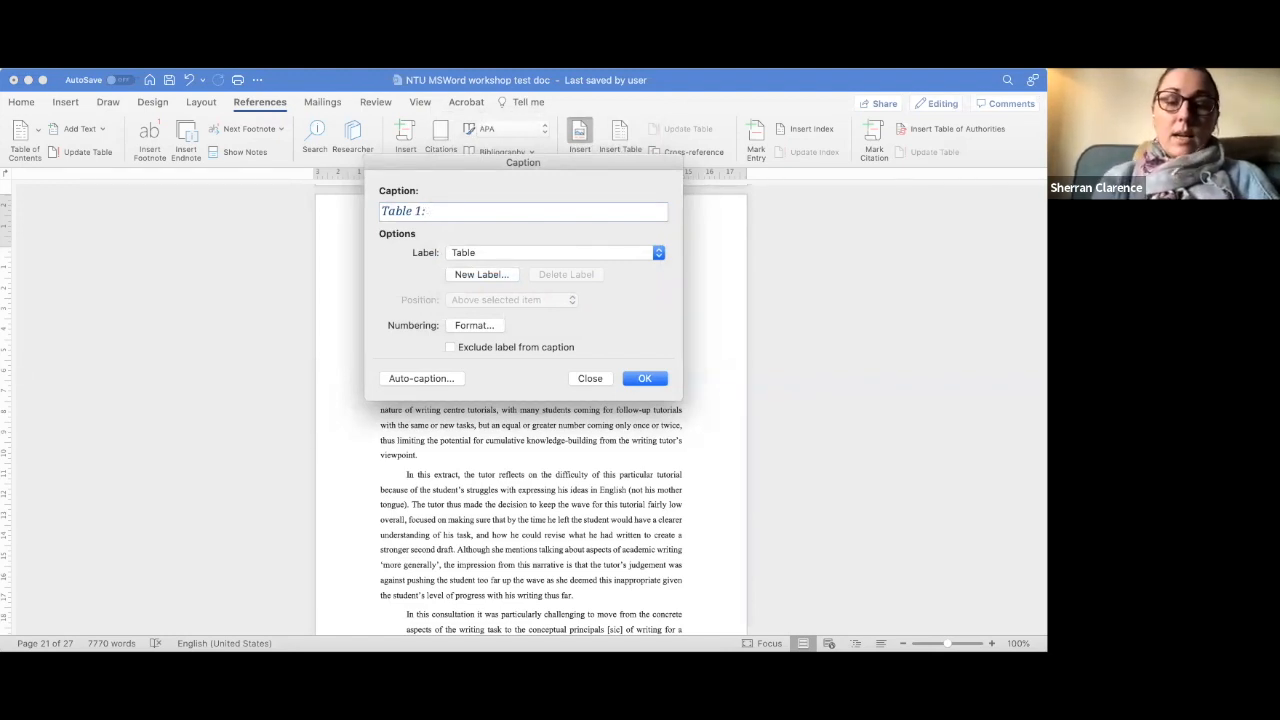
pyautogui.write('Attendance stat')
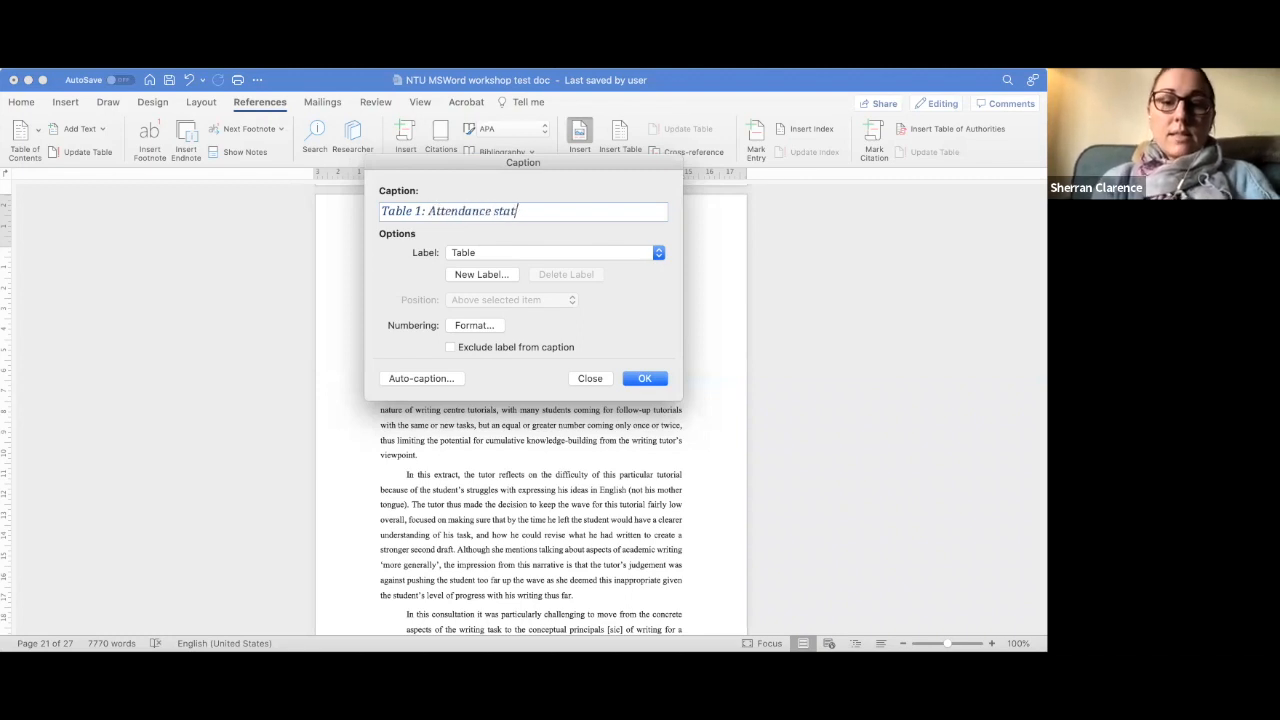
pyautogui.write('istoc')
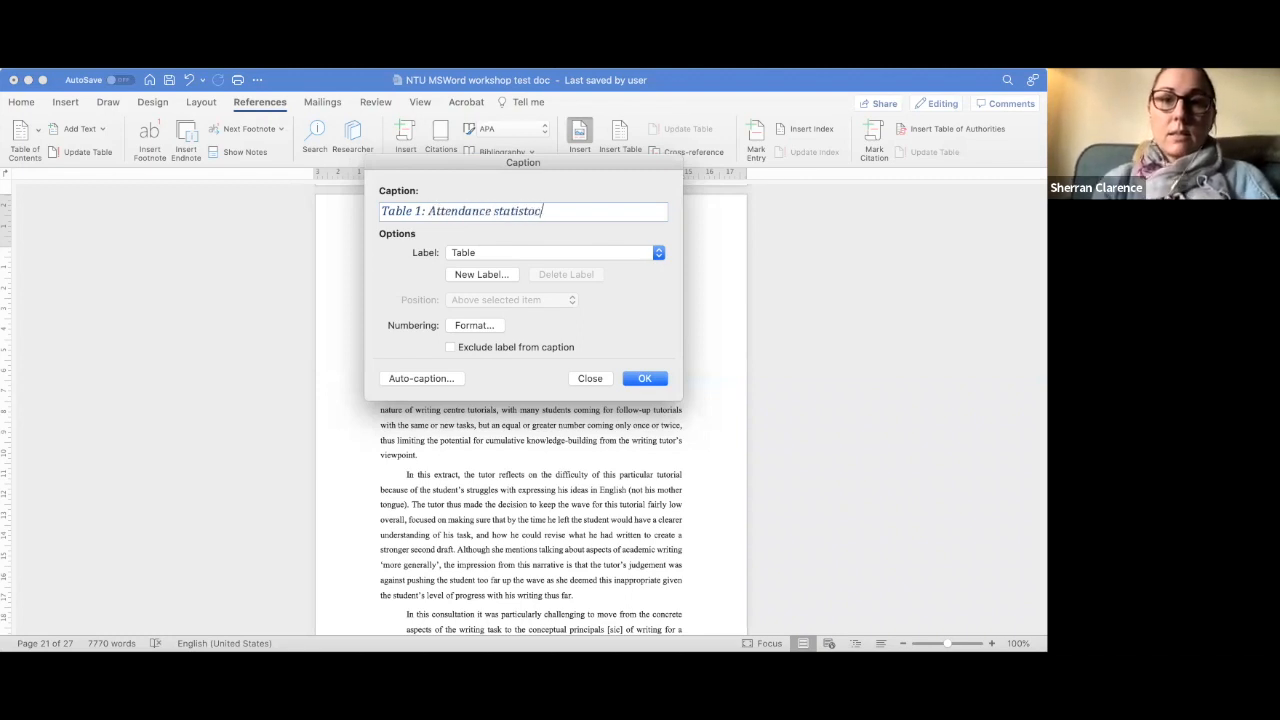
pyautogui.press('BackSpace')
pyautogui.press('BackSpace')
pyautogui.write('ic for the ')
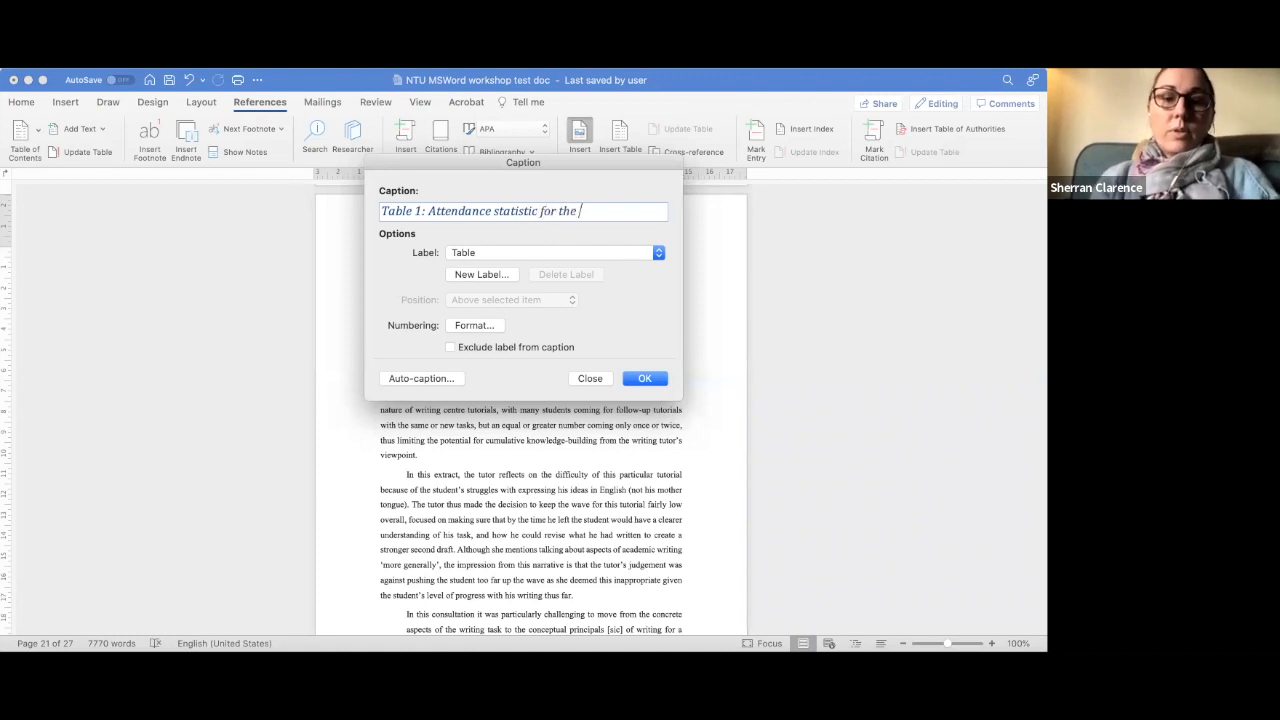
pyautogui.write('Writing C')
pyautogui.write('ejtre')
pyautogui.press('BackSpace')
pyautogui.press('BackSpace')
pyautogui.press('BackSpace')
pyautogui.press('BackSpace')
pyautogui.write('nter')
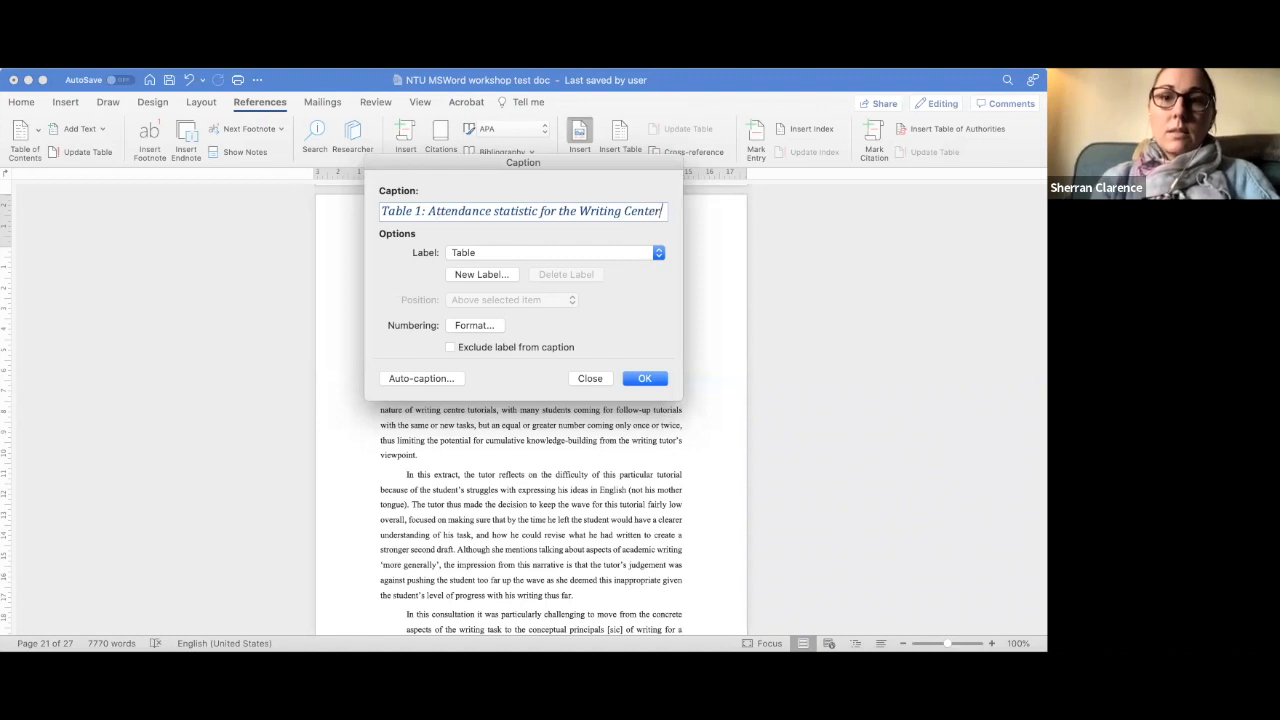
pyautogui.write(', May ')
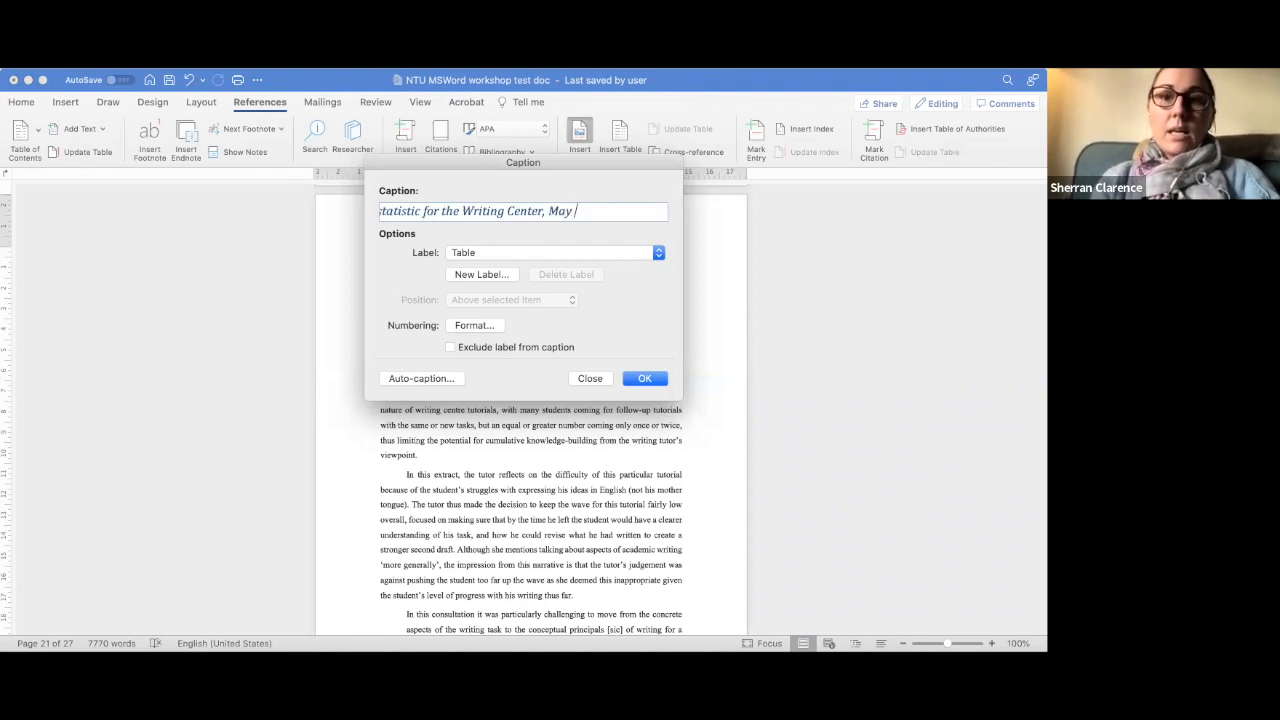
pyautogui.write('to Septe,mber 2017')
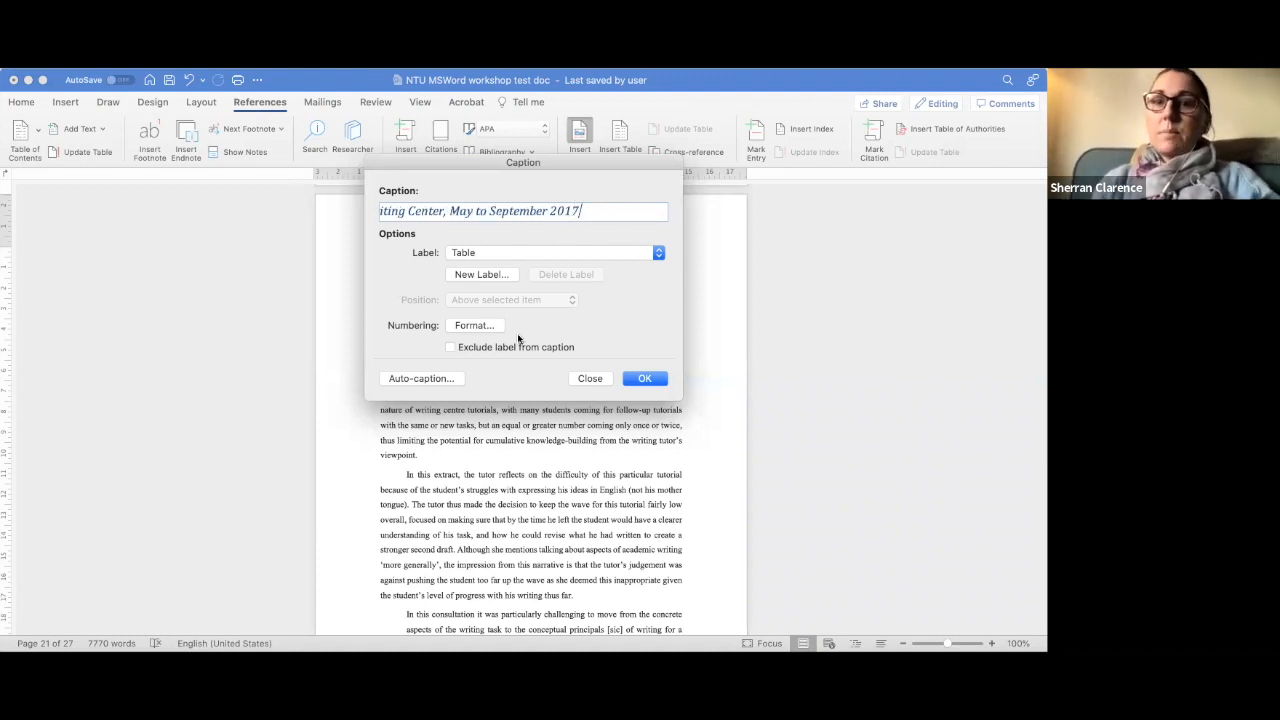
pyautogui.click(646, 379)
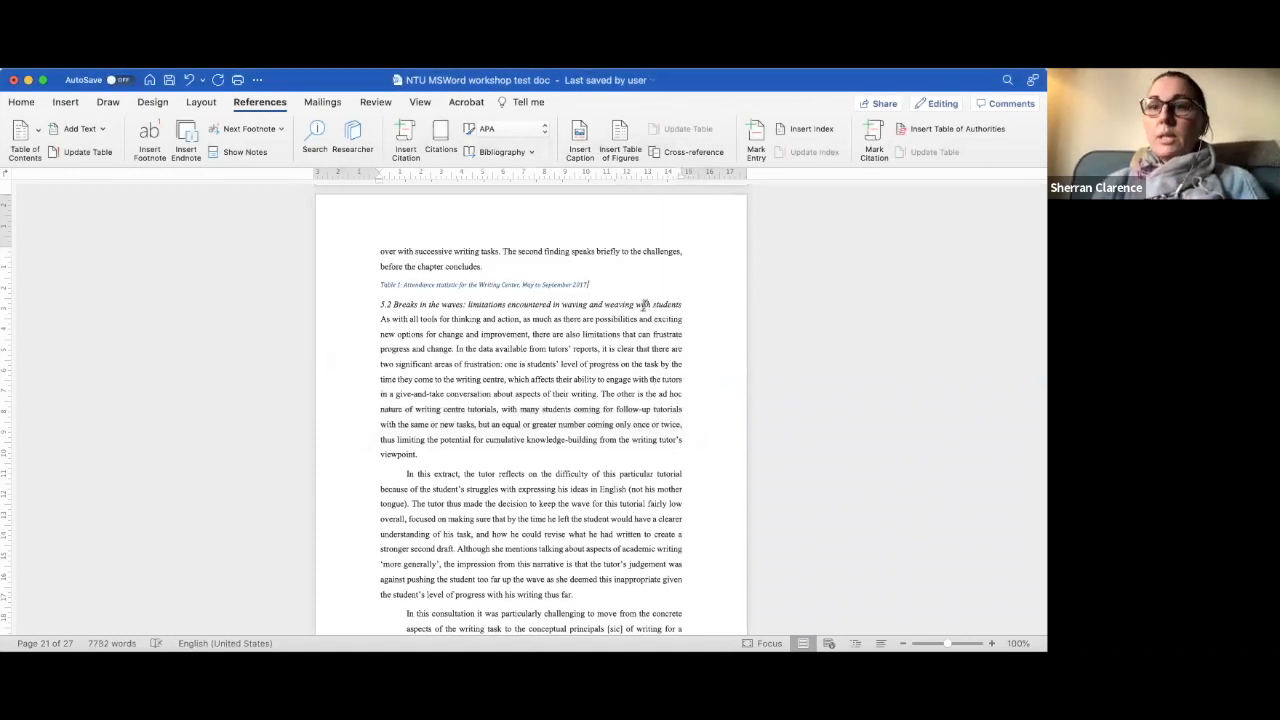
# - Format the attendance table caption as black, underlined, non-italic 12 pt Times New Roman
pyautogui.moveTo(592, 285); pyautogui.dragTo(343, 285)
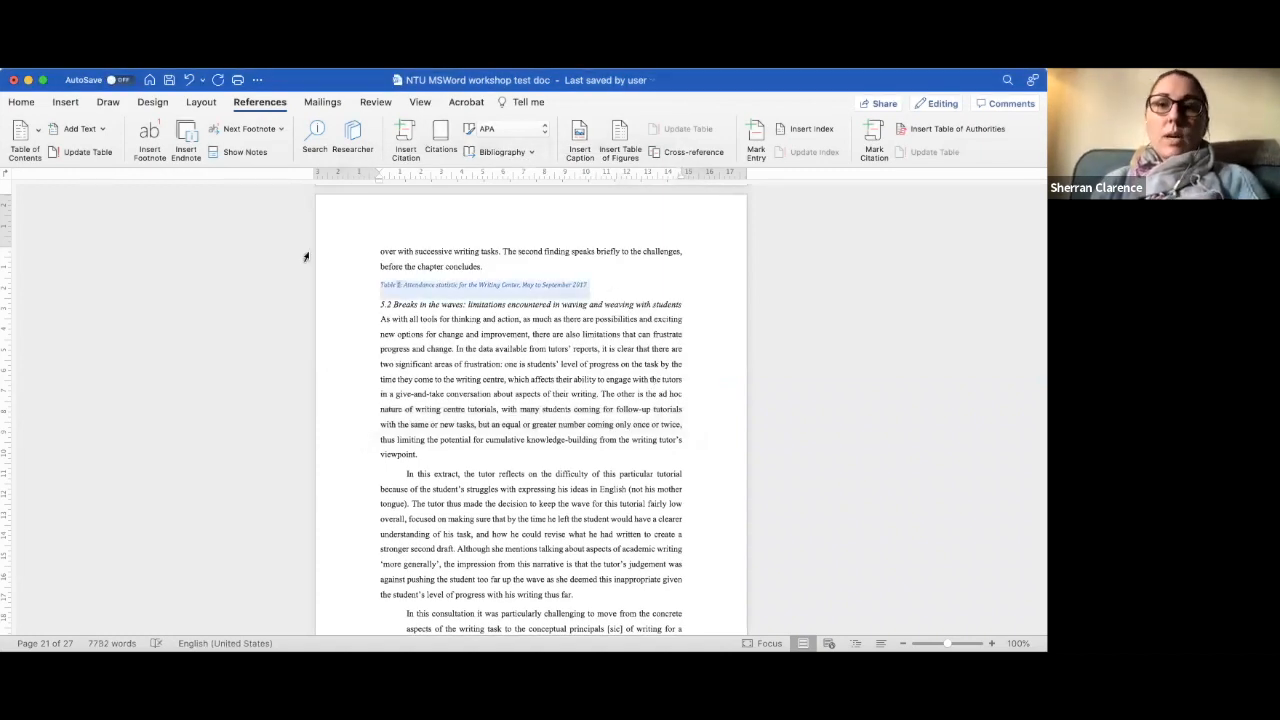
pyautogui.click(21, 102)
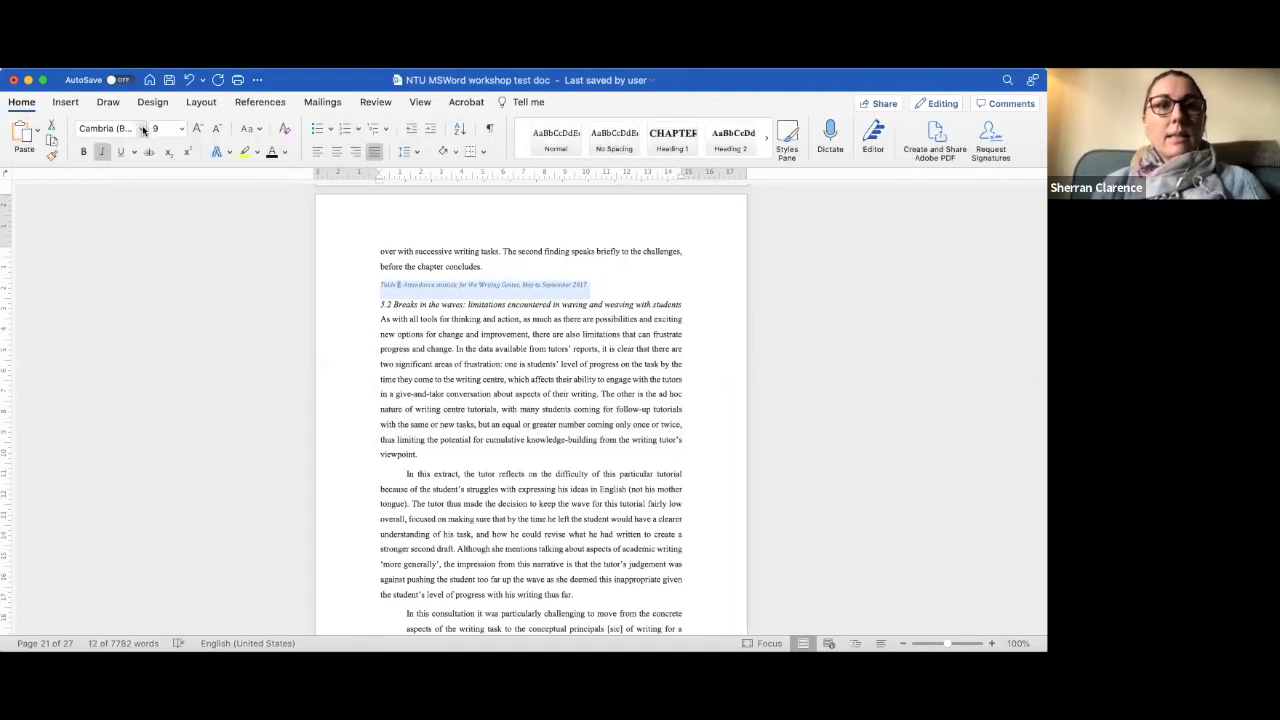
pyautogui.click(142, 129)
pyautogui.click(155, 246)
pyautogui.click(181, 129)
pyautogui.click(165, 272)
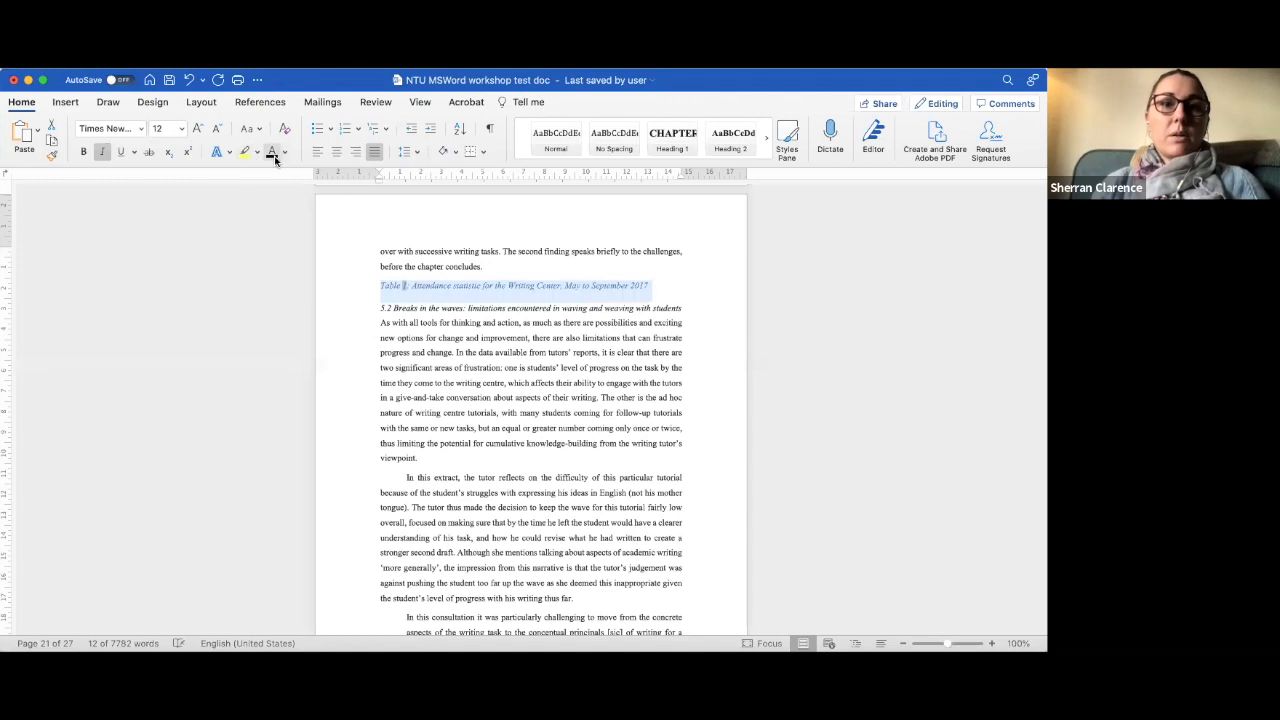
pyautogui.click(121, 152)
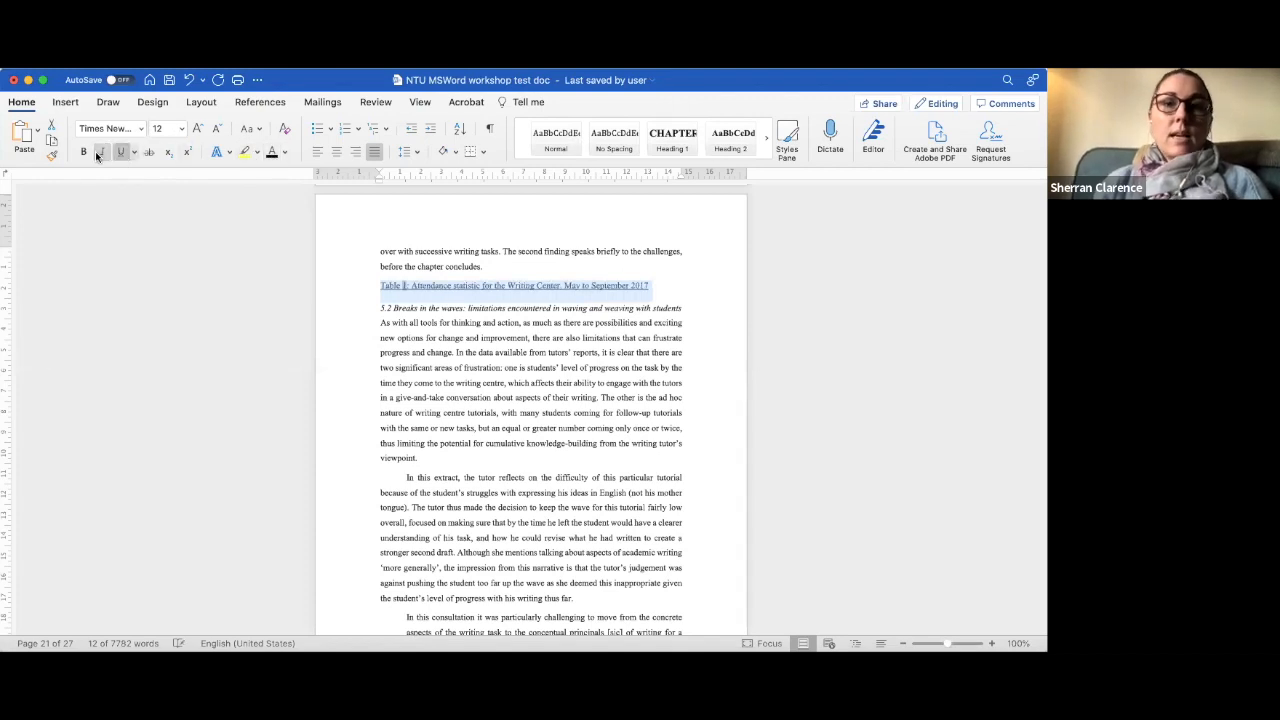
pyautogui.click(463, 287)
pyautogui.click(403, 284)
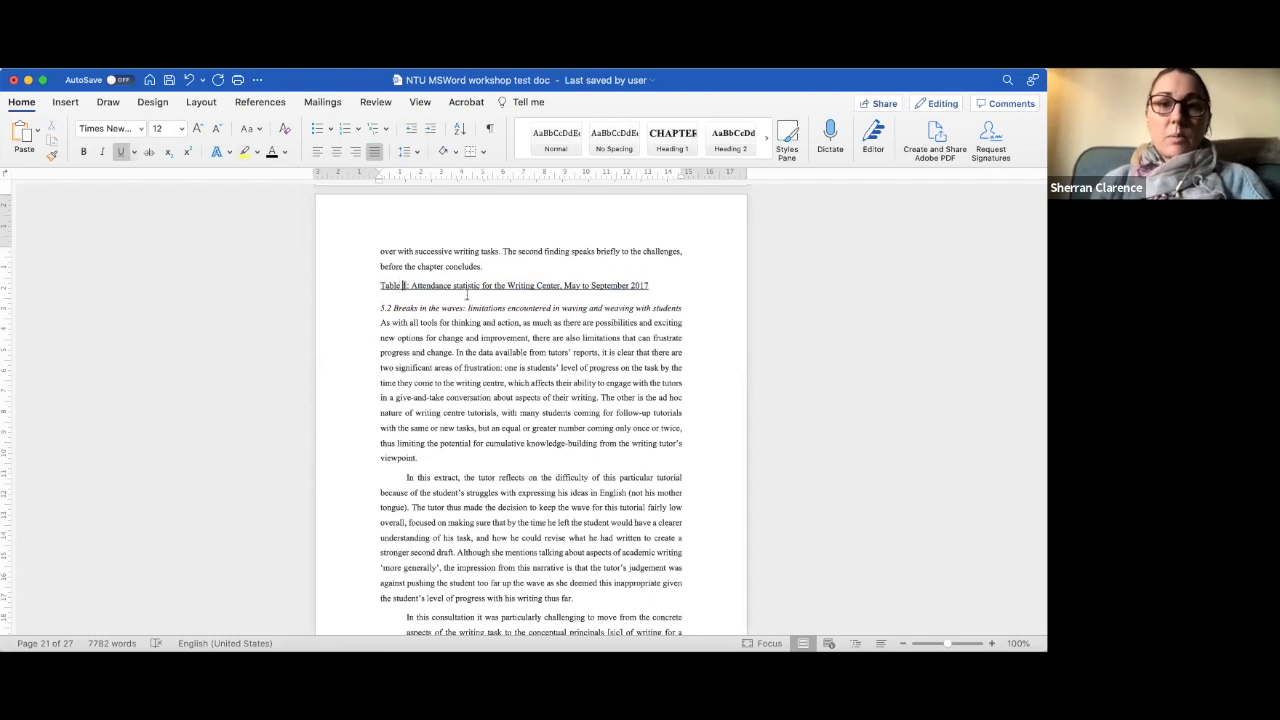
# - Change the number in the attendance table caption to 1.1
pyautogui.write('.1')
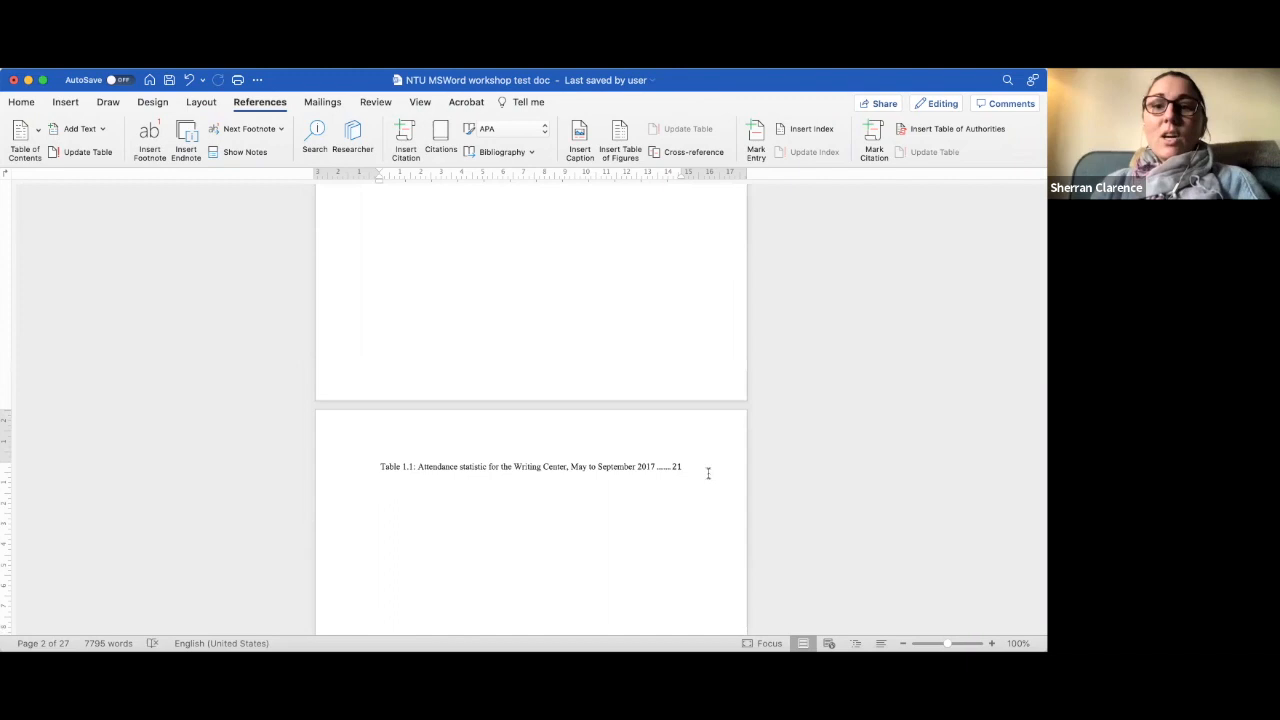
# - Add the title "List of Figures" on its own line above the generated list of figure captions
pyautogui.scroll(3, 708, 473)
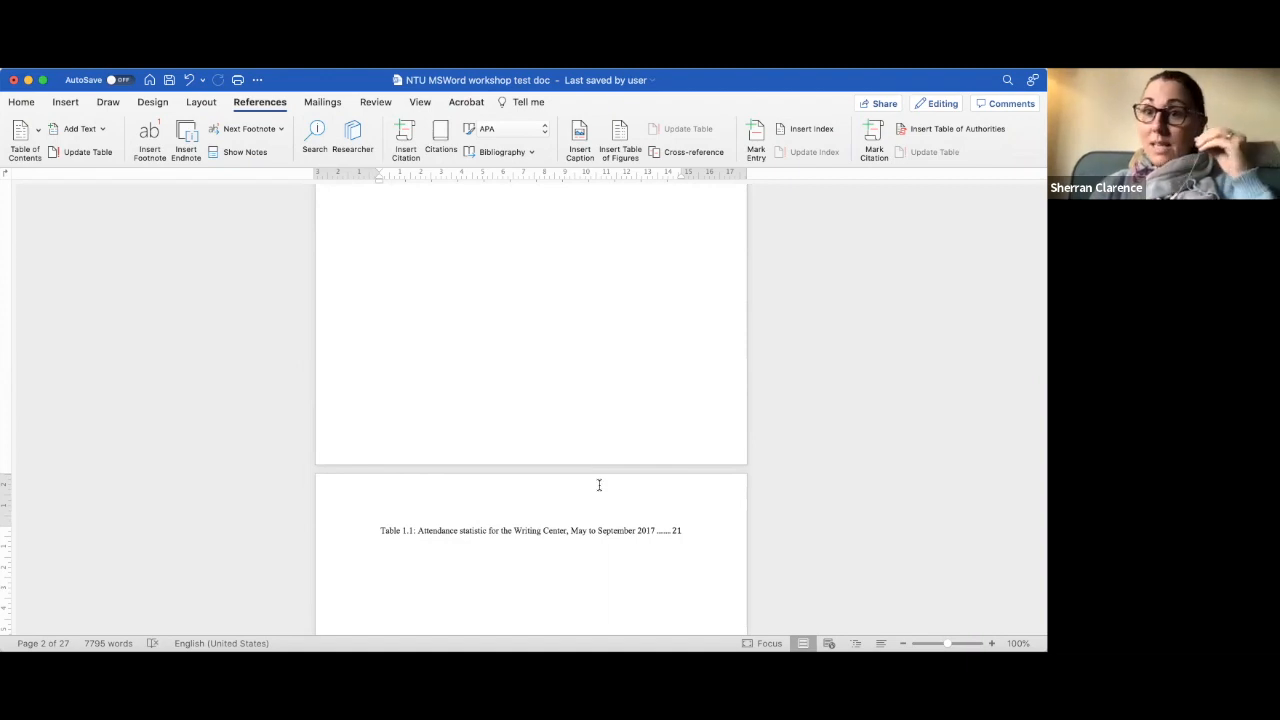
pyautogui.scroll(5, 600, 484)
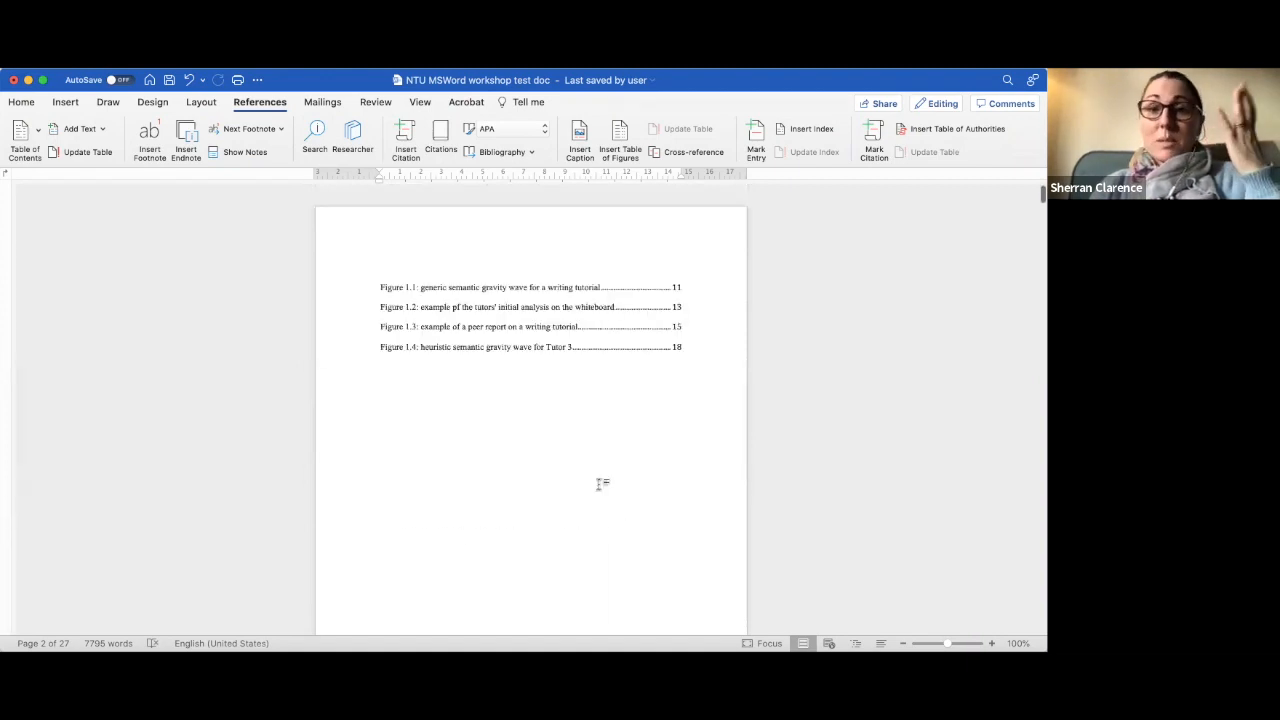
pyautogui.click(378, 273)
pyautogui.write('List of F')
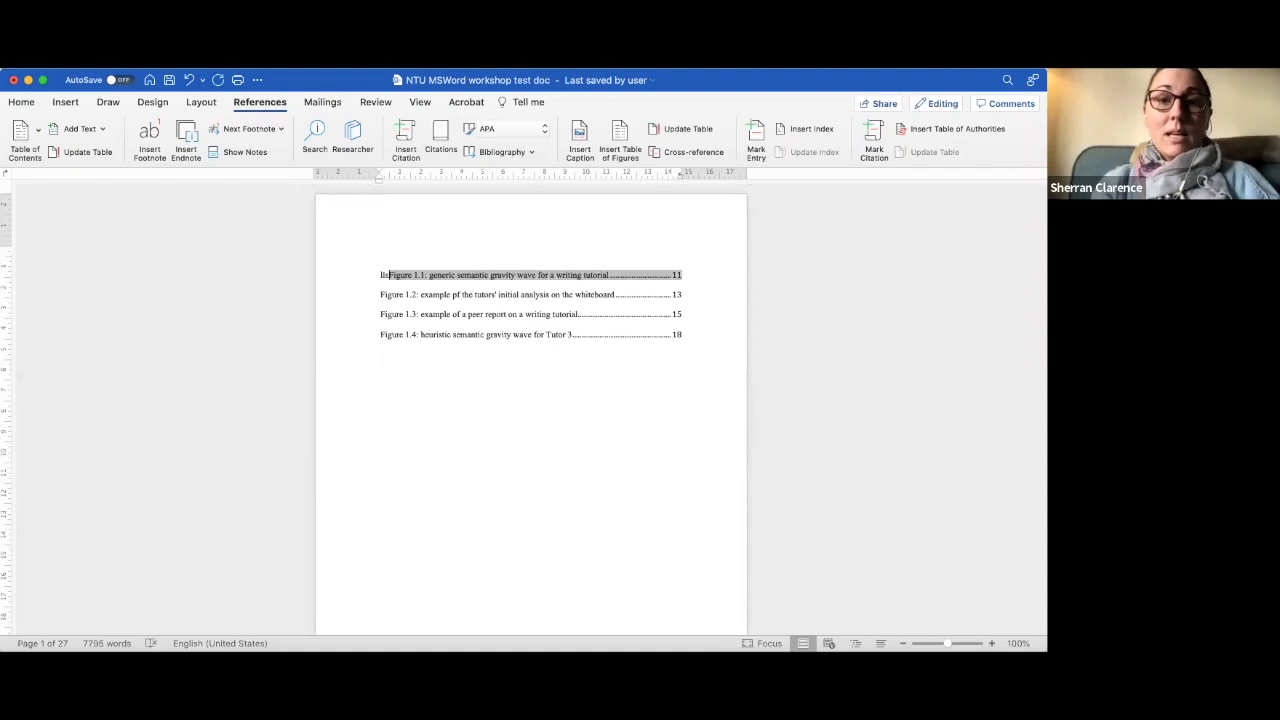
pyautogui.write('igures')
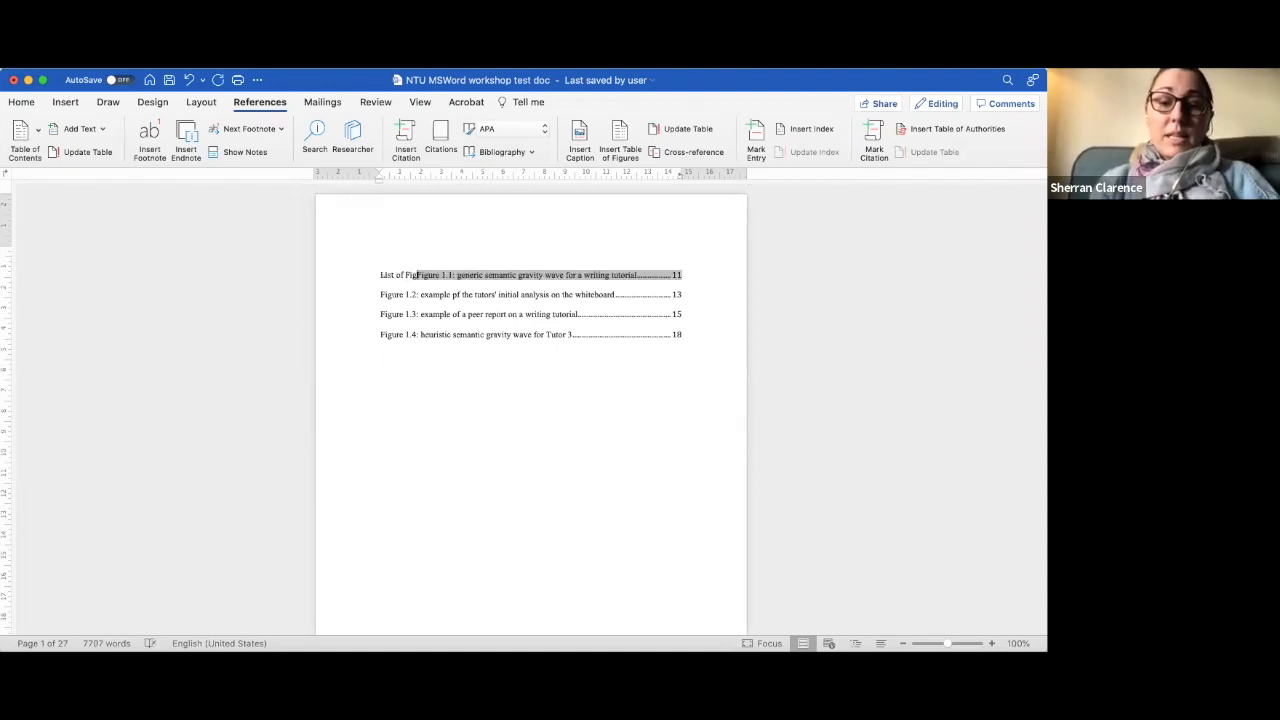
pyautogui.press('Return')
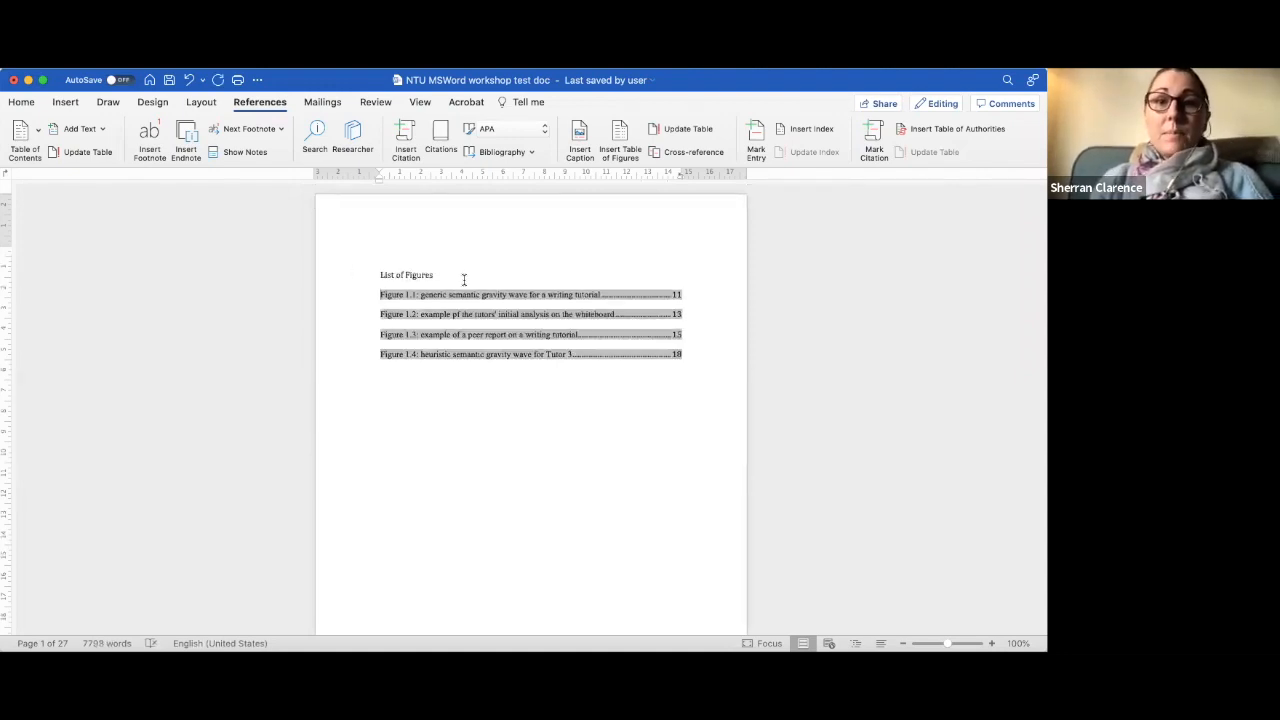
# - Apply the Heading 1 style to the List of Figures title and remove its automatic chapter number
pyautogui.moveTo(465, 278); pyautogui.dragTo(372, 279)
pyautogui.click(20, 102)
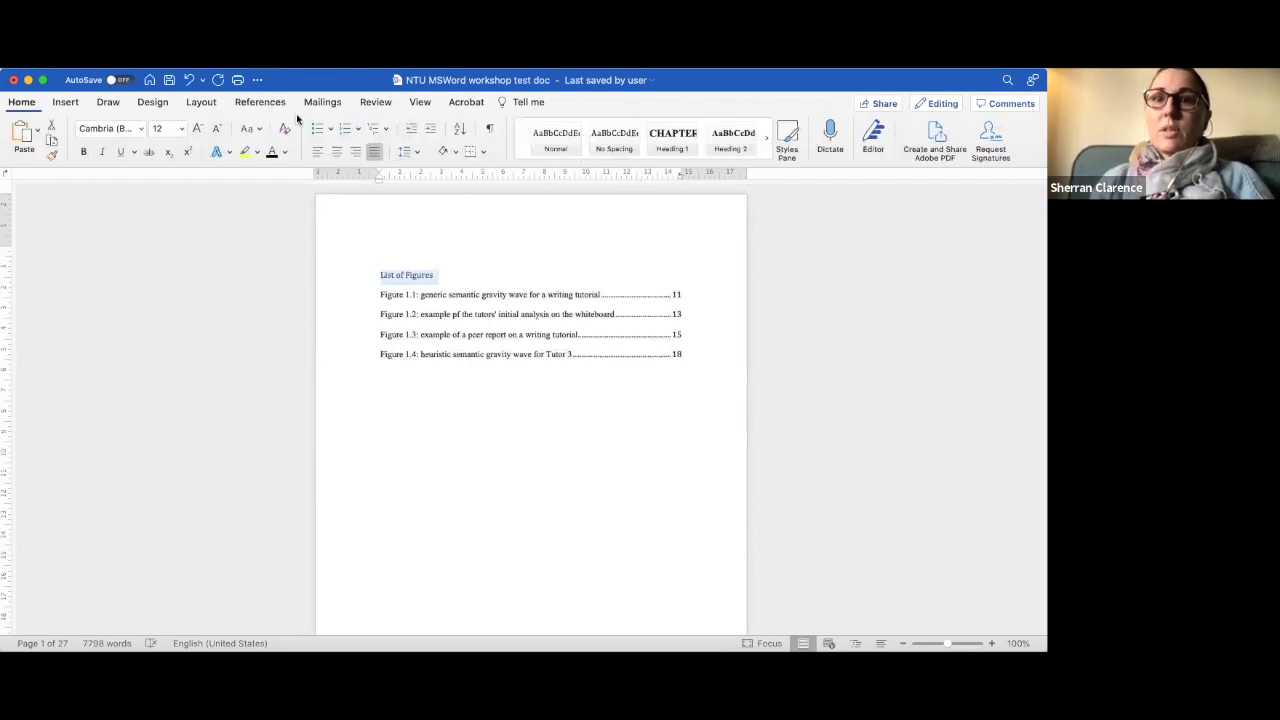
pyautogui.click(672, 140)
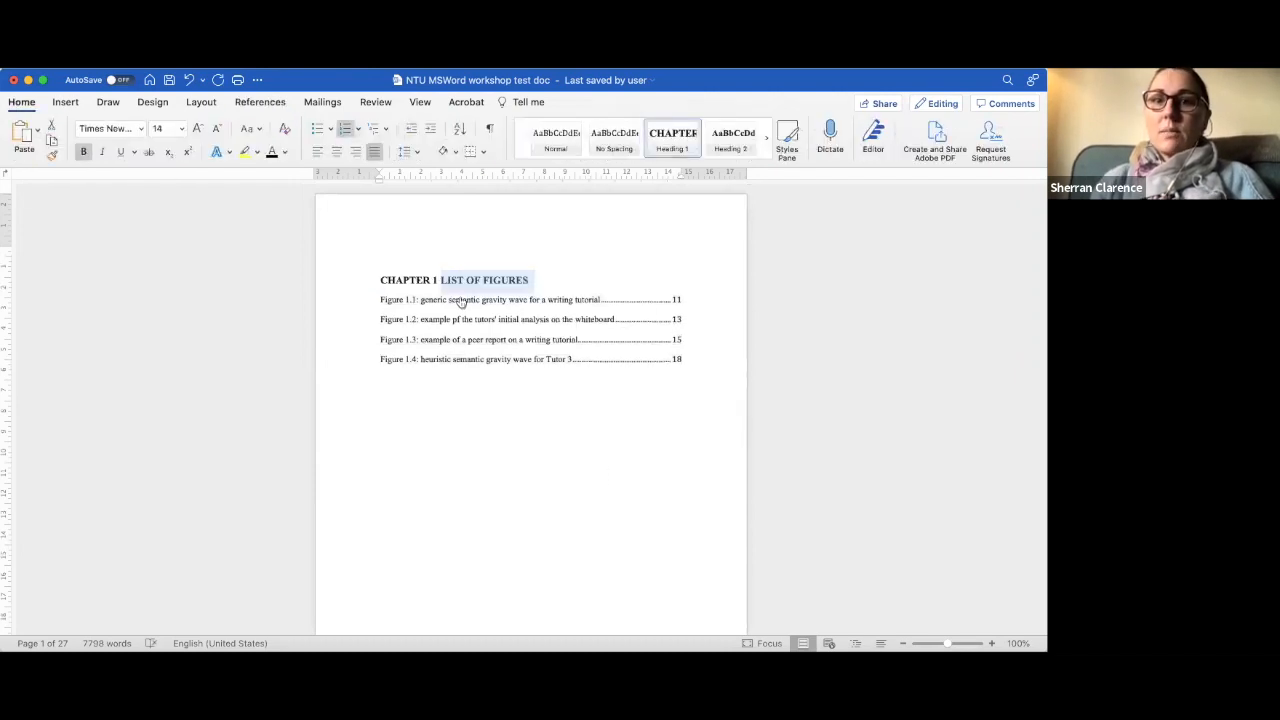
pyautogui.click(441, 280)
pyautogui.click(410, 279)
pyautogui.press('BackSpace')
pyautogui.click(559, 452)
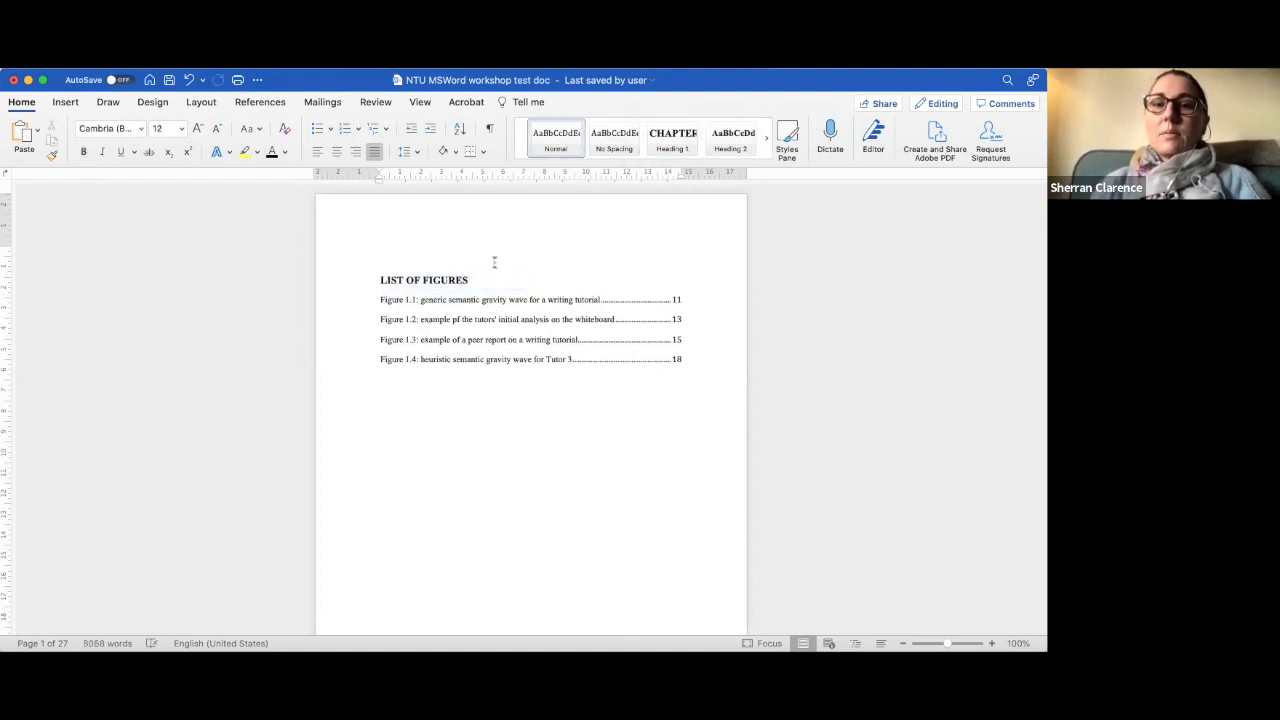
# - Add the title "List of Tables" on its own line above the generated list of table captions
pyautogui.scroll(-10, 642, 469)
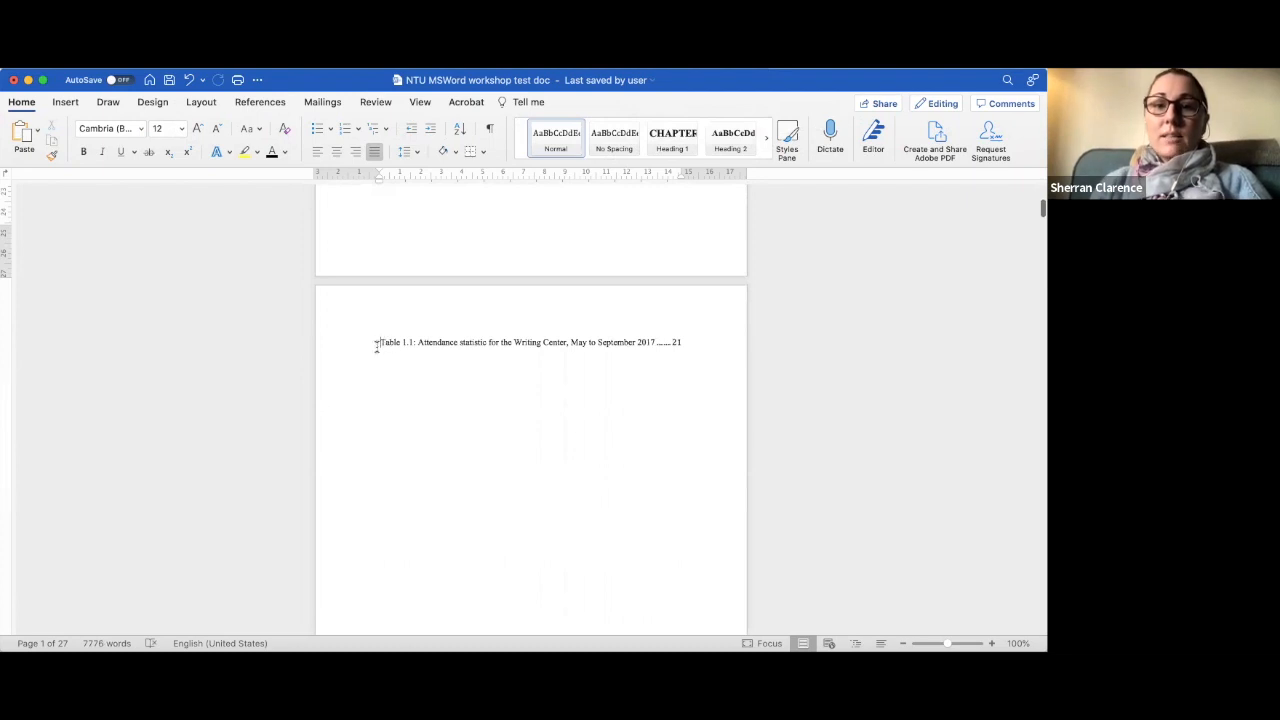
pyautogui.click(377, 343)
pyautogui.write('List of')
pyautogui.write('f tables')
pyautogui.press('BackSpace')
pyautogui.press('BackSpace')
pyautogui.press('BackSpace')
pyautogui.press('BackSpace')
pyautogui.press('BackSpace')
pyautogui.press('BackSpace')
pyautogui.press('BackSpace')
pyautogui.press('BackSpace')
pyautogui.press('BackSpace')
pyautogui.write('f Tables')
pyautogui.press('Return')
# - Apply the Heading 1 style to the List of Tables title and remove its automatic chapter number
pyautogui.click(356, 348)
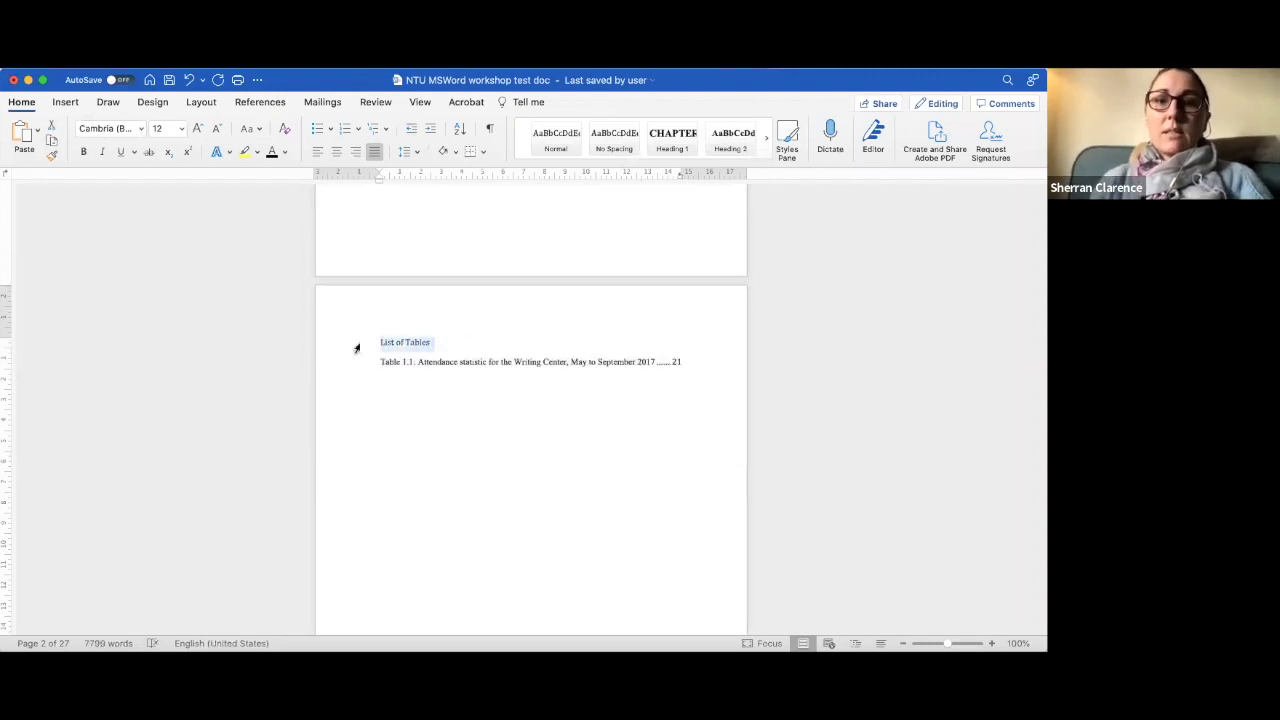
pyautogui.click(673, 140)
pyautogui.click(440, 345)
pyautogui.press('BackSpace')
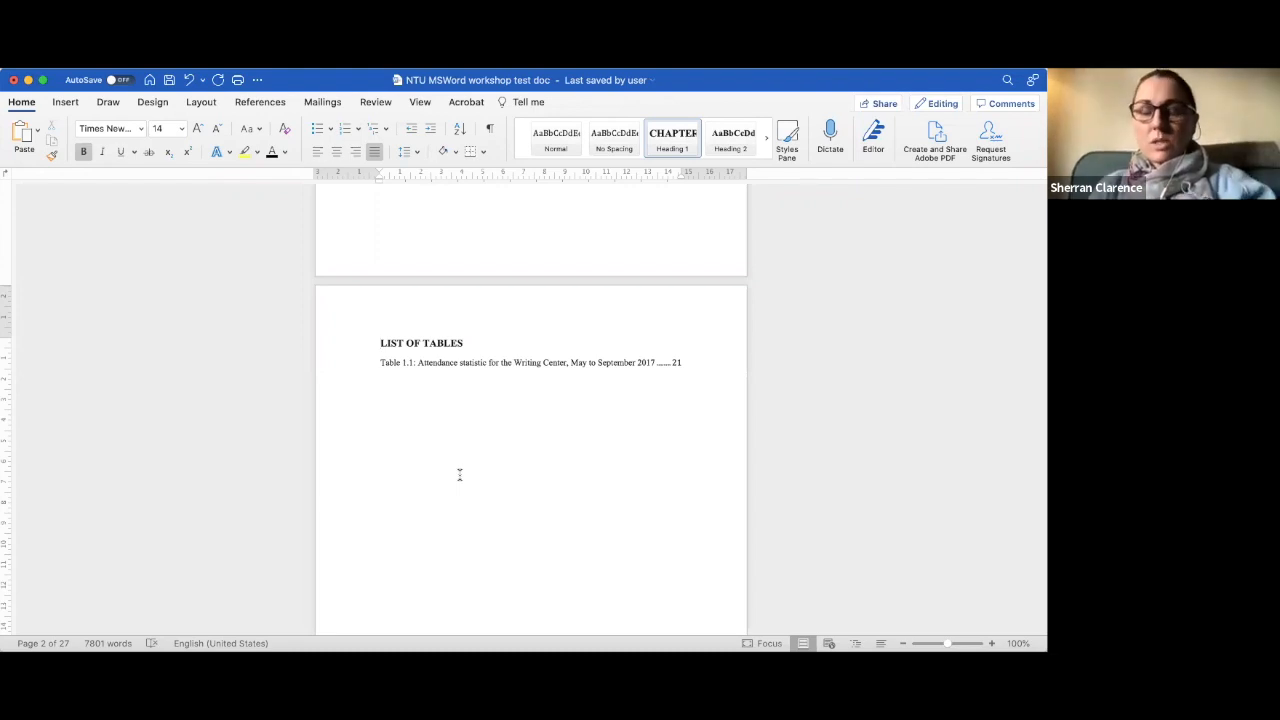
pyautogui.scroll(-1, 521, 435)
pyautogui.scroll(-5, 521, 435)
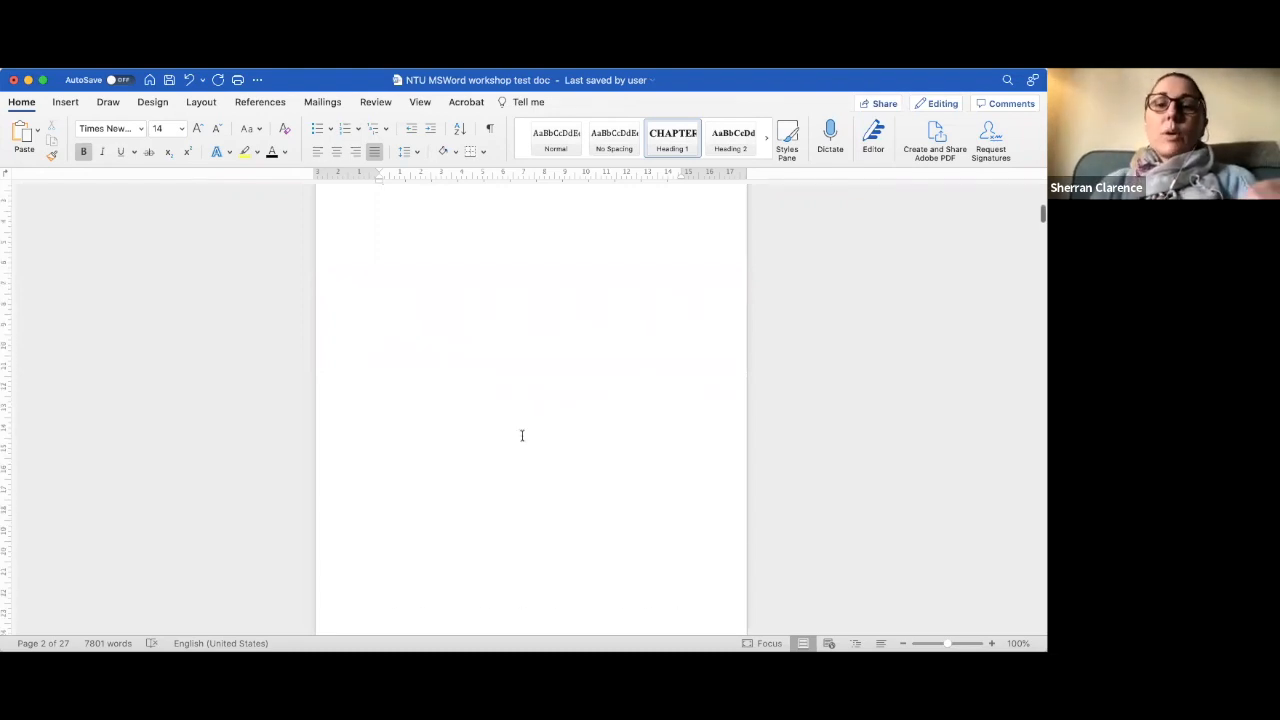
pyautogui.scroll(4, 521, 435)
pyautogui.scroll(2, 521, 435)
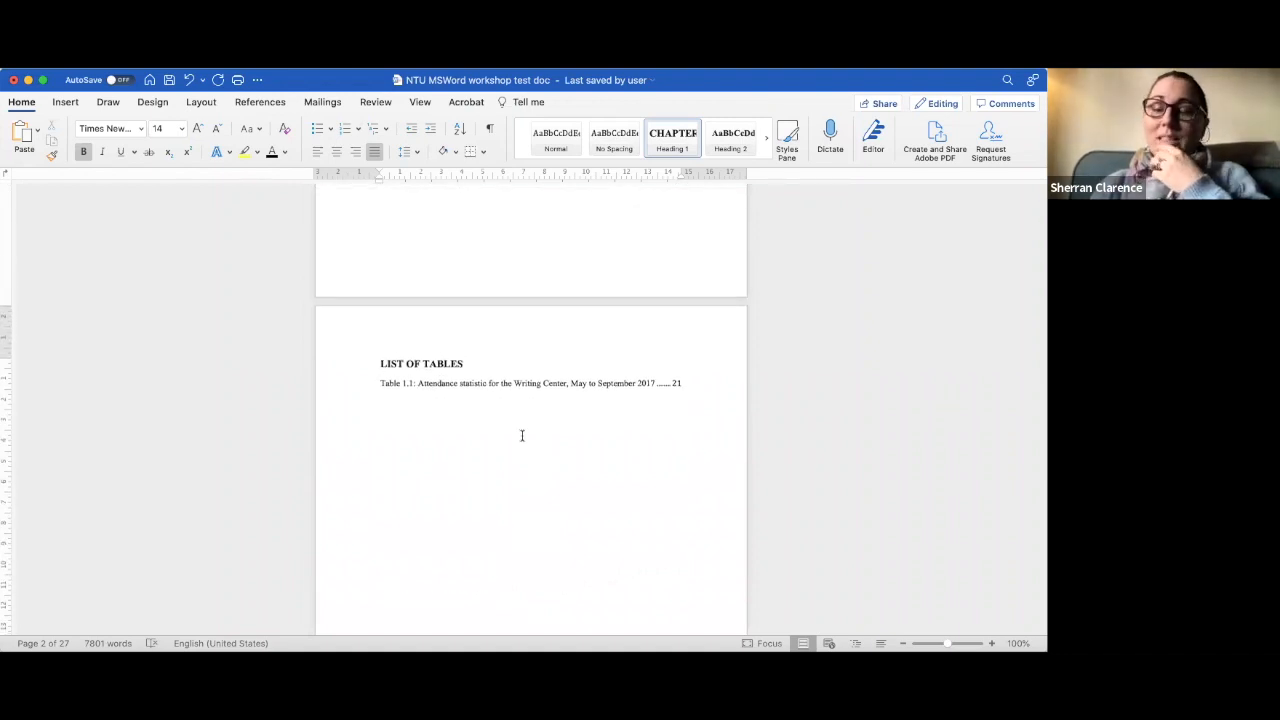
pyautogui.moveTo(463, 363); pyautogui.dragTo(425, 363)
pyautogui.click(550, 497)
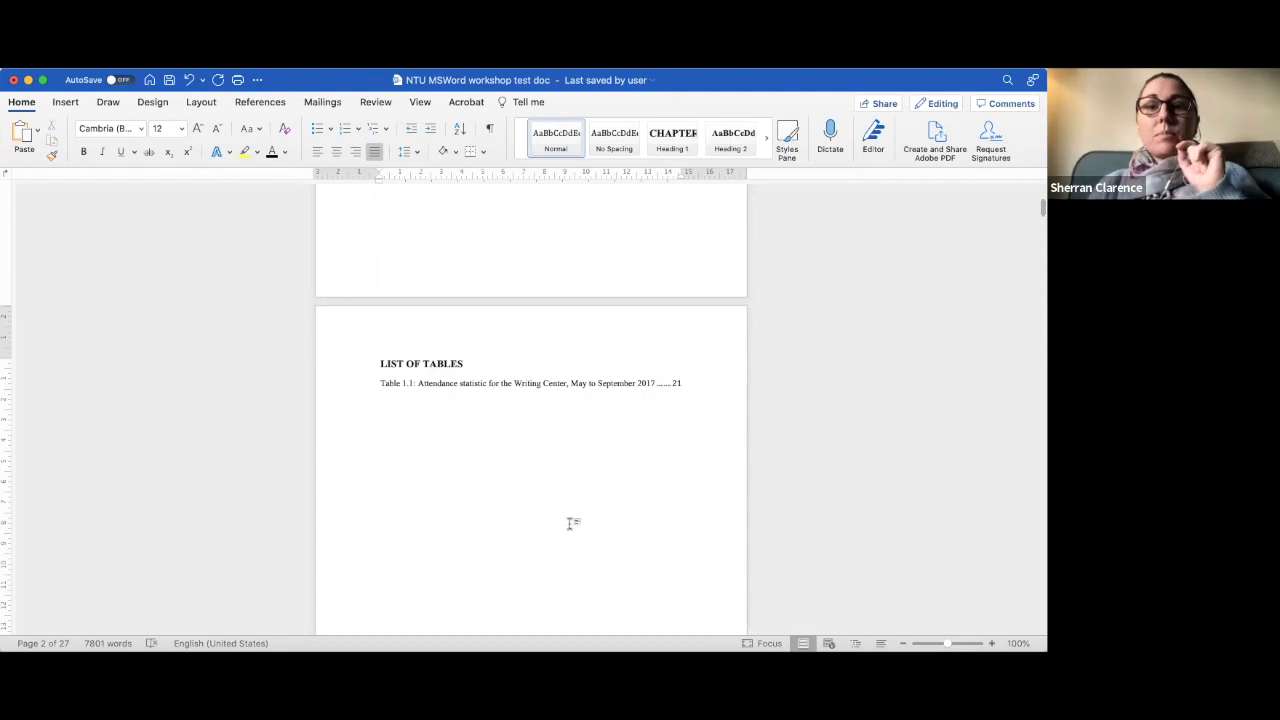
pyautogui.scroll(-1, 571, 523)
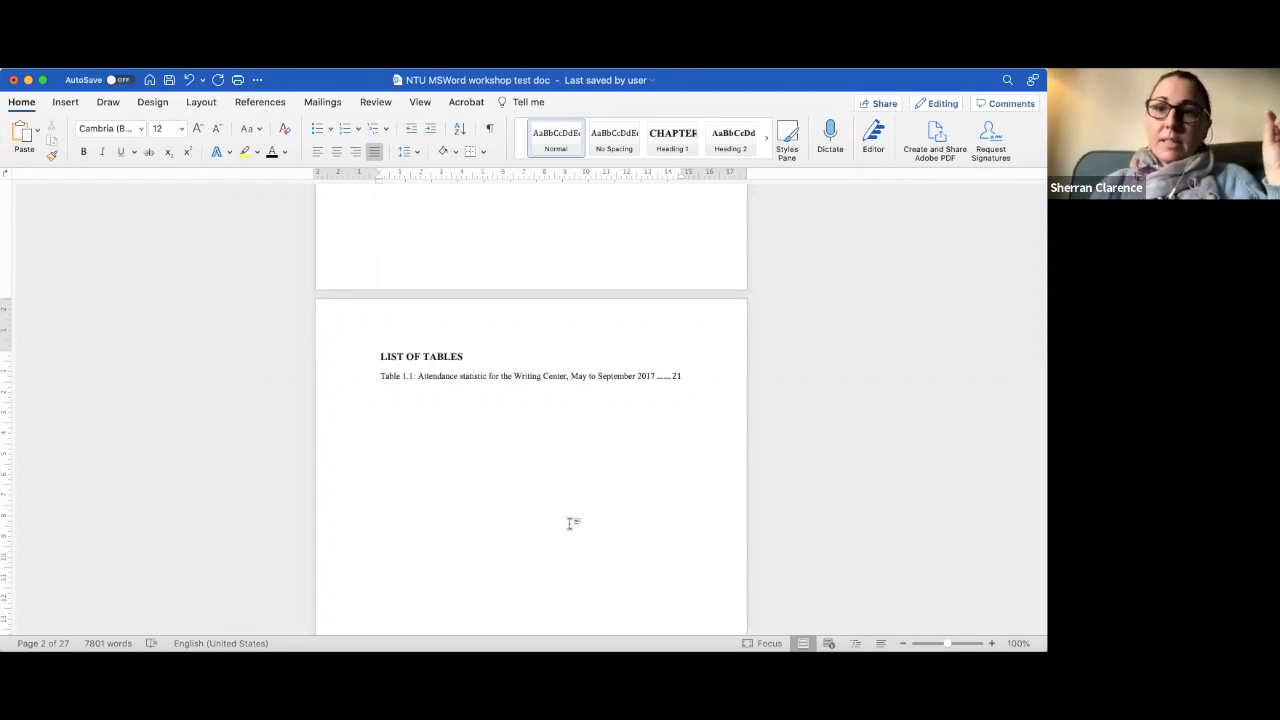
# - Preview a table of figures with the Figure, Table and Plate caption labels, without inserting one below the list of figures
pyautogui.scroll(10, 436, 404)
pyautogui.click(437, 380)
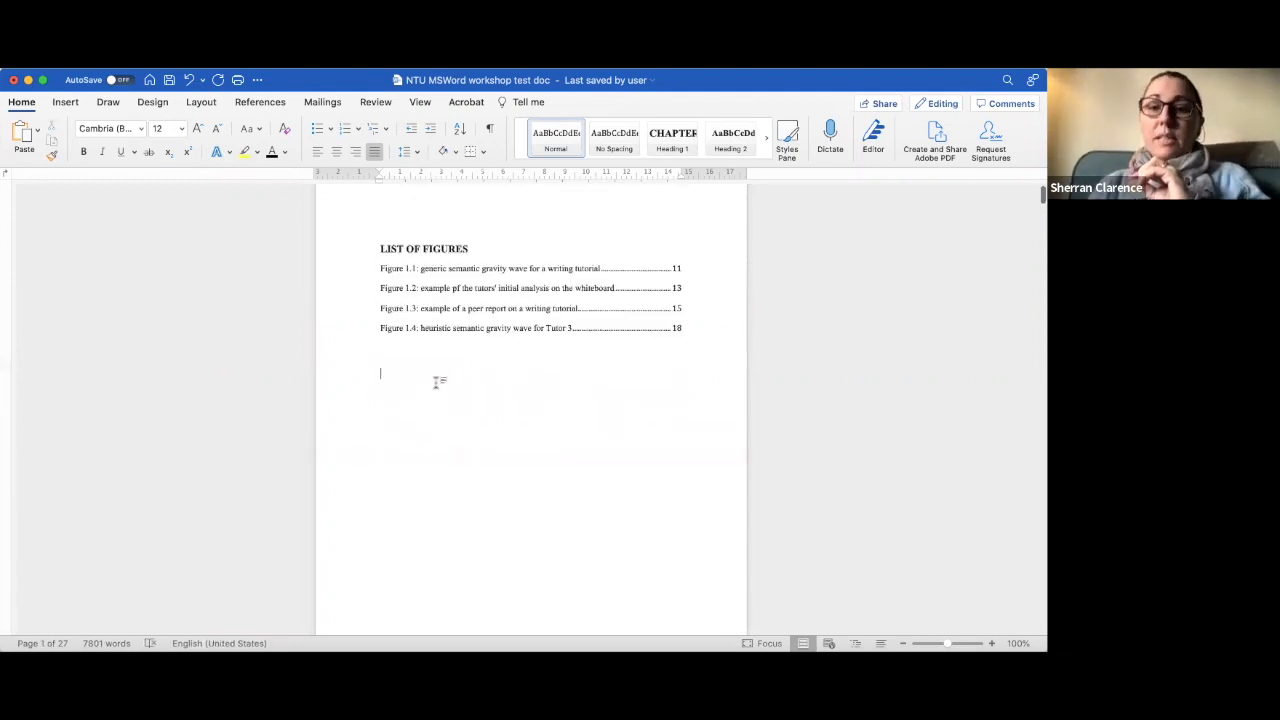
pyautogui.click(268, 104)
pyautogui.click(621, 138)
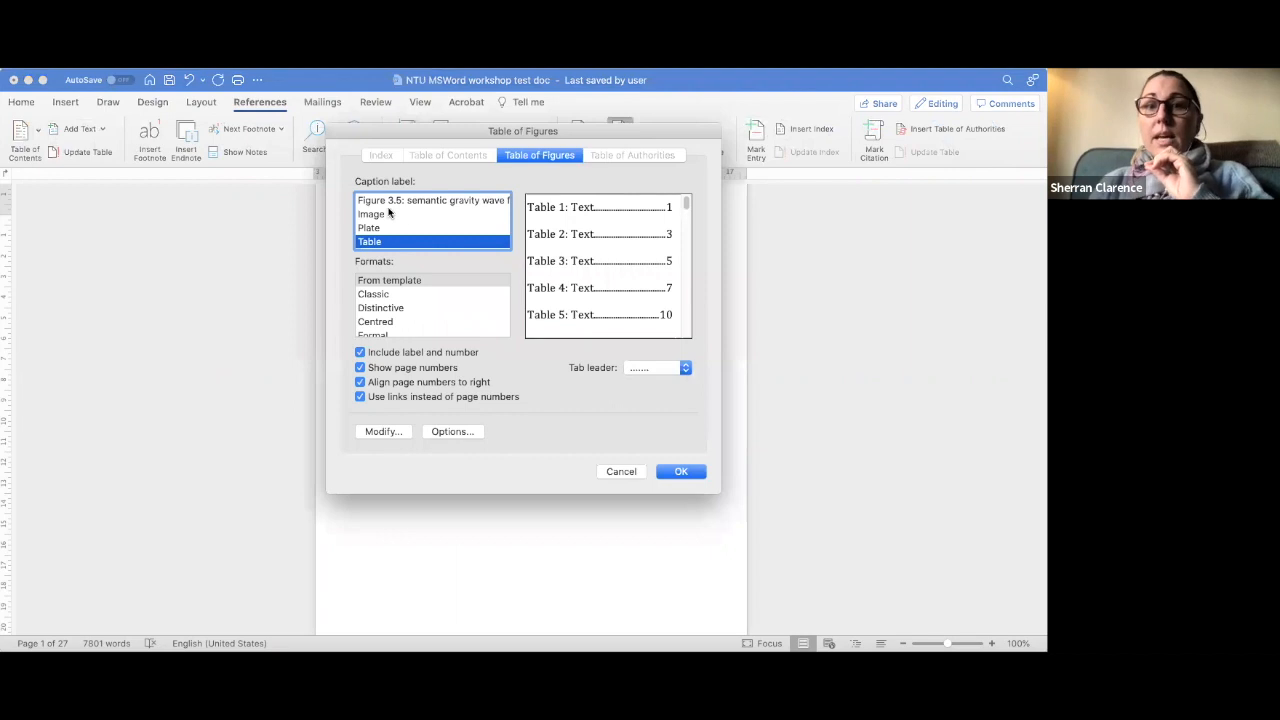
pyautogui.scroll(5, 388, 214)
pyautogui.click(382, 228)
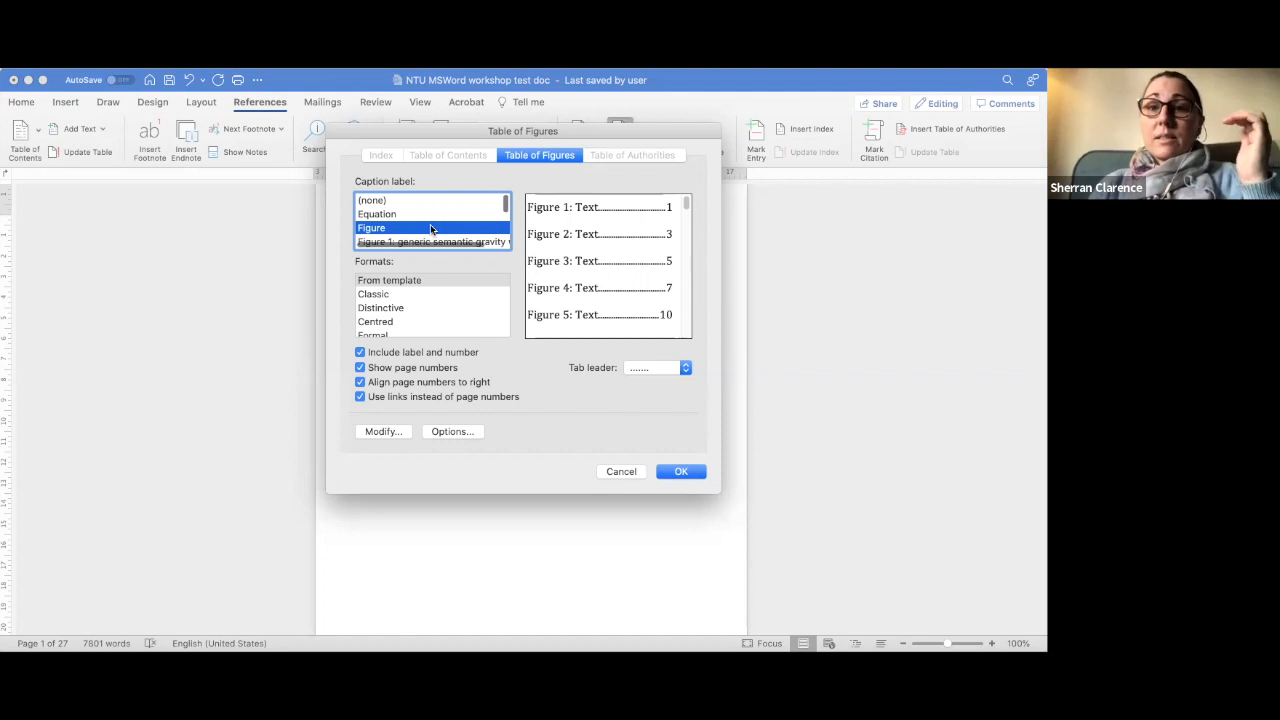
pyautogui.scroll(-10, 431, 230)
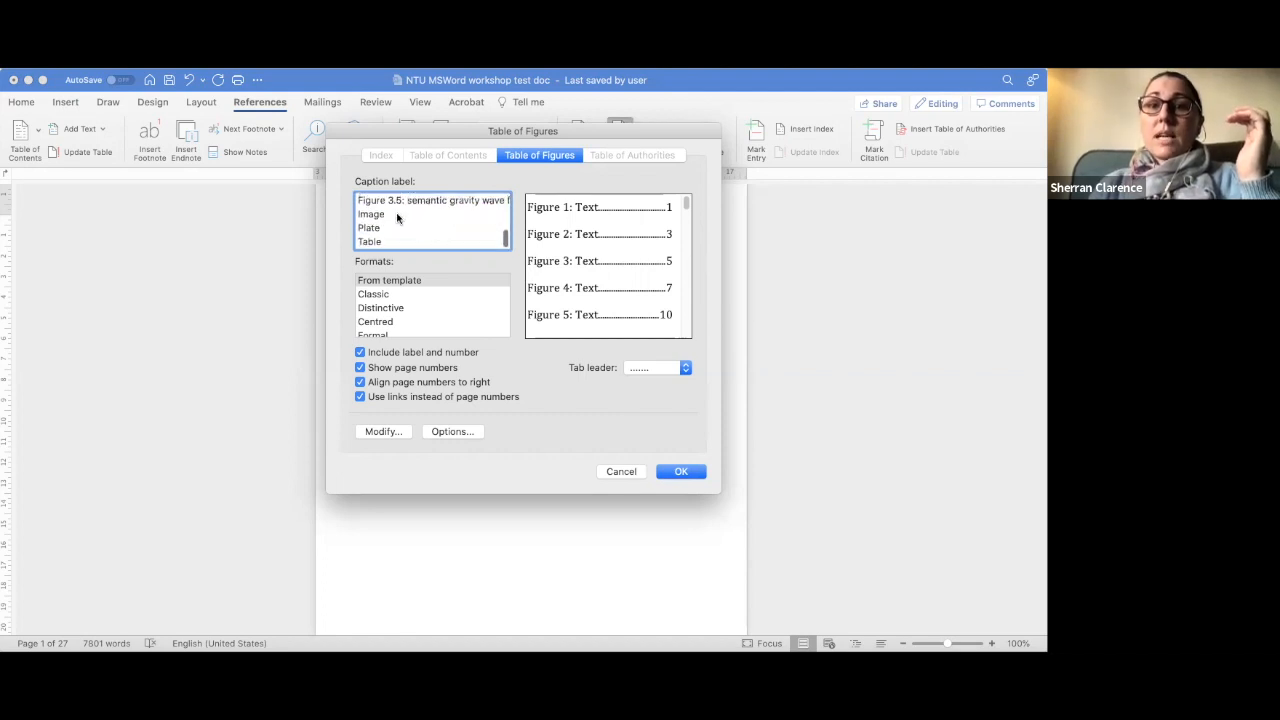
pyautogui.click(370, 241)
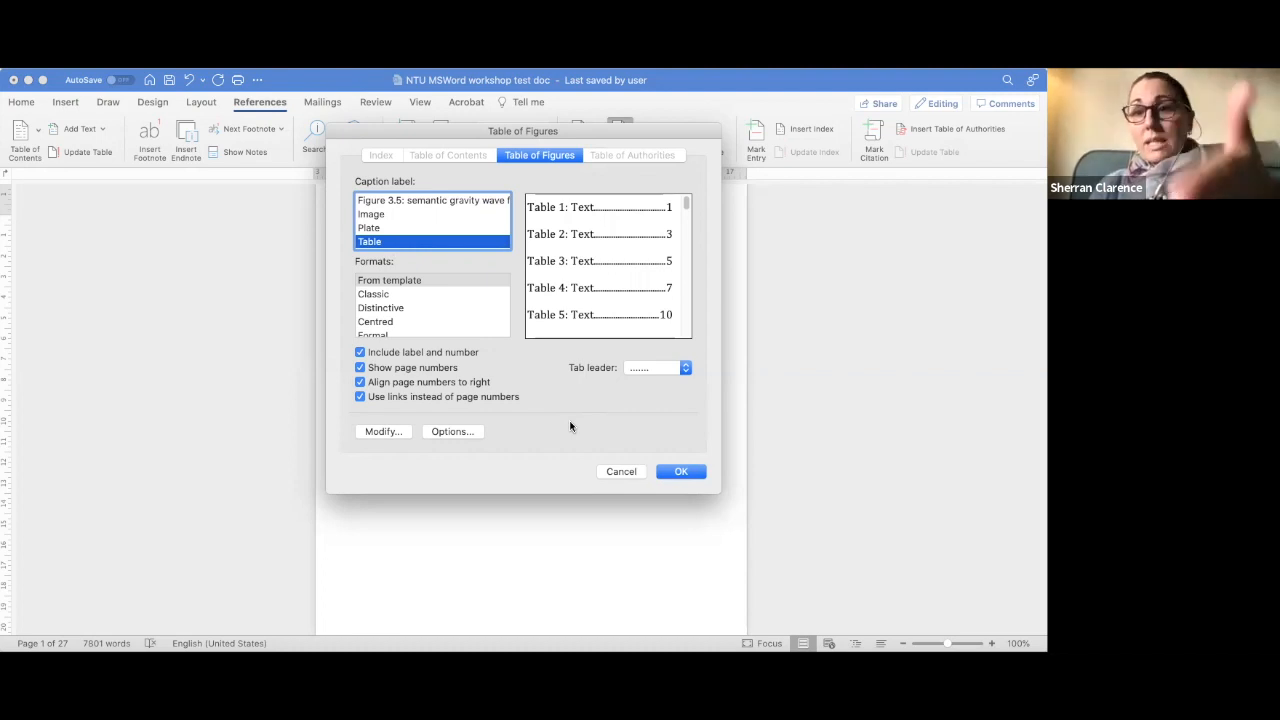
pyautogui.click(390, 228)
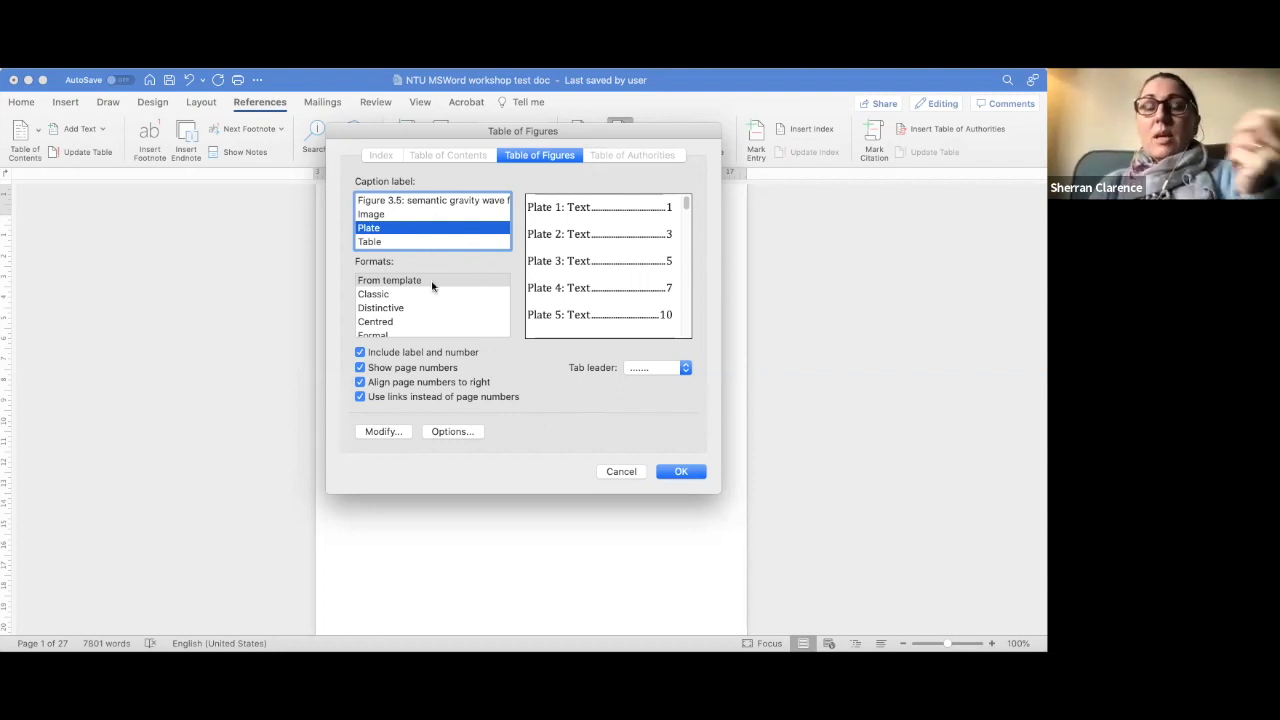
pyautogui.click(630, 472)
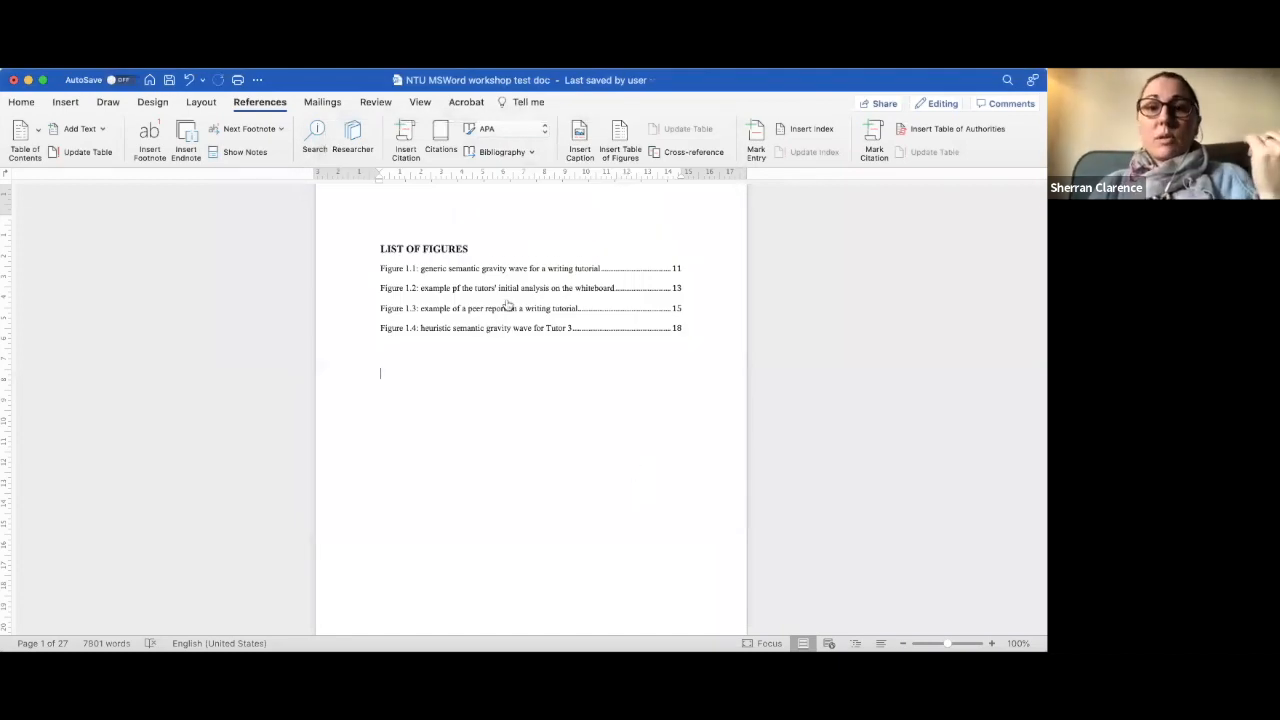
# - Examine the List of Tables page that follows the List of Figures
pyautogui.scroll(-10, 507, 307)
pyautogui.scroll(-3, 495, 467)
pyautogui.scroll(-2, 480, 360)
pyautogui.scroll(3, 480, 362)
pyautogui.moveTo(467, 296); pyautogui.dragTo(379, 297)
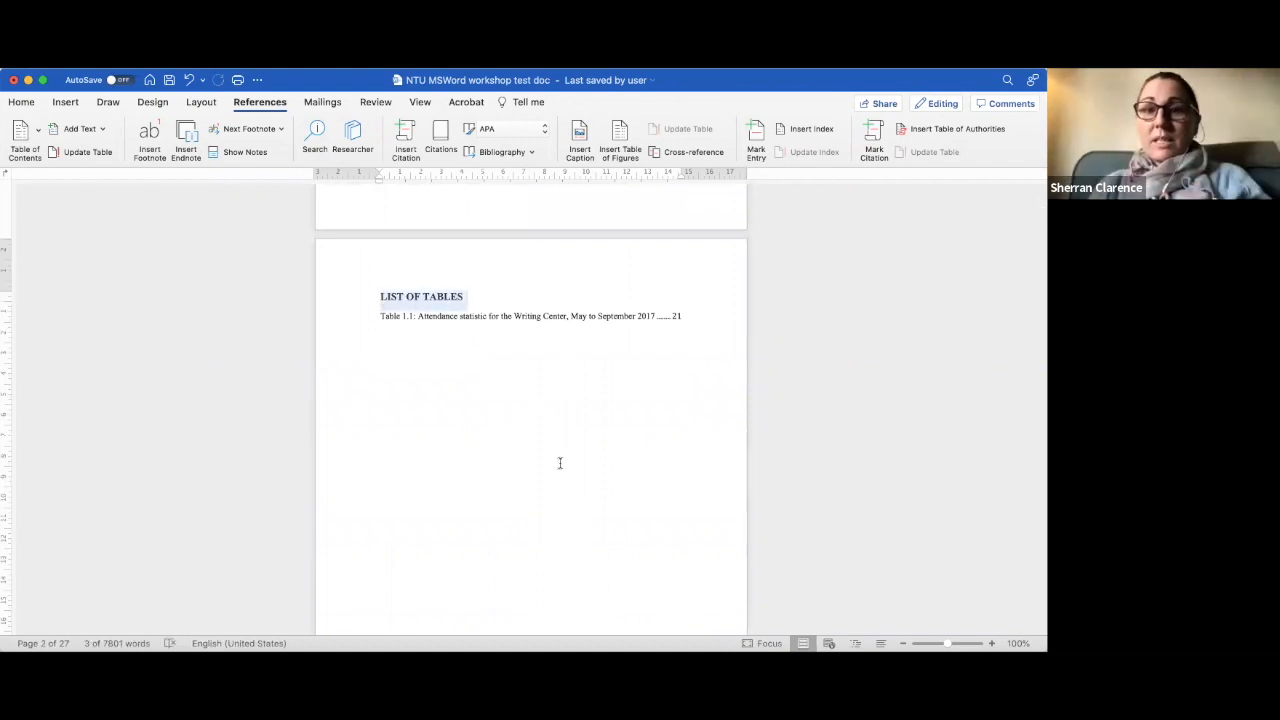
pyautogui.scroll(-5, 560, 463)
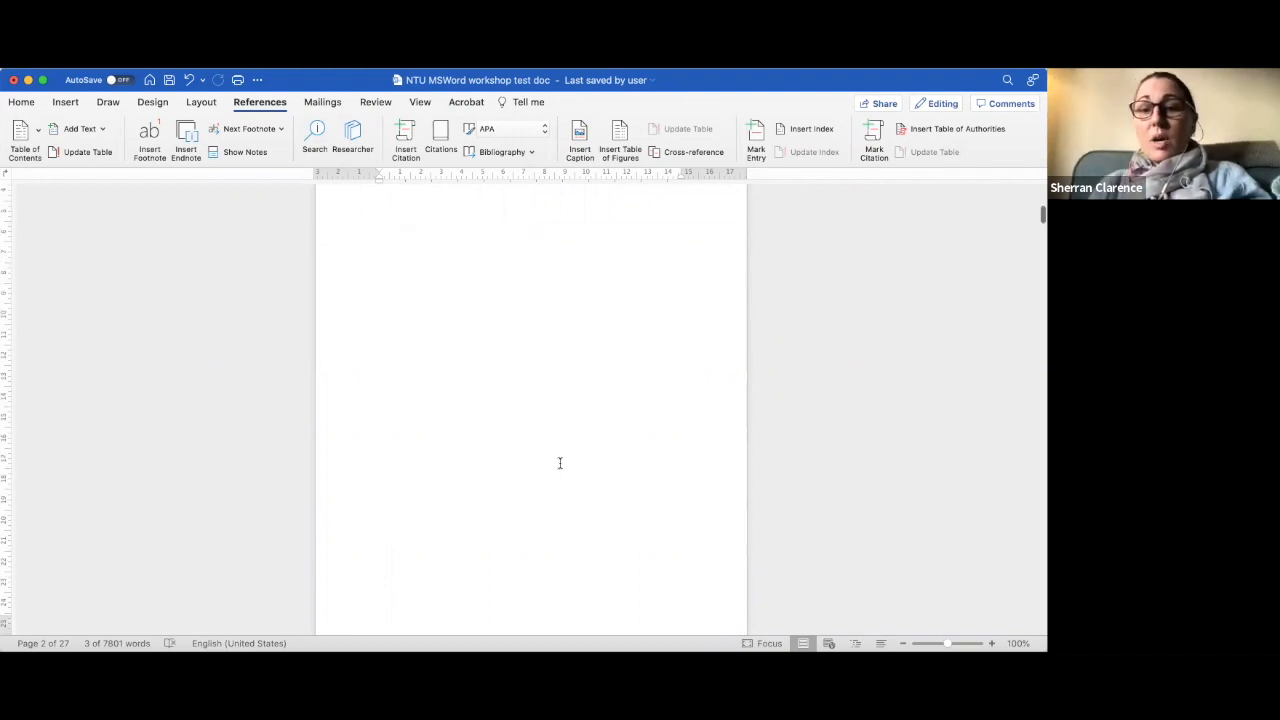
pyautogui.scroll(3, 560, 463)
pyautogui.scroll(1, 560, 463)
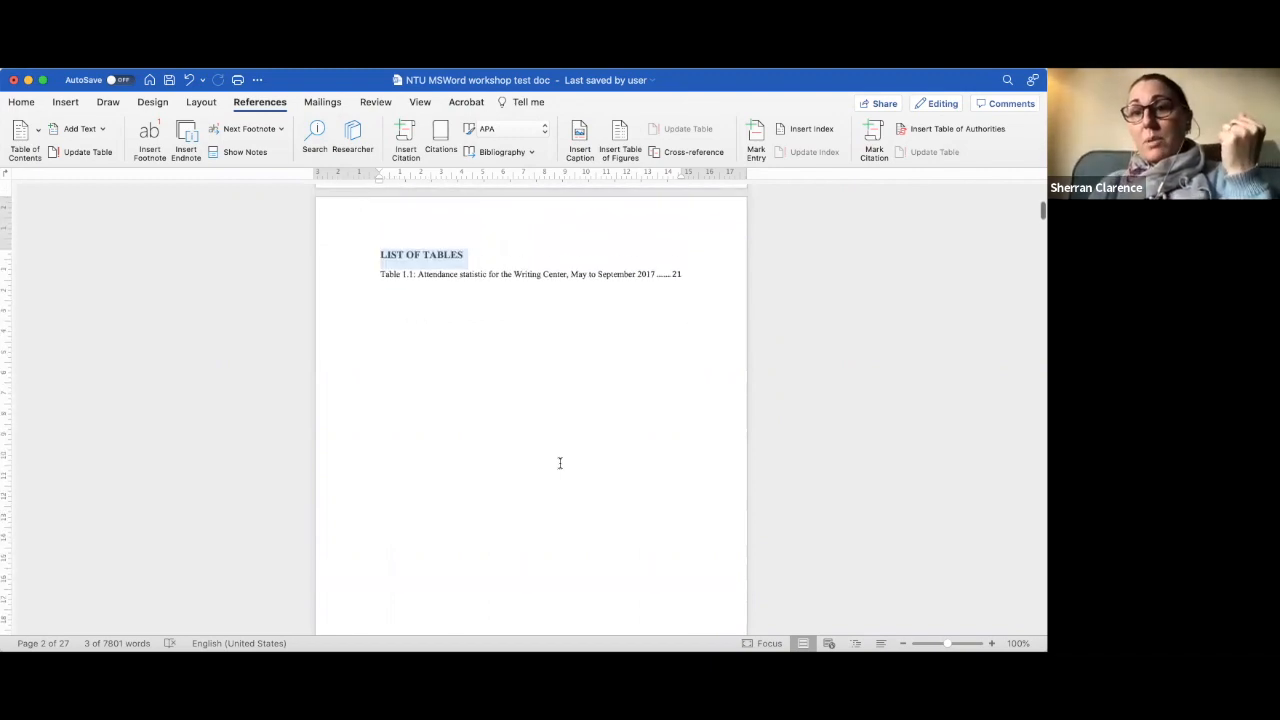